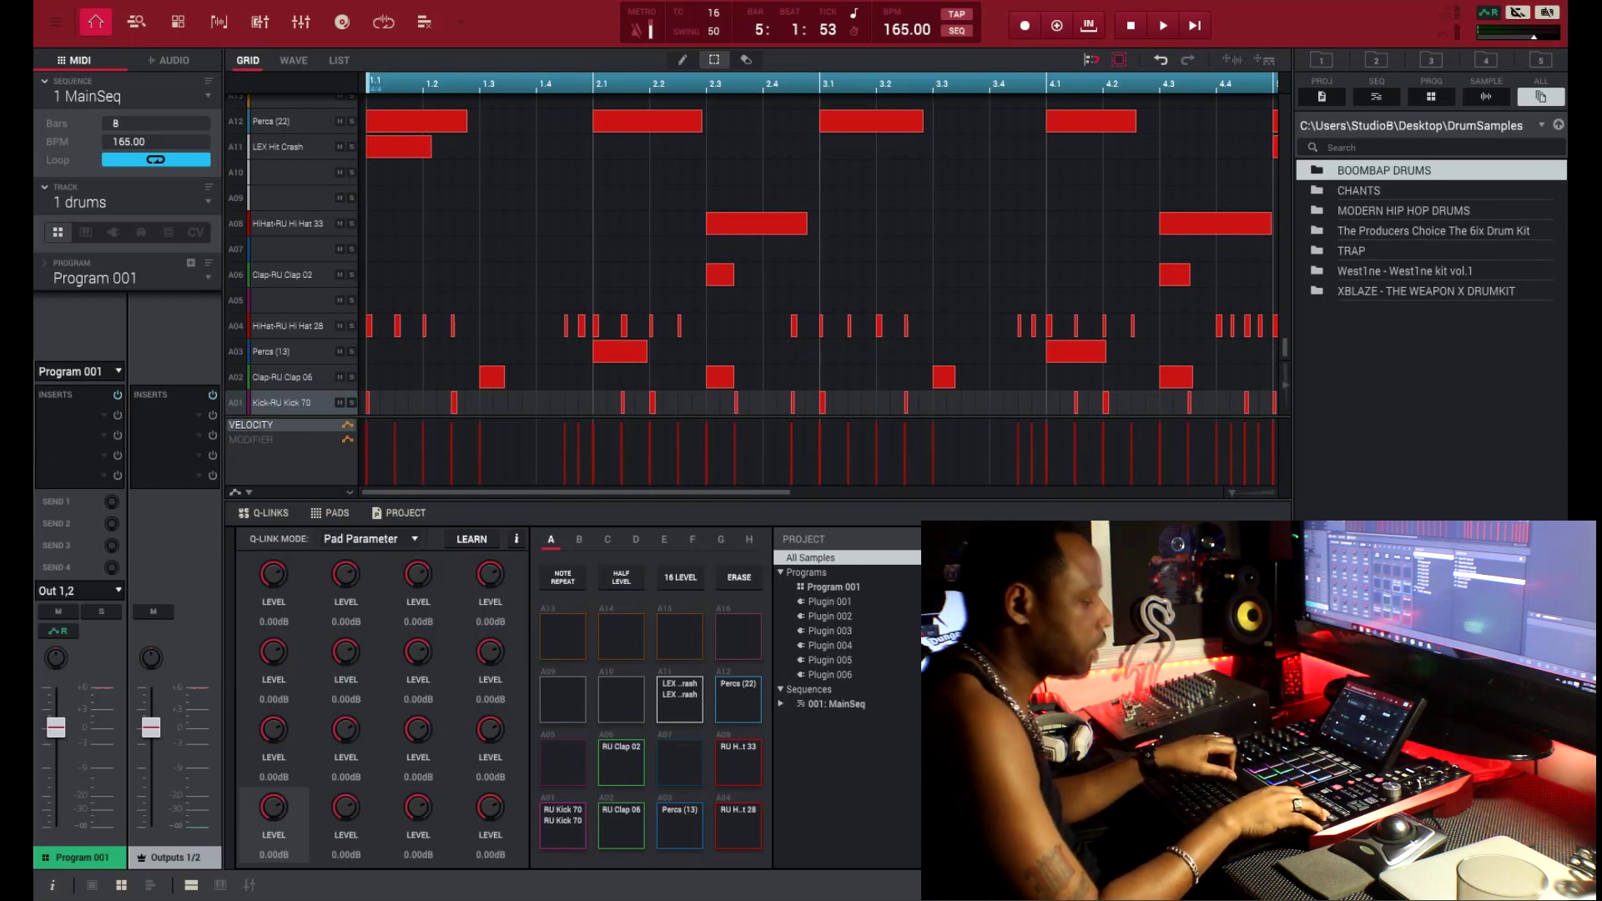
Play the 8-bar, 165 BPM MainSeq drum beat once with all bars in view, then stop.
key("space")
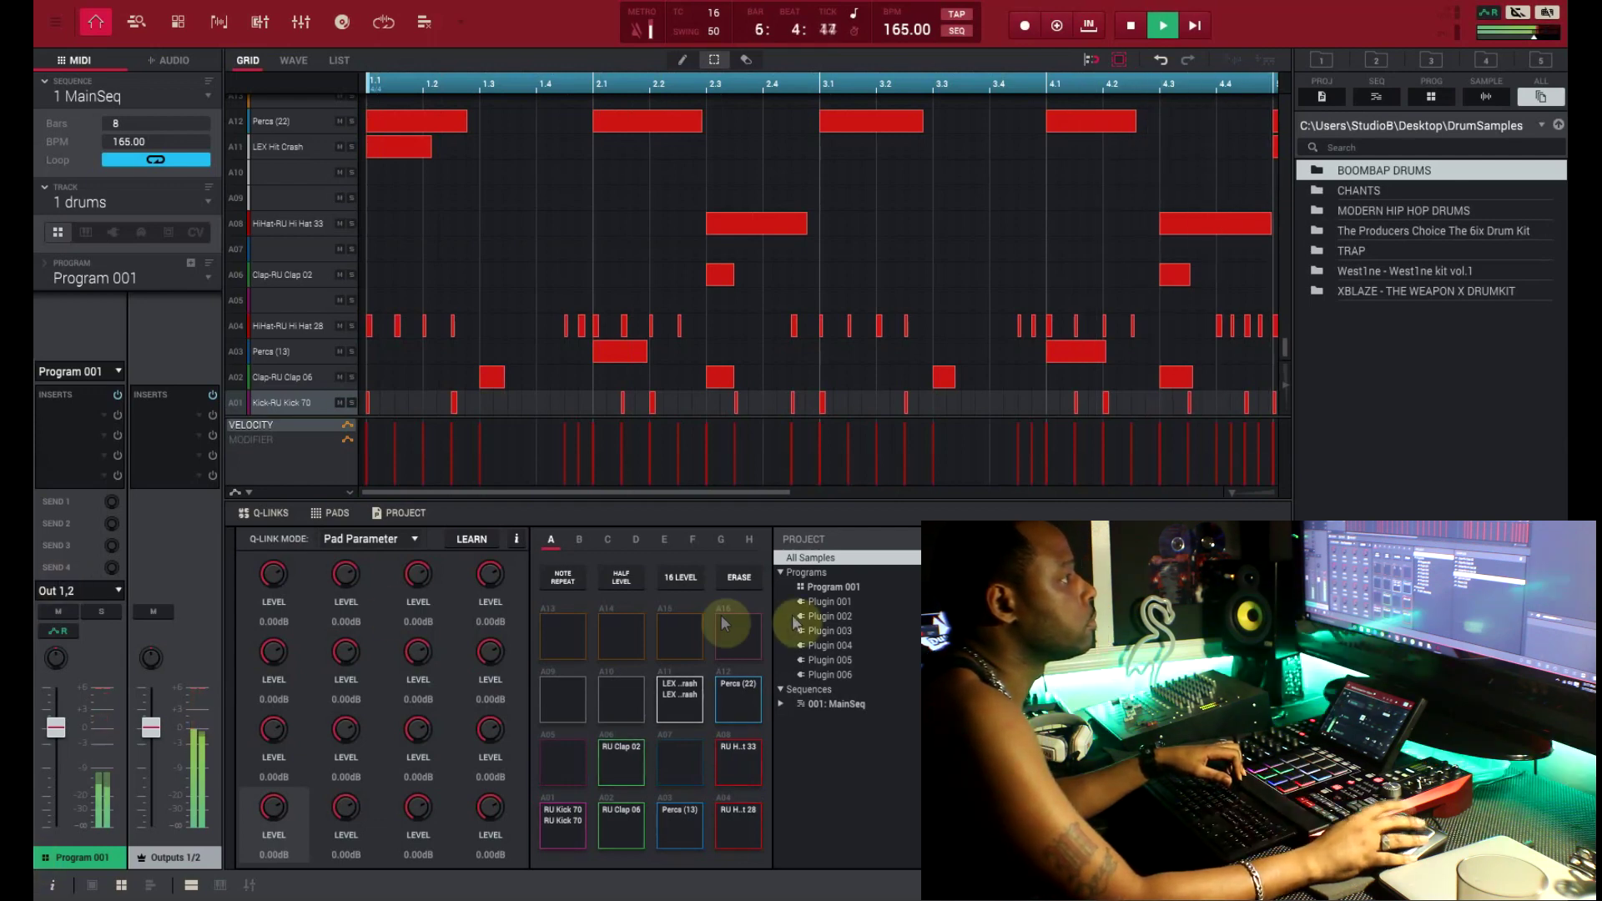
scroll(1240, 502, "down", 3)
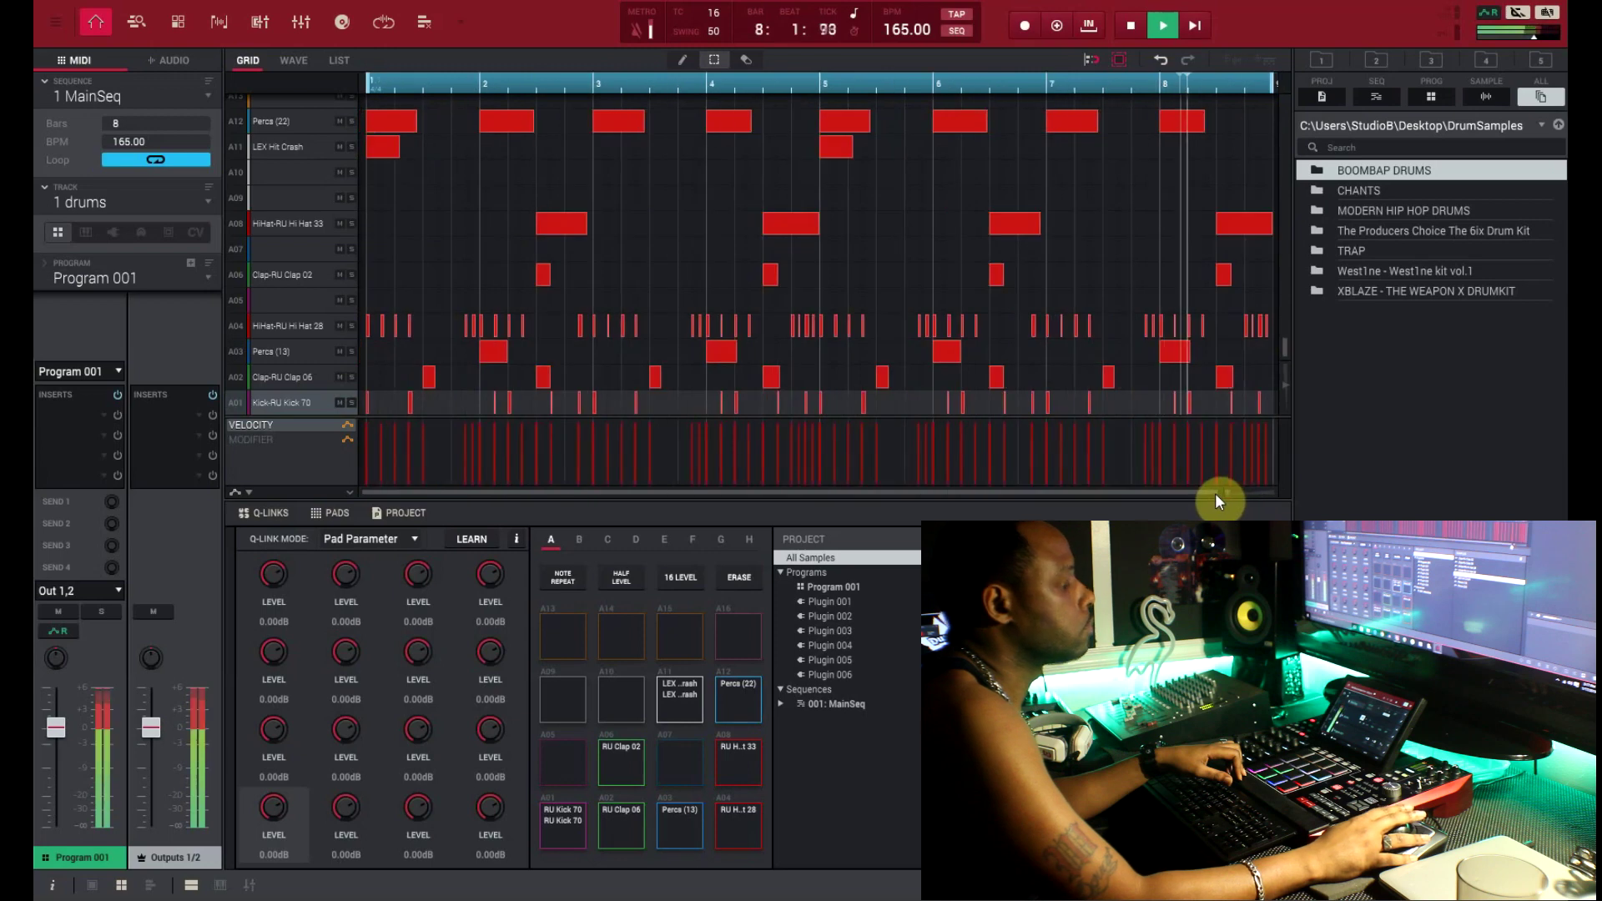
key("space")
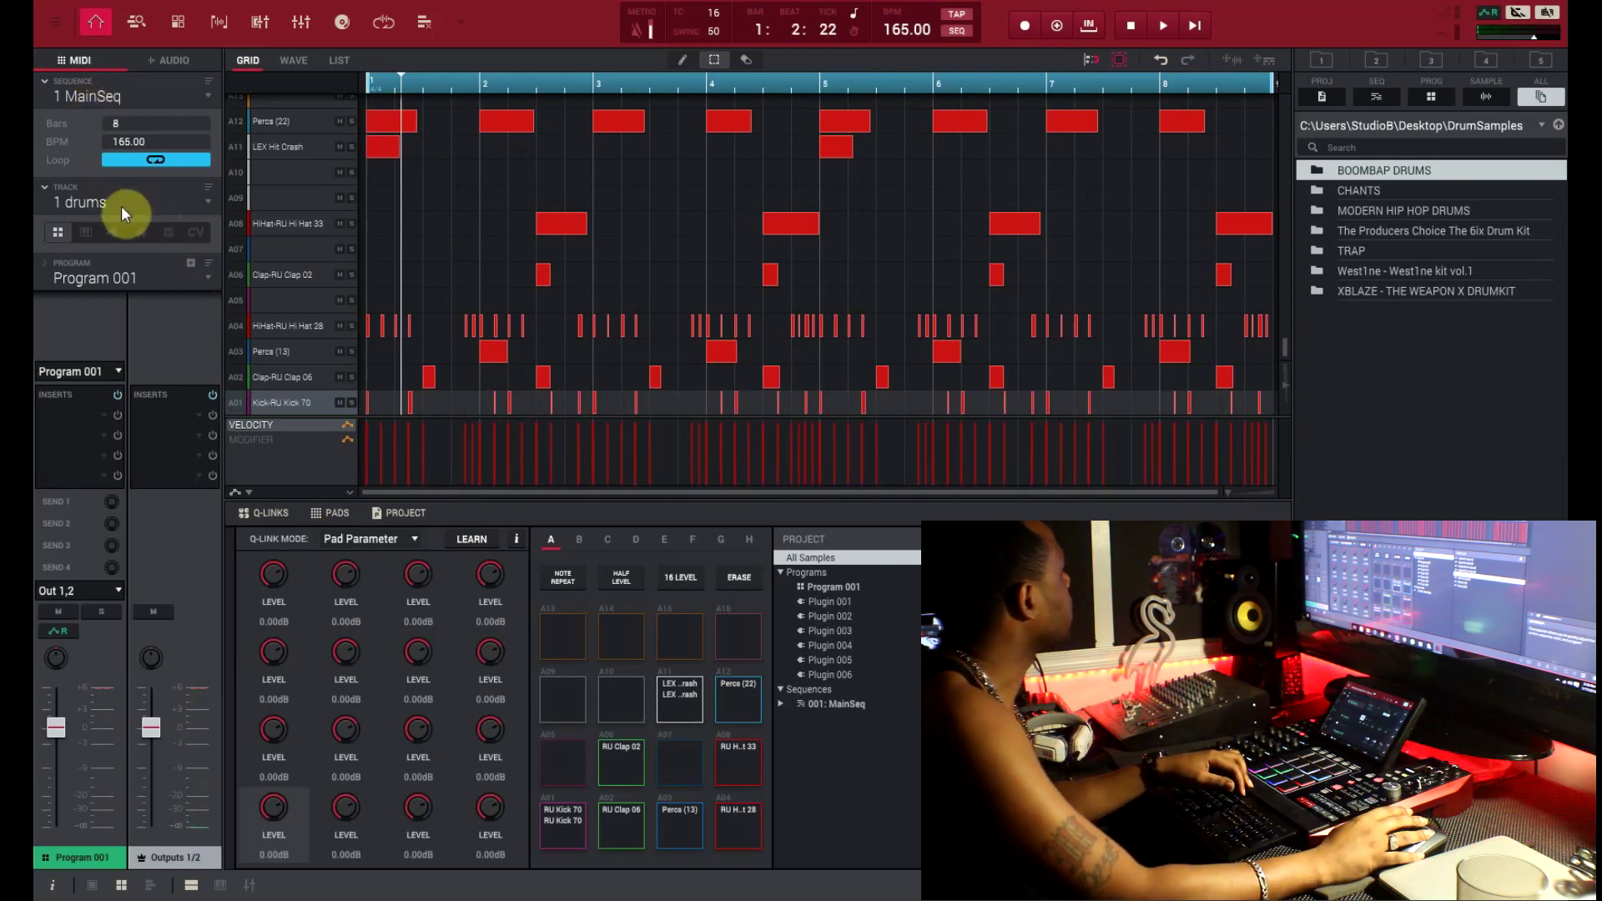
Copy 1 MainSeq over the unused sequence slot 2 using Edit > Sequence > Copy Sequence.
left_click(98, 96)
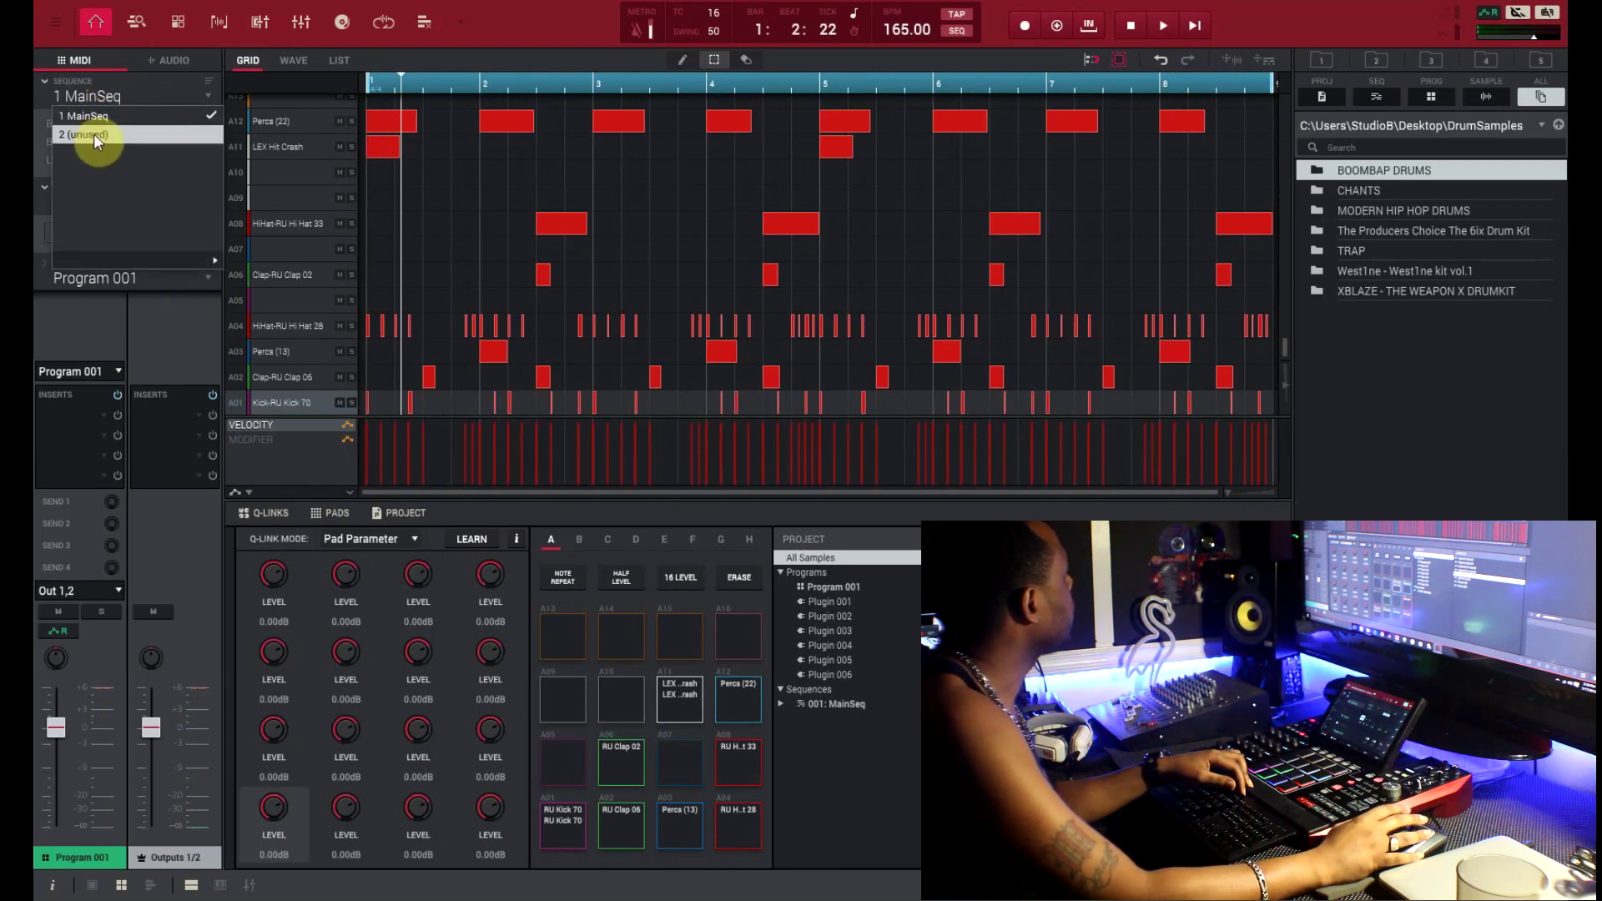
left_click(92, 116)
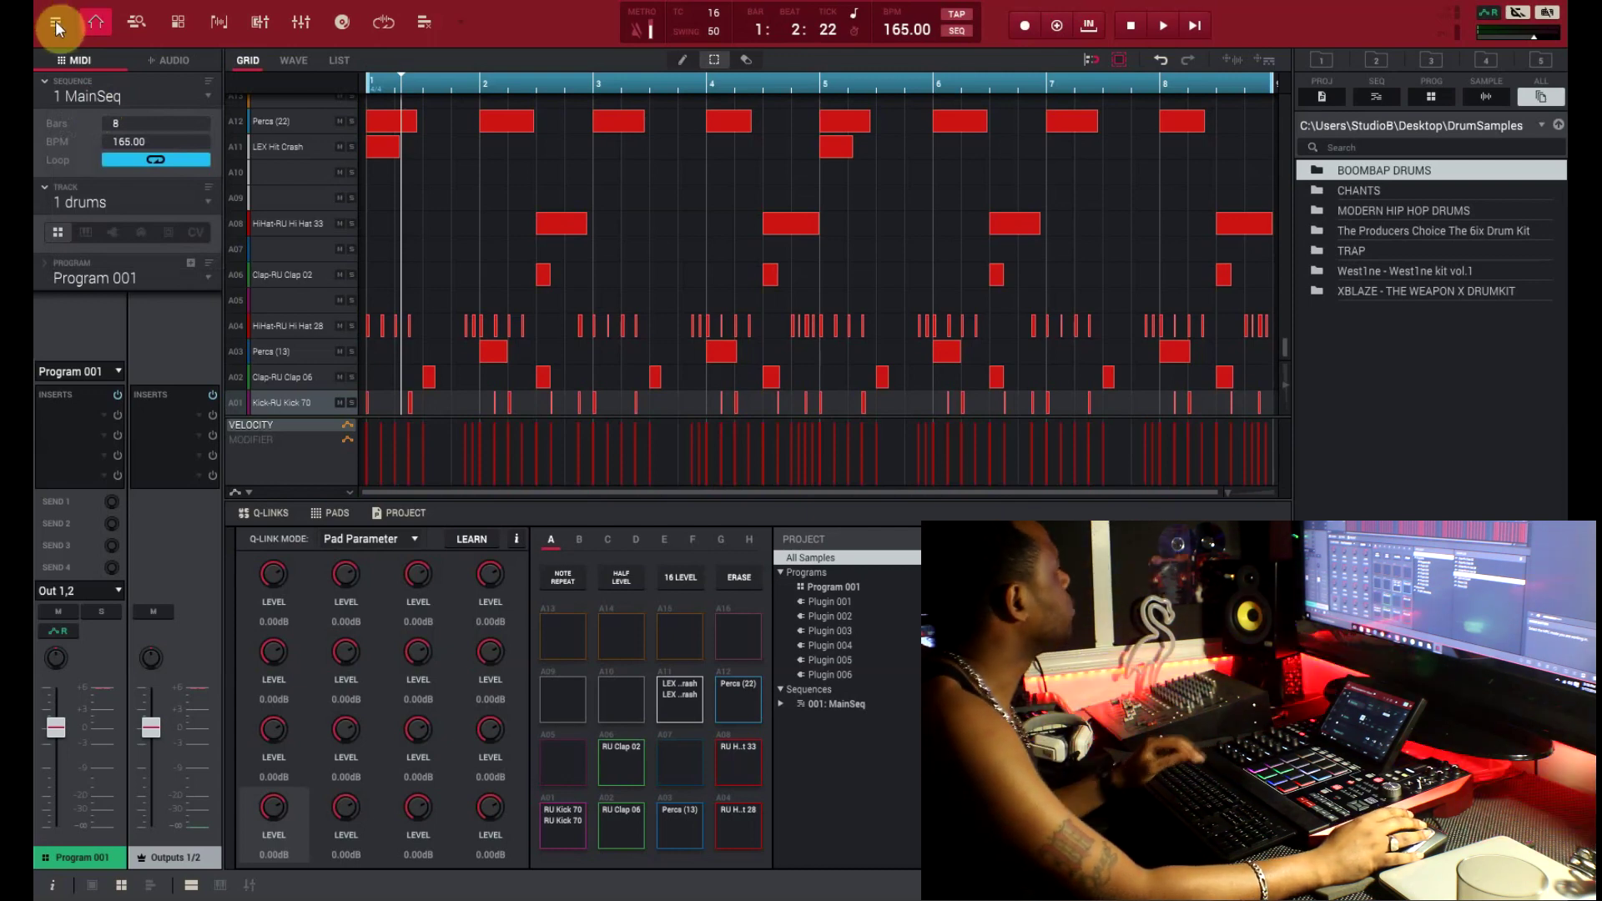
left_click(55, 25)
mouse_move(93, 72)
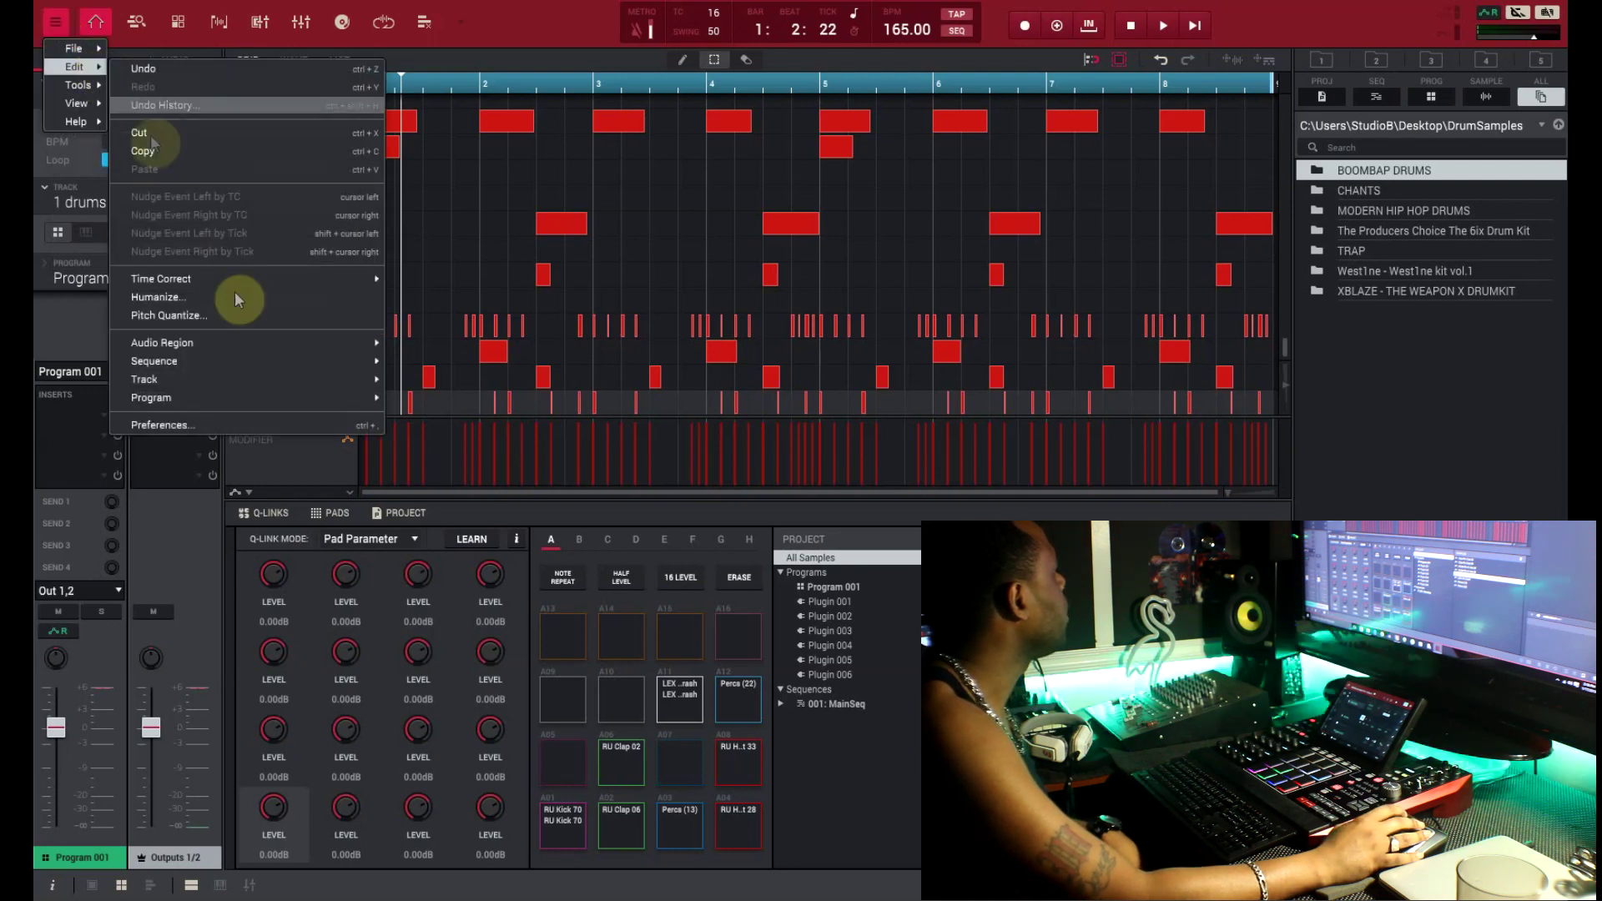
mouse_move(236, 357)
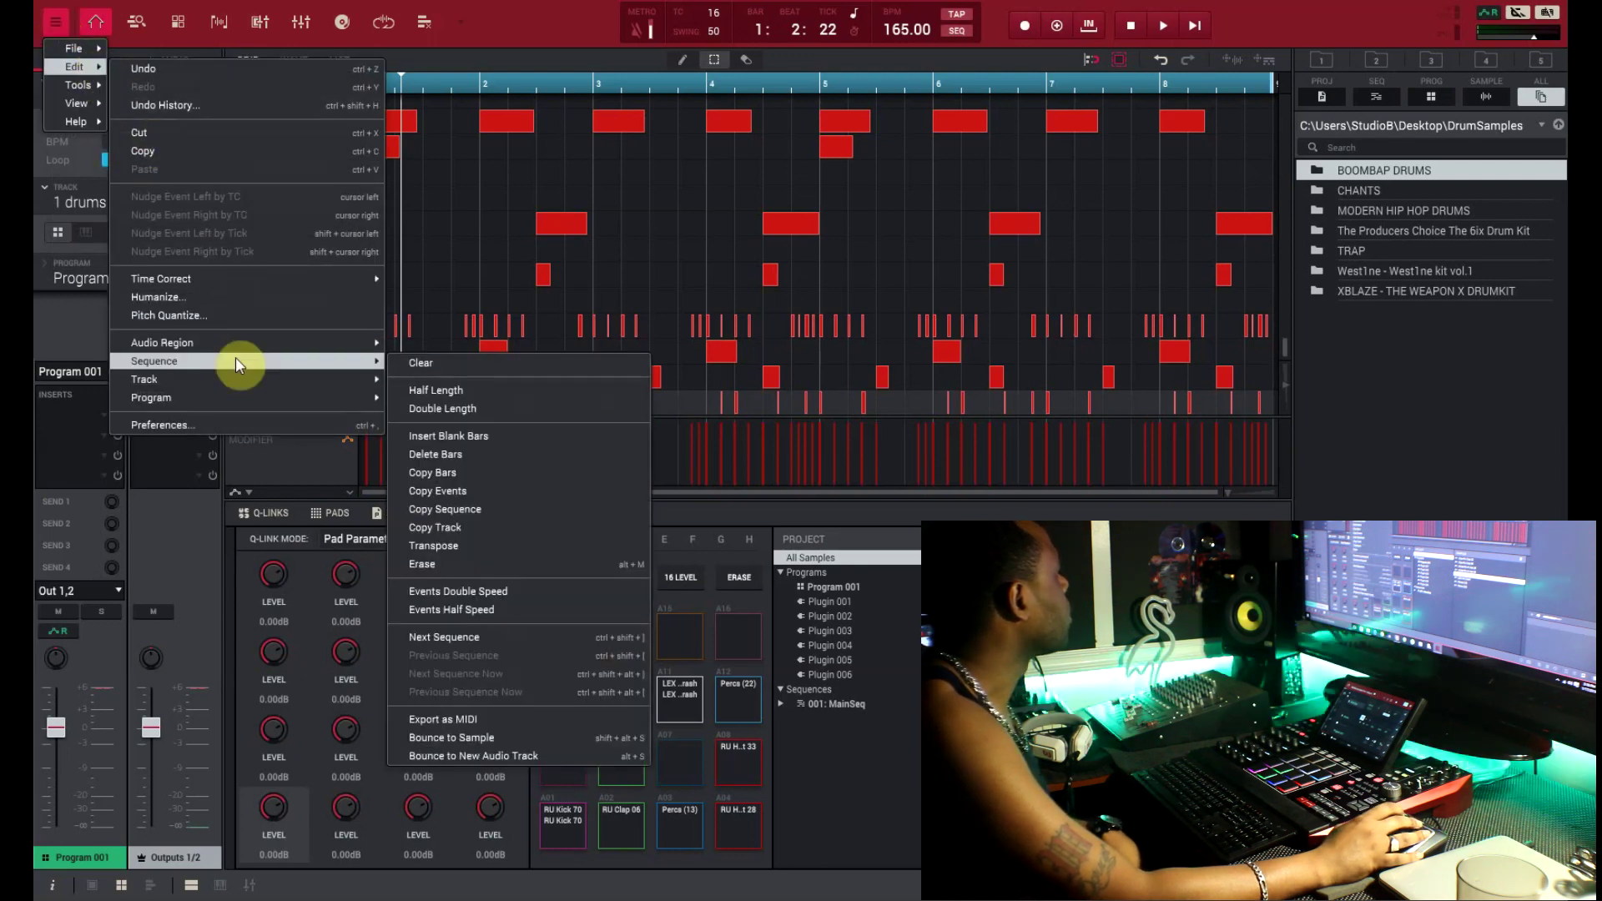
left_click(449, 508)
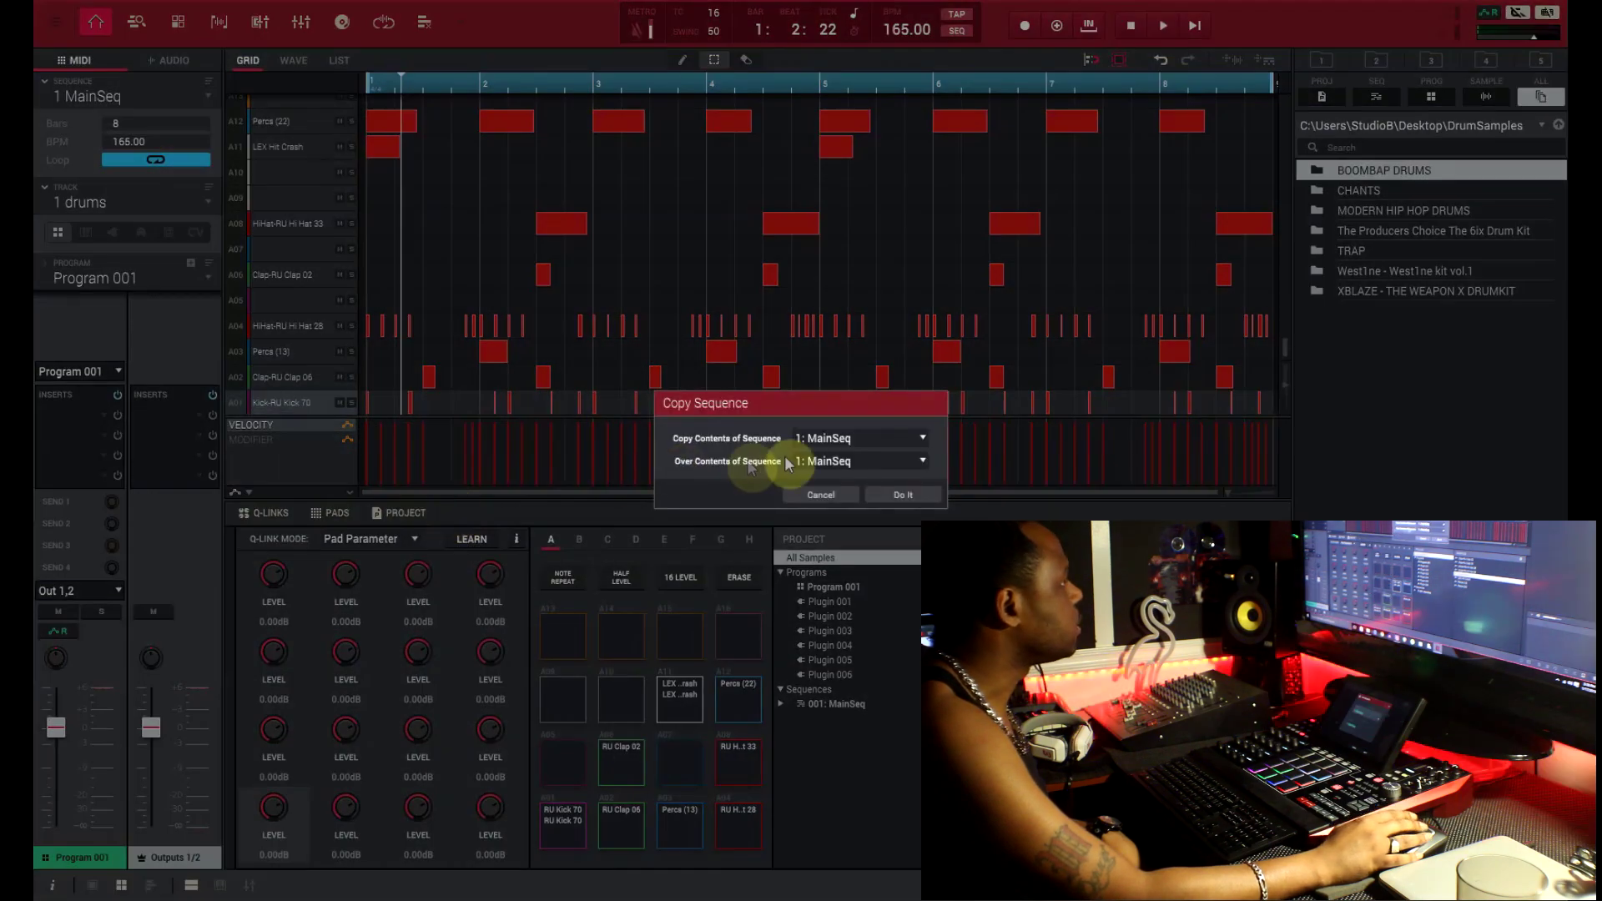
left_click(839, 468)
left_click(830, 483)
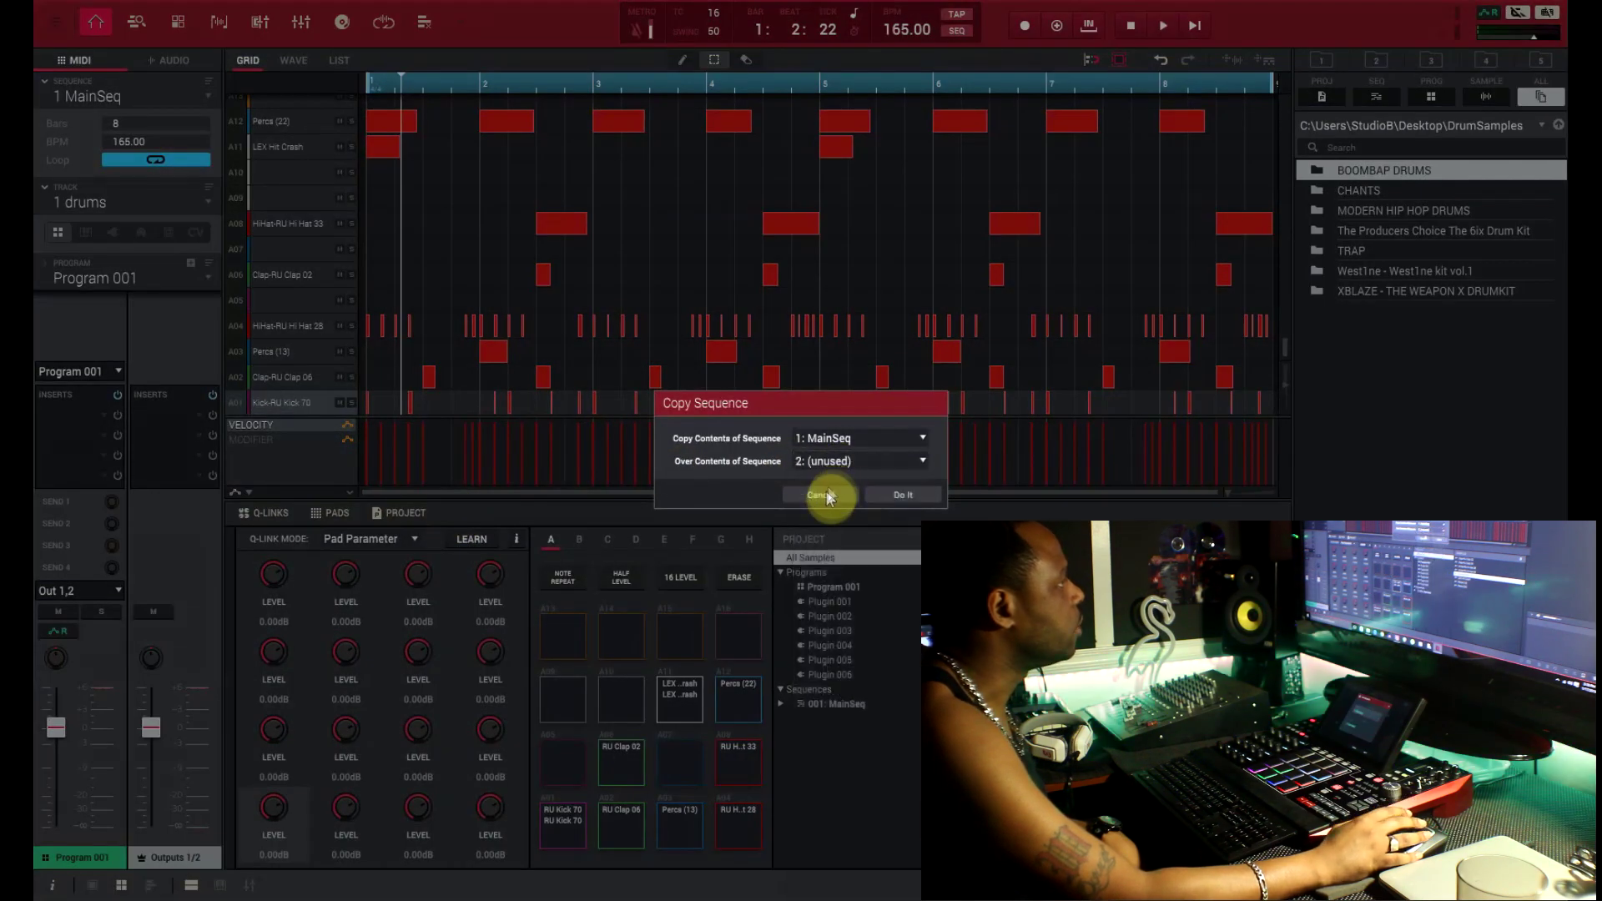
left_click(906, 494)
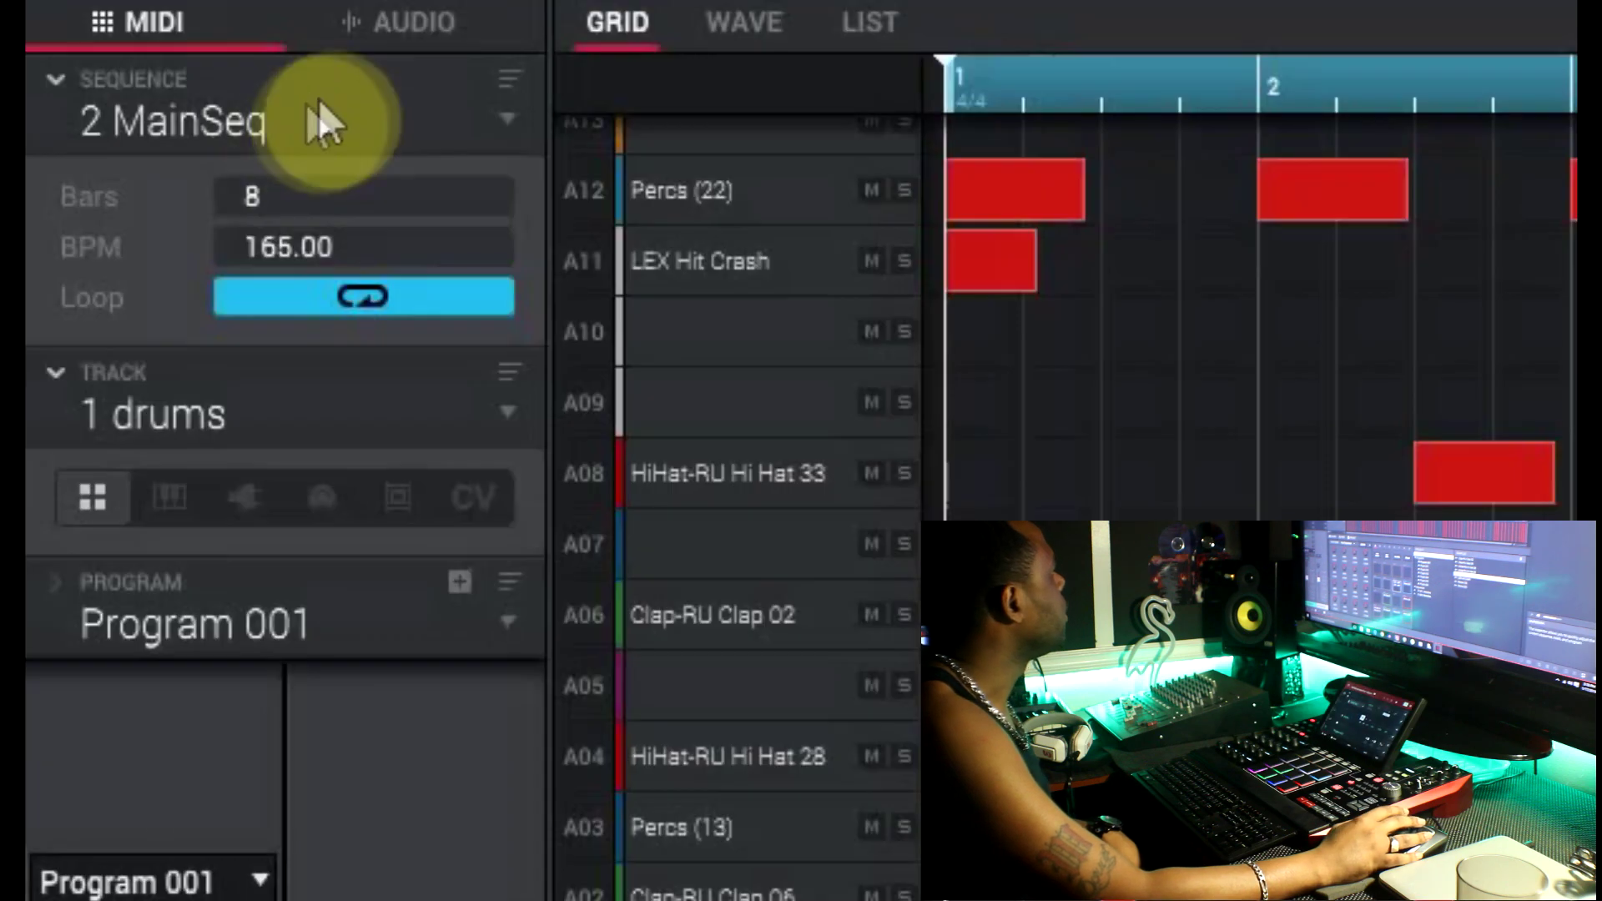
Rename sequence 2 from MainSeq to ExpSeq.
double_click(258, 121)
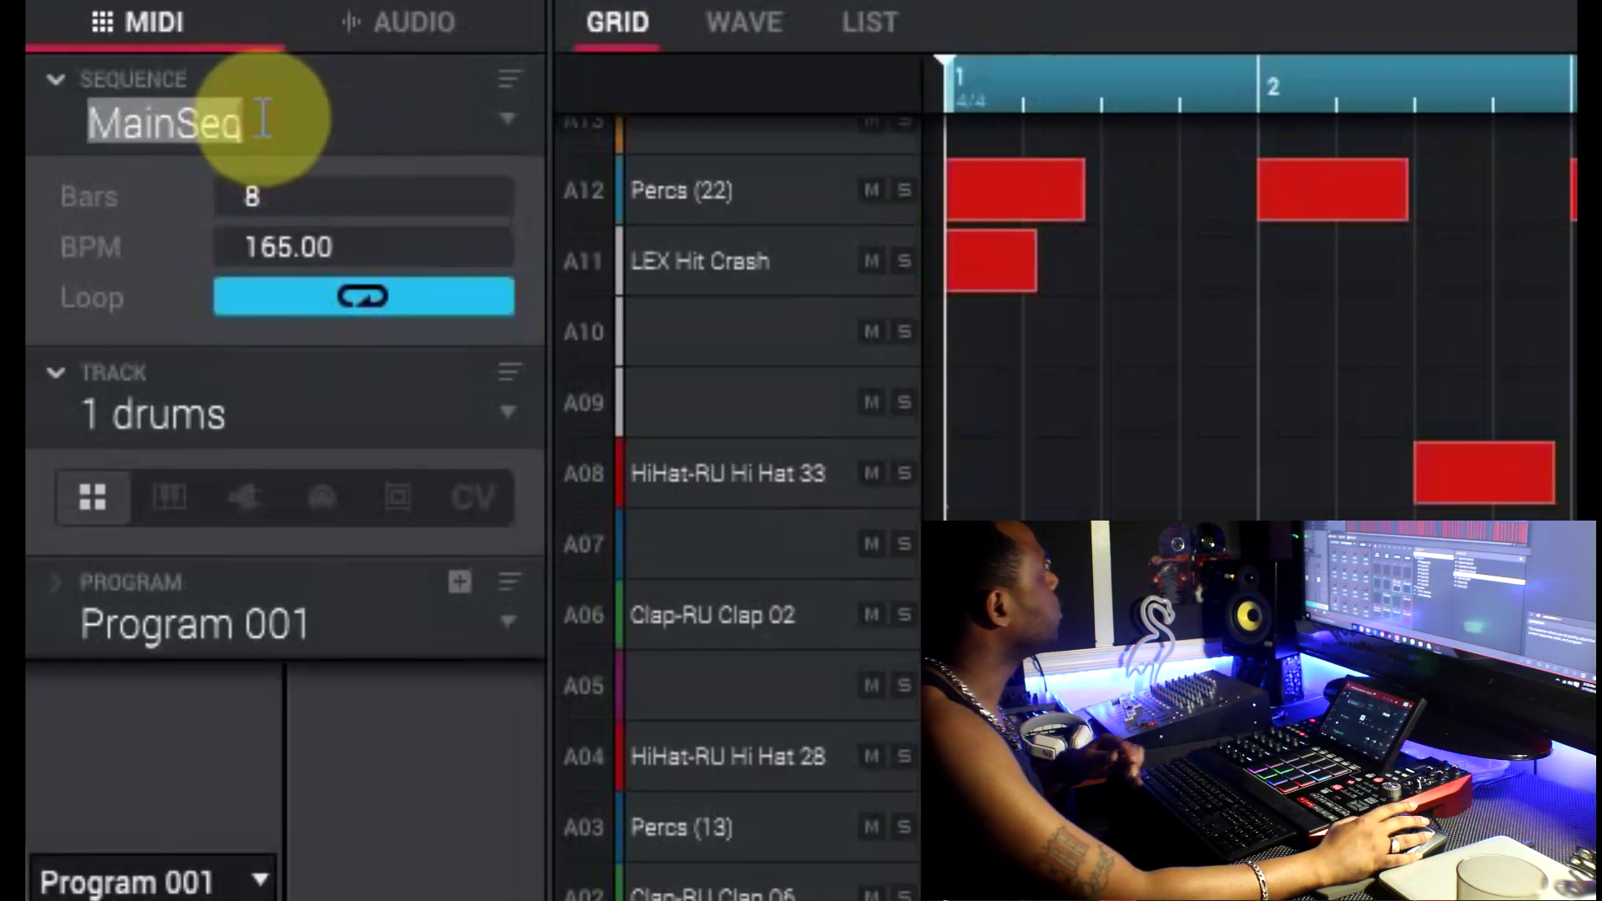
type("E")
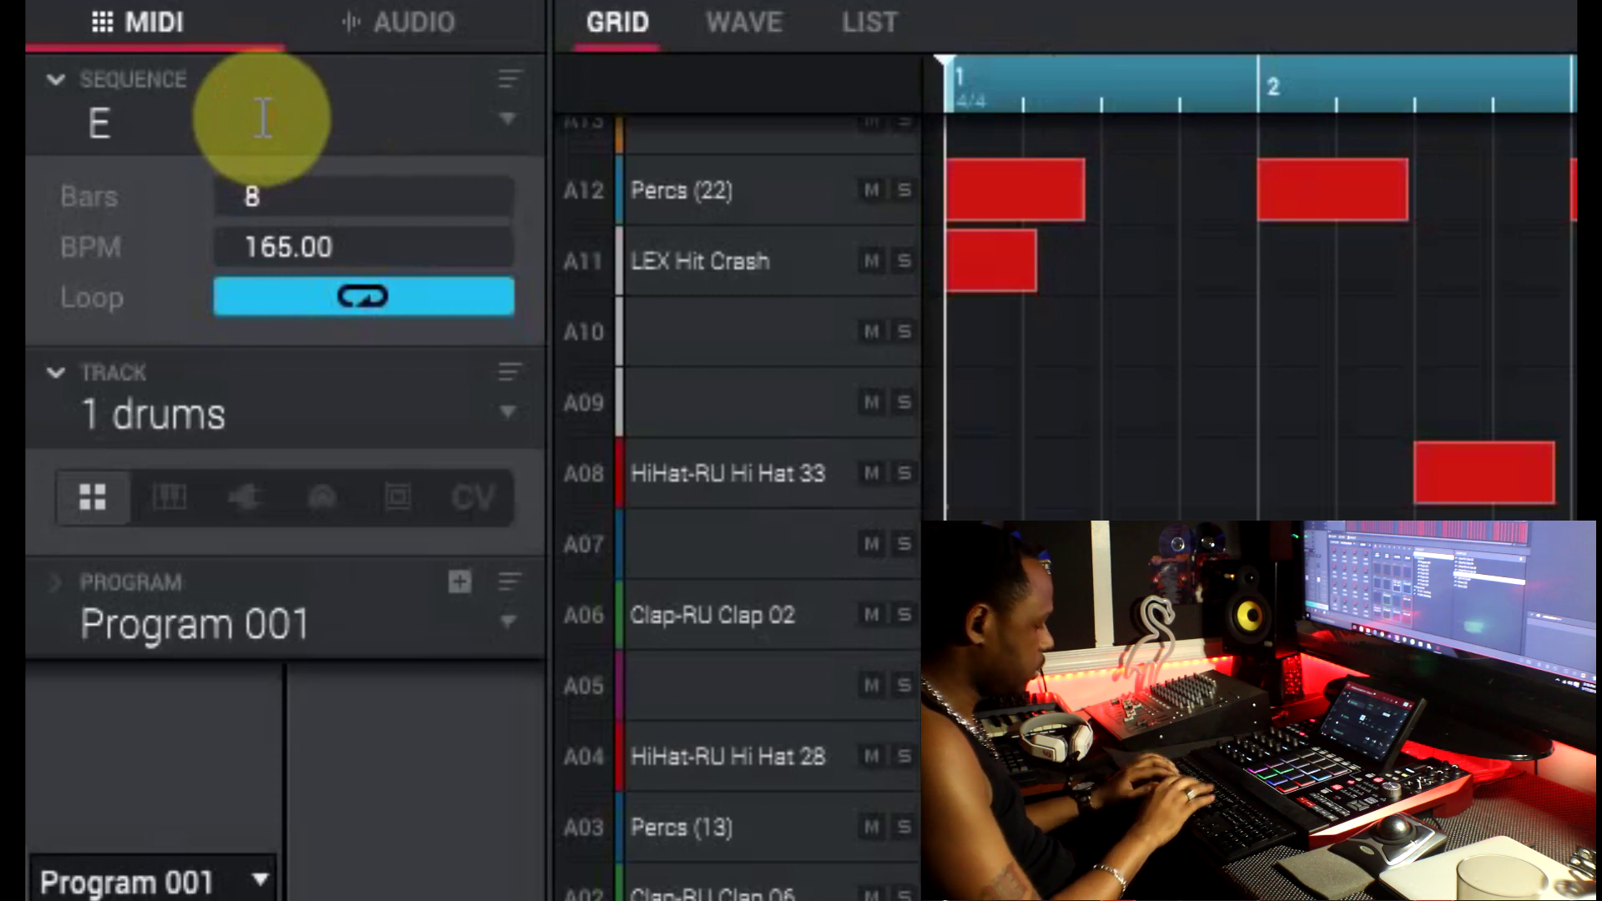
type("pSeq")
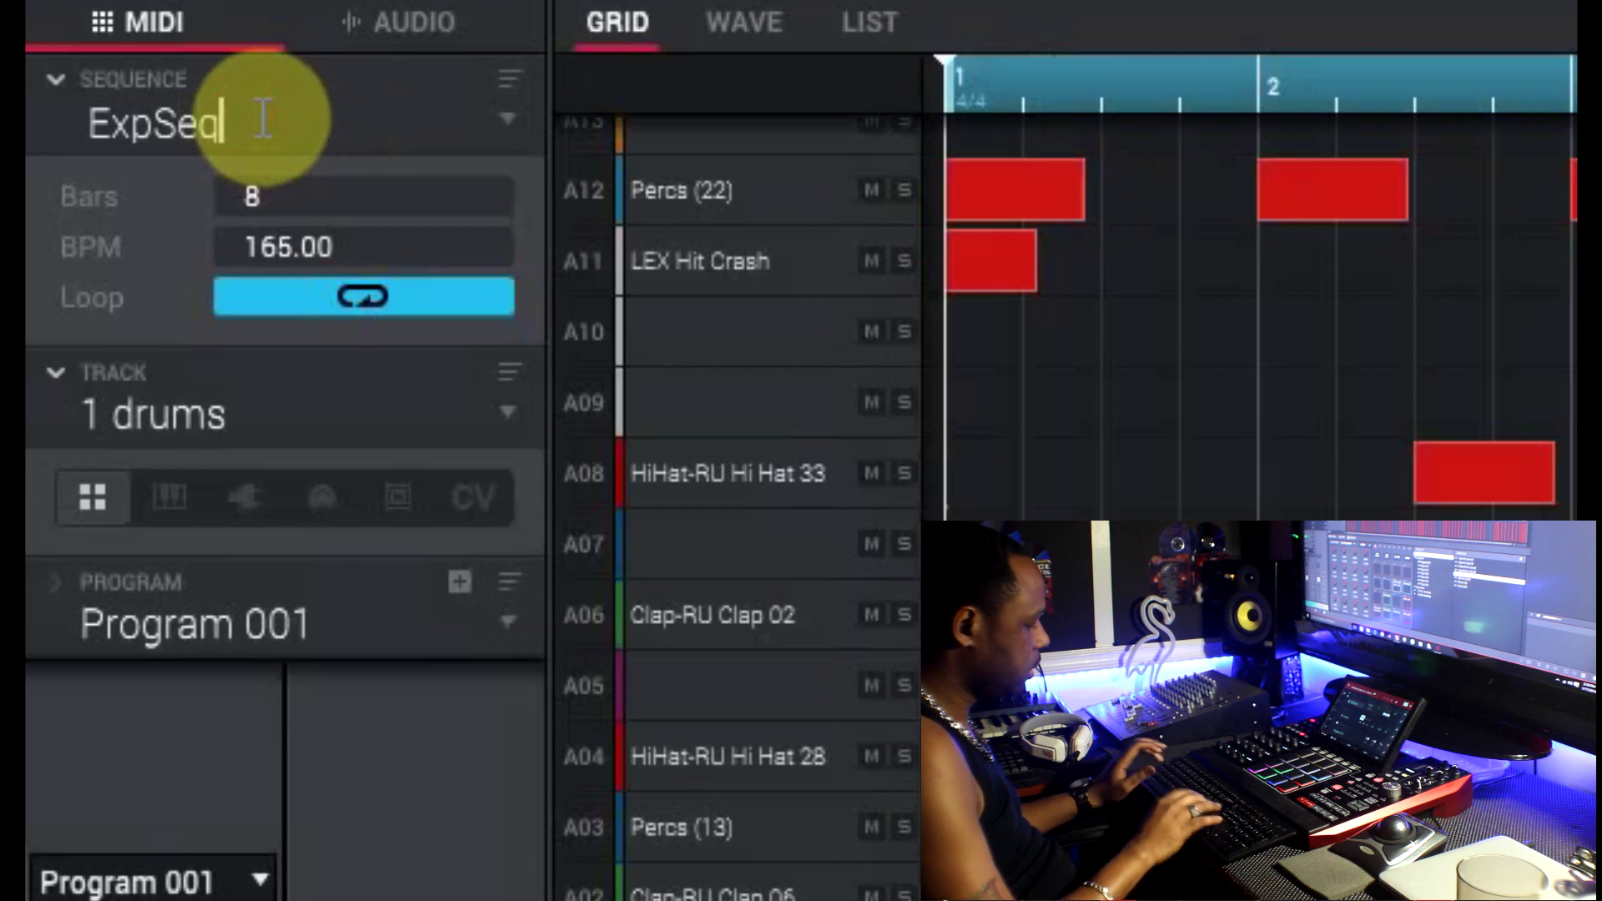
key("Return")
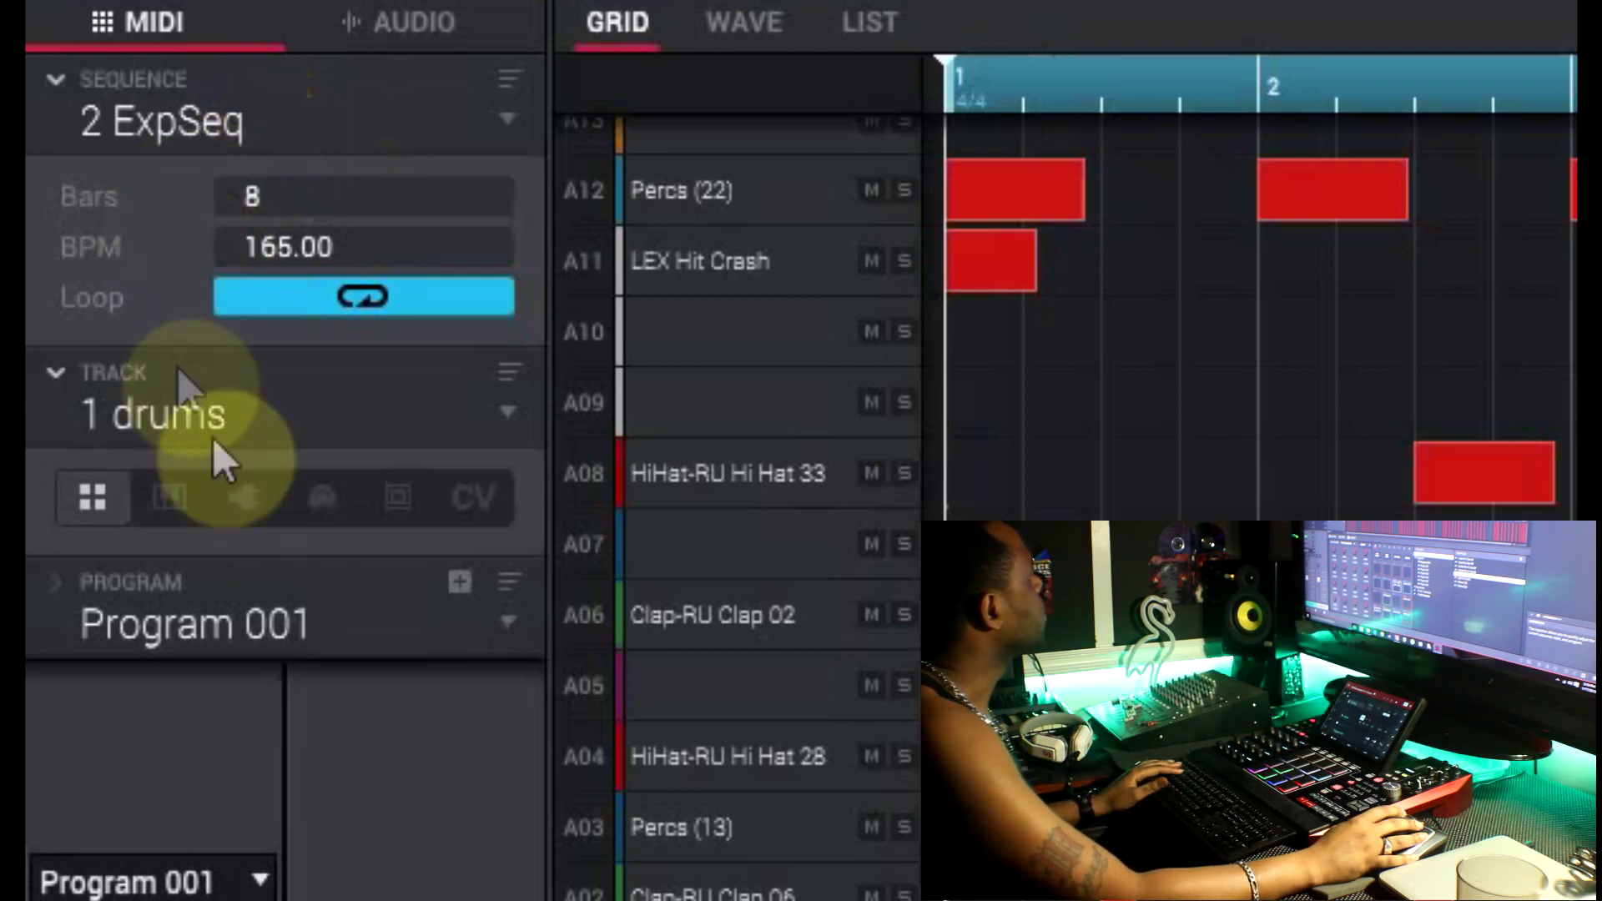
Review ExpSeq's per-sound drum tracks 7–14, such as Kick-RU Kick 70, in the track list.
left_click(262, 414)
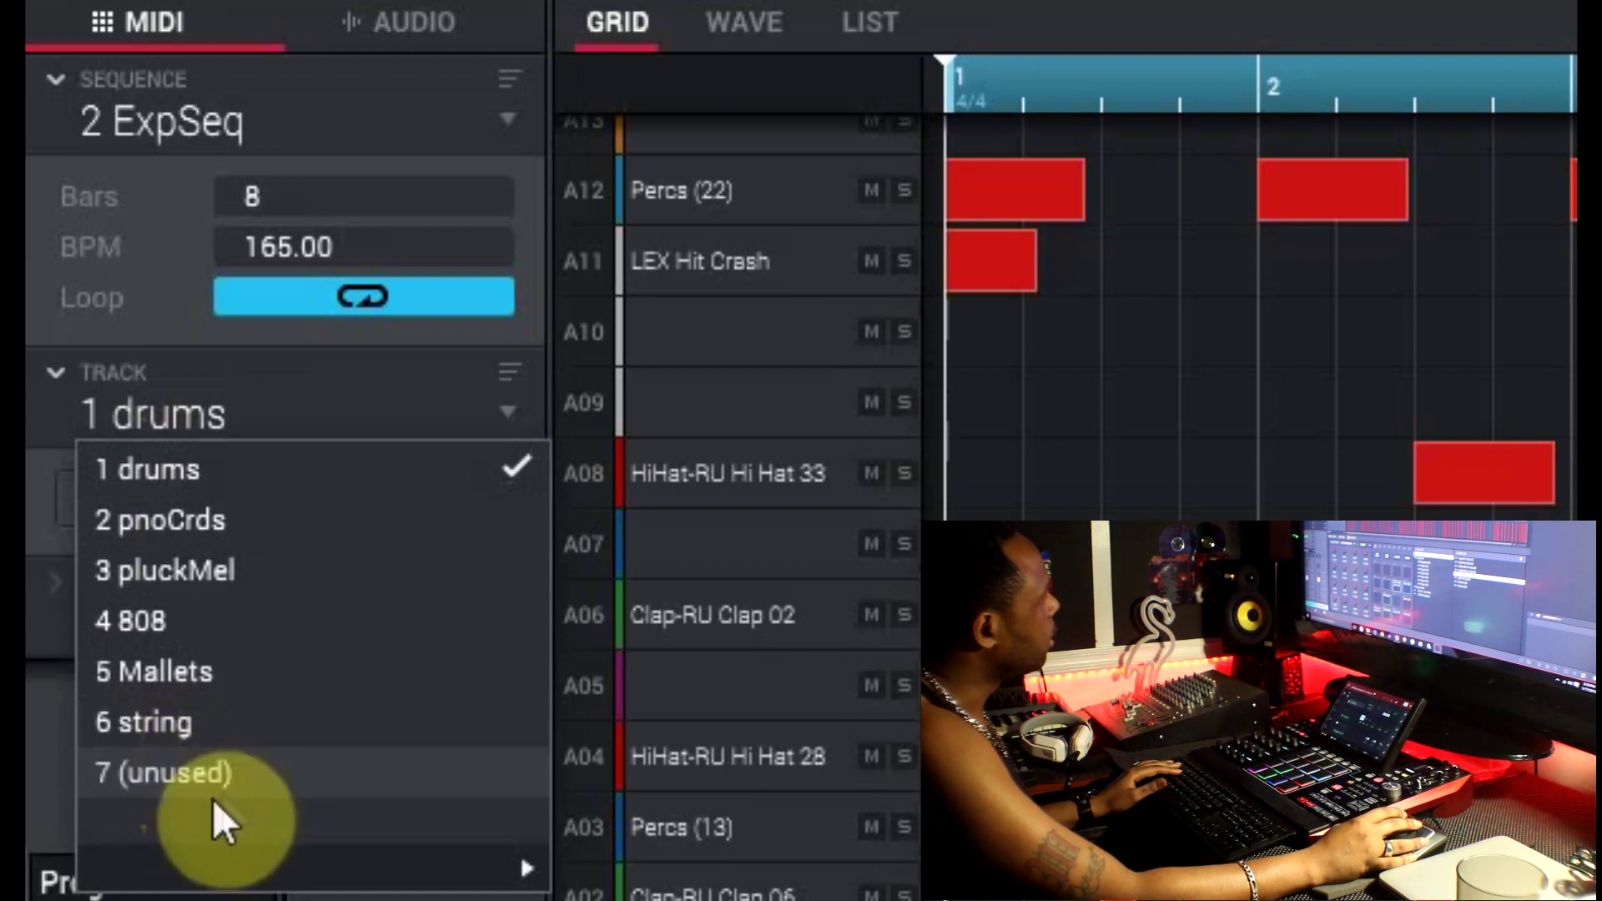
left_click(216, 394)
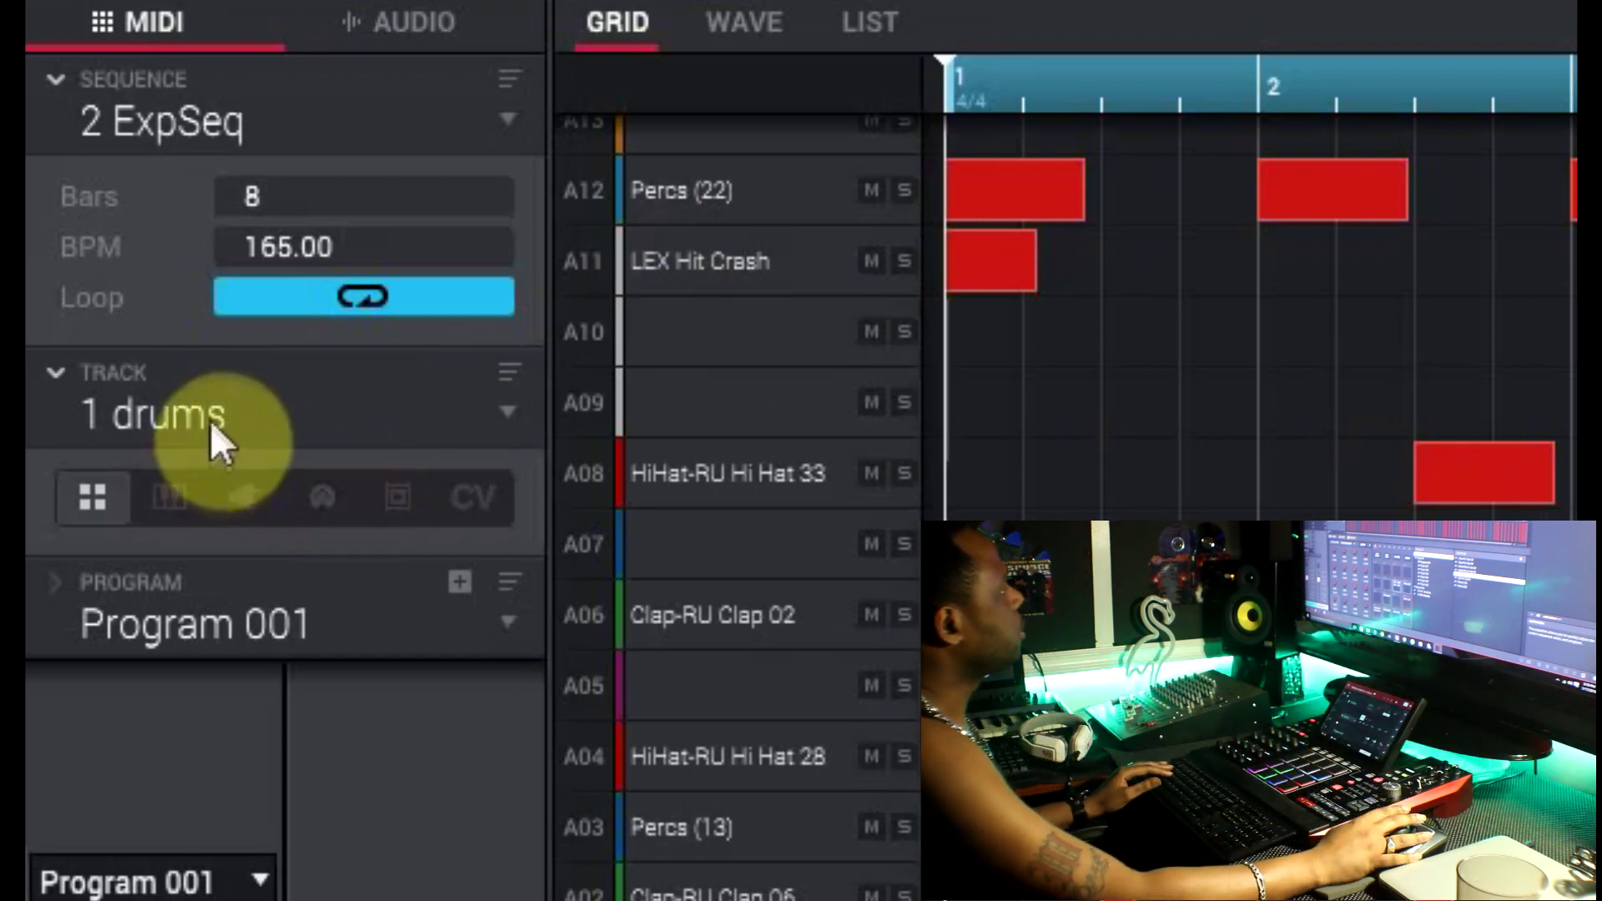
left_click(211, 428)
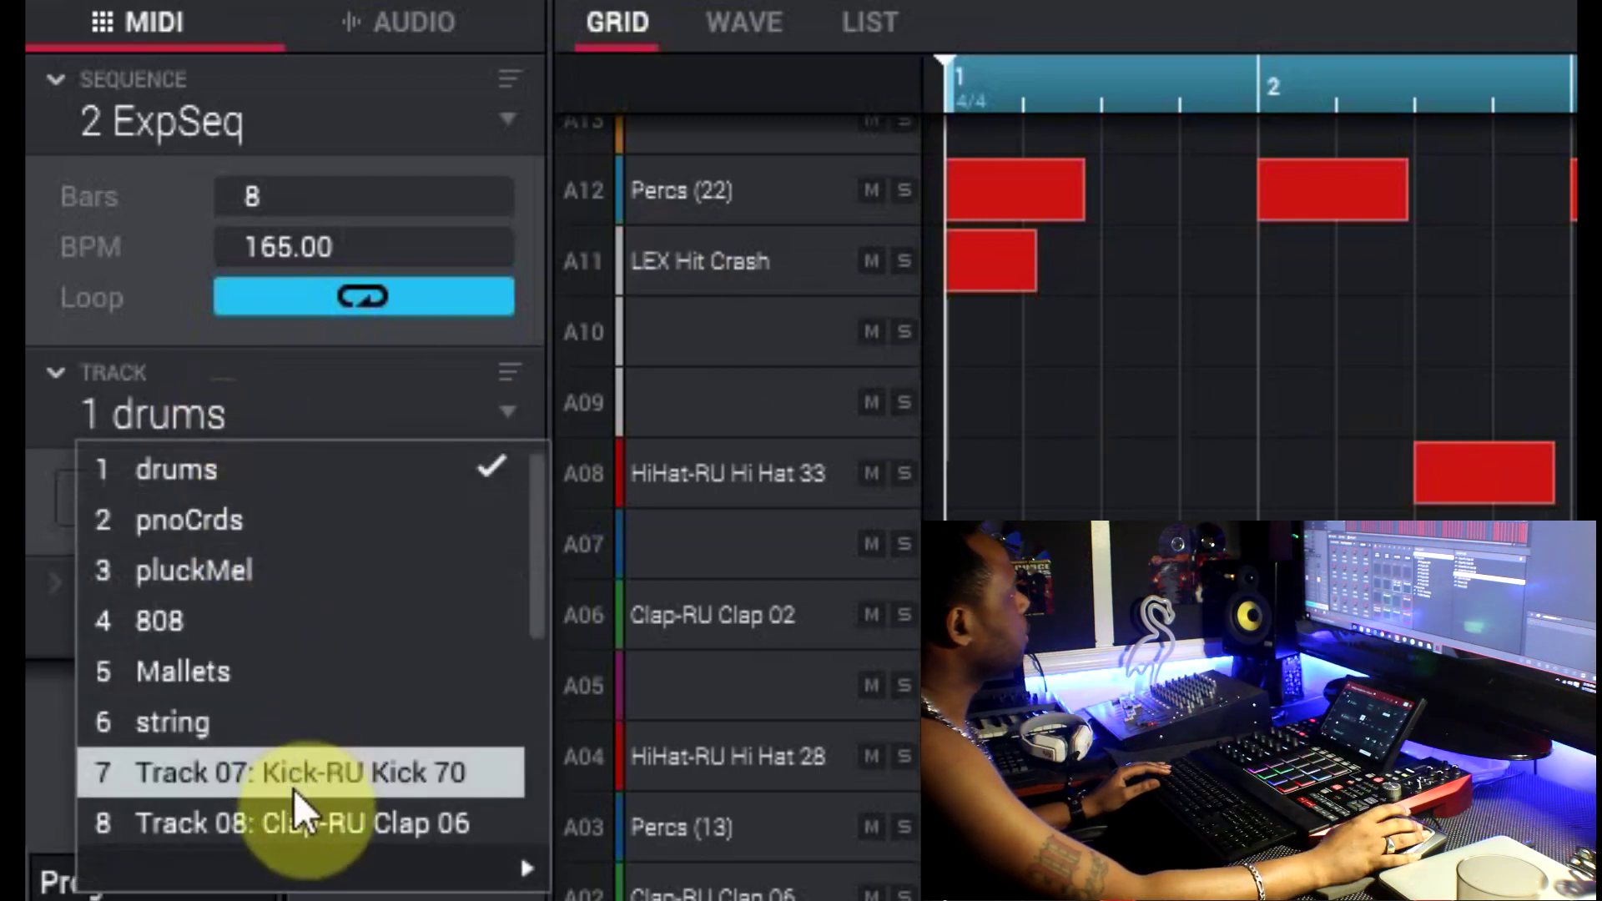
left_click_drag(533, 602, 524, 709)
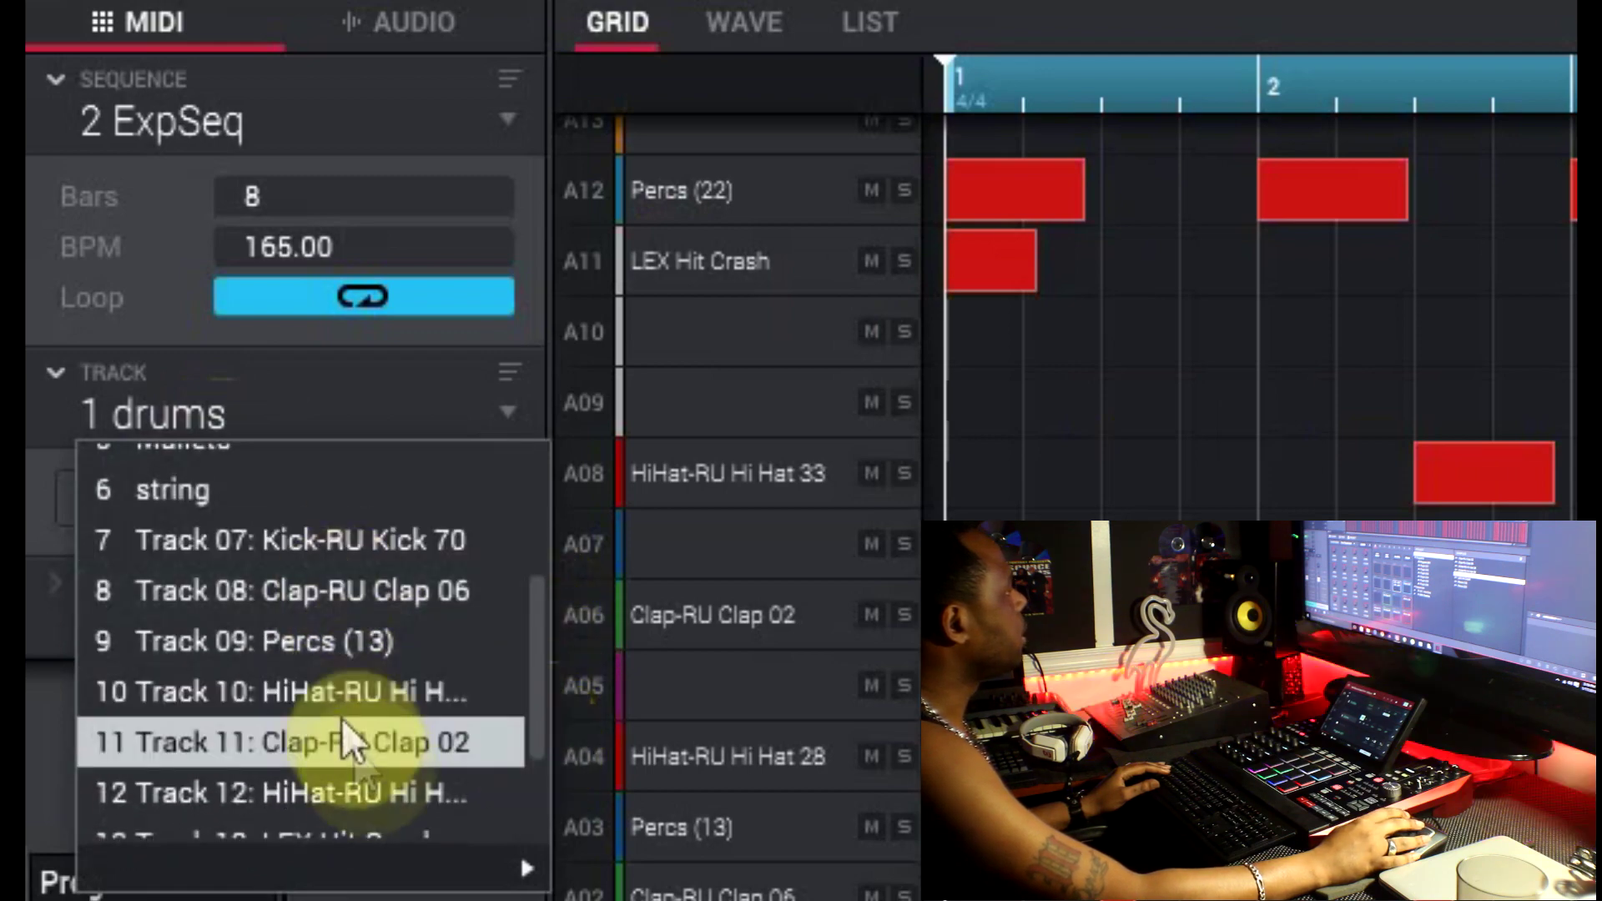
left_click_drag(543, 644, 518, 699)
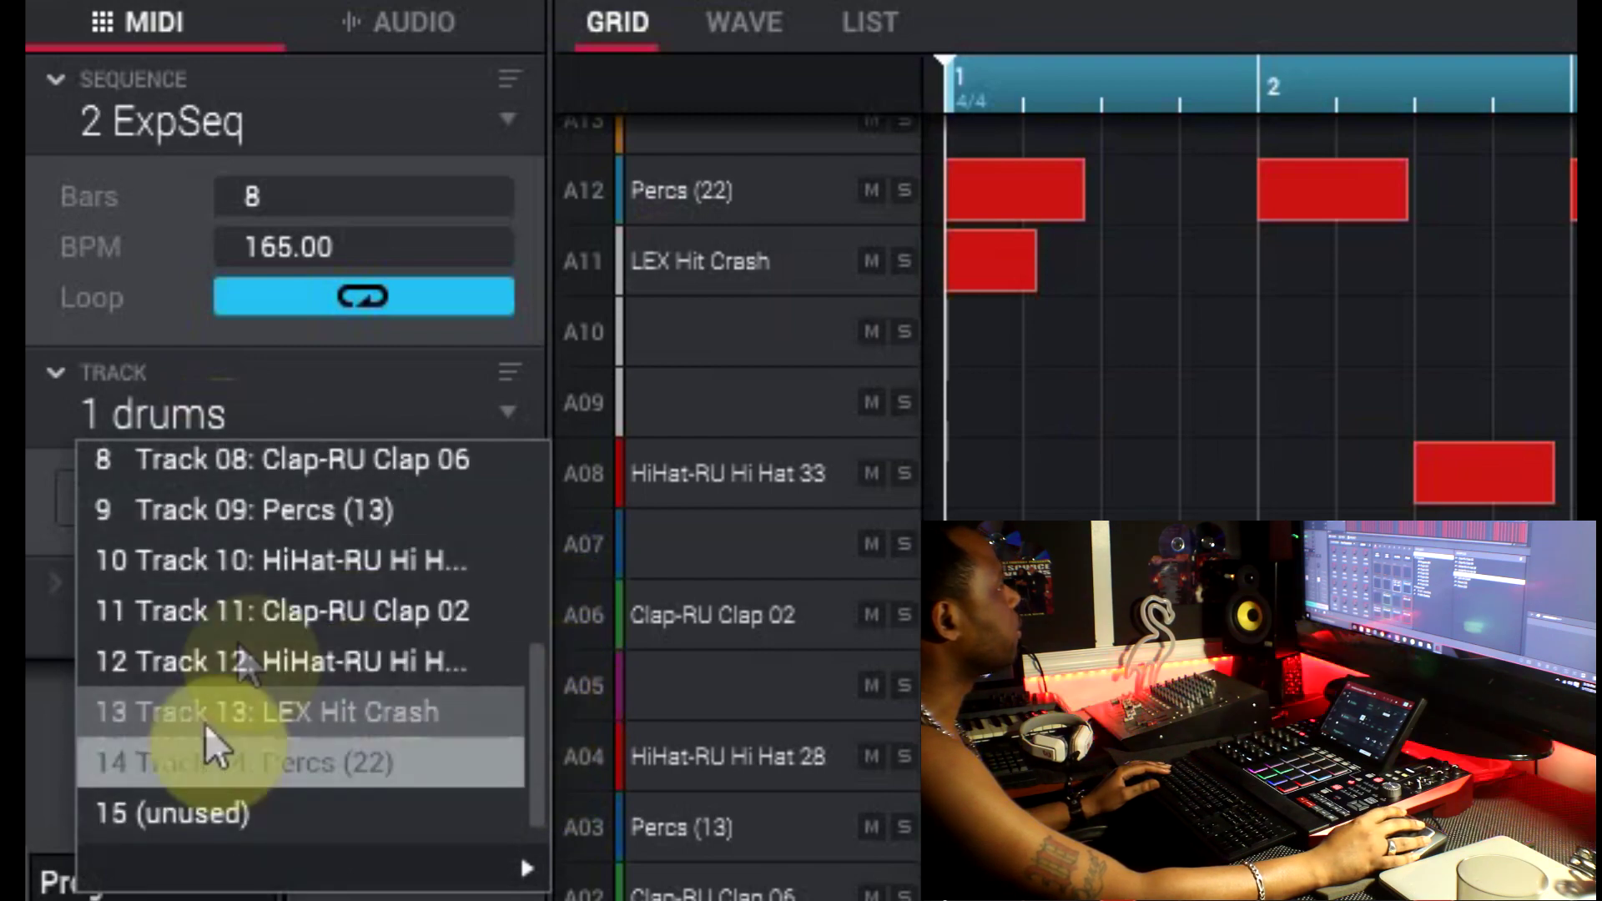
left_click_drag(543, 716, 548, 634)
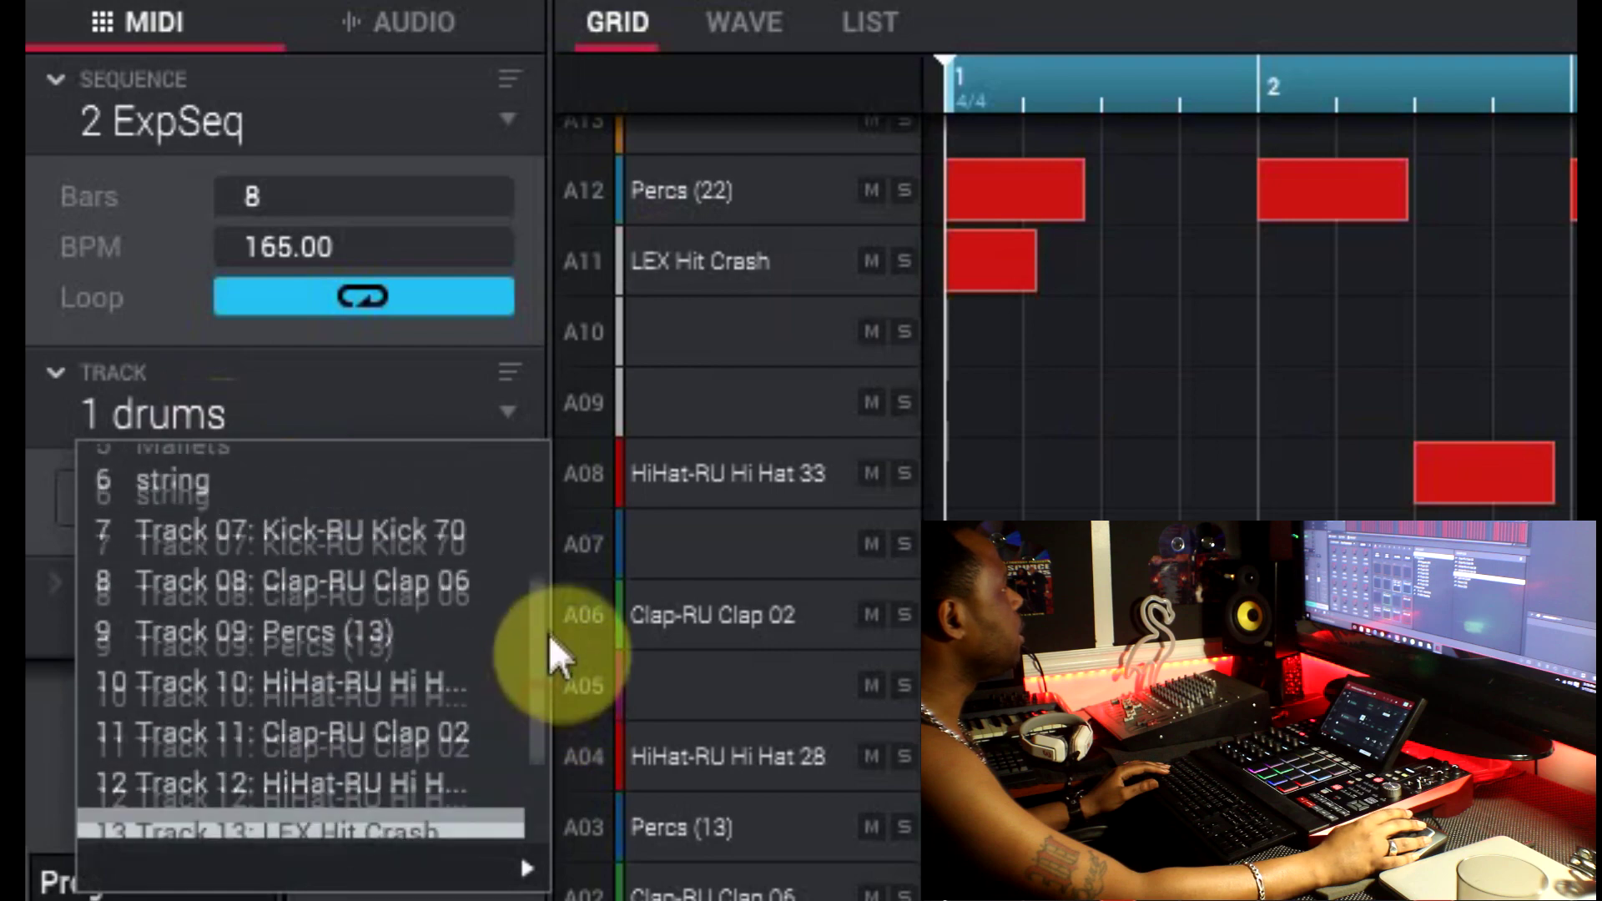
left_click(392, 603)
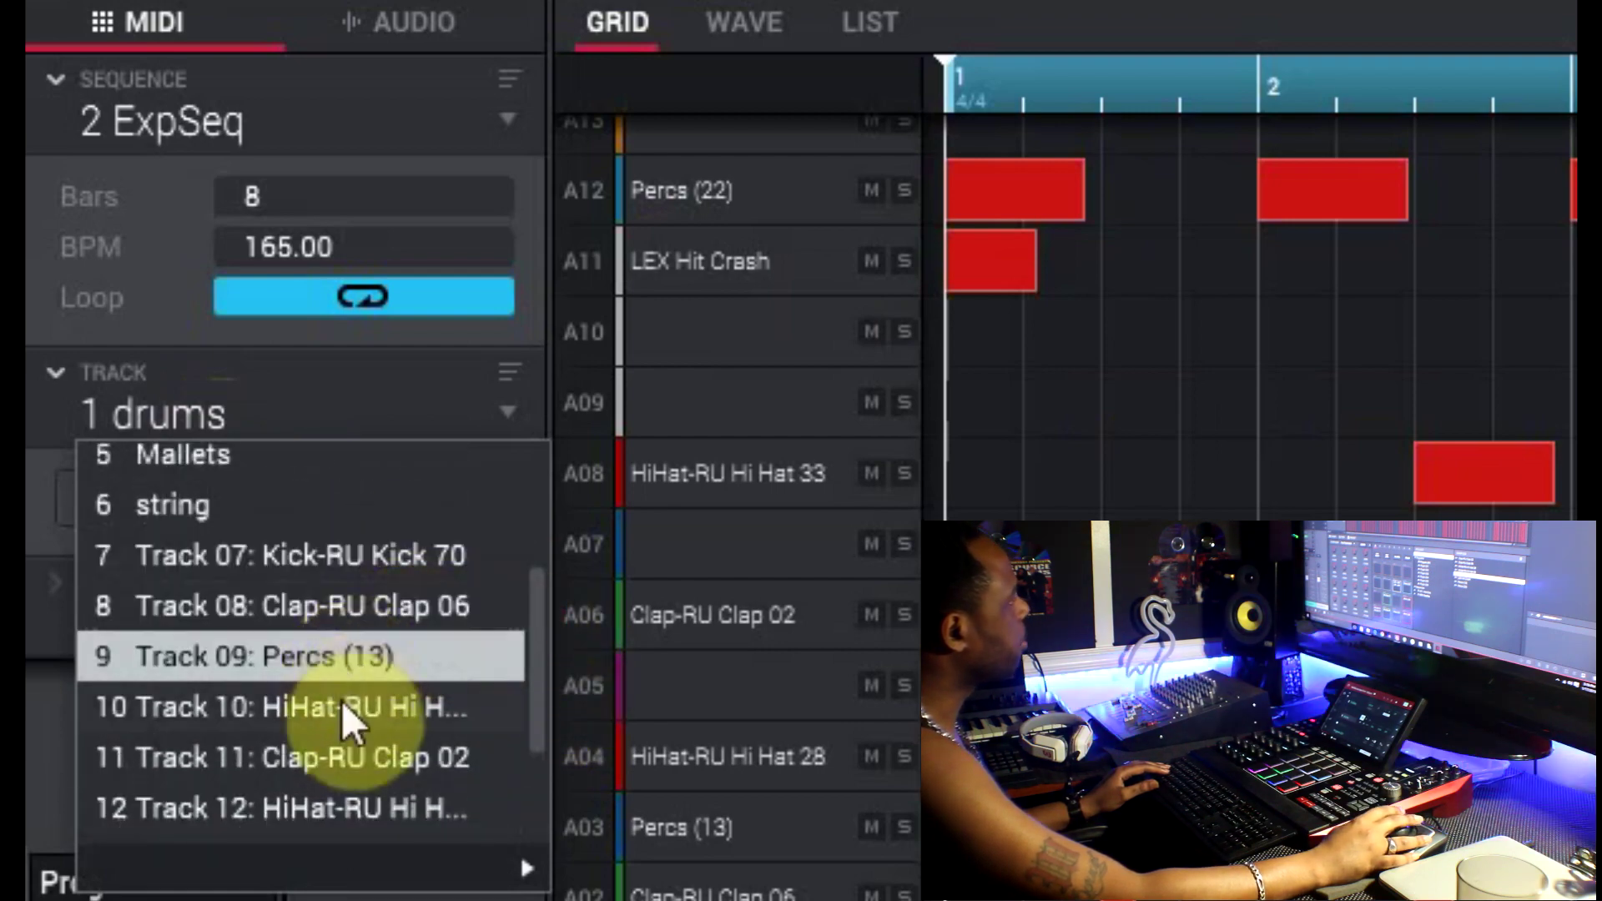
scroll(525, 665, "down", 1)
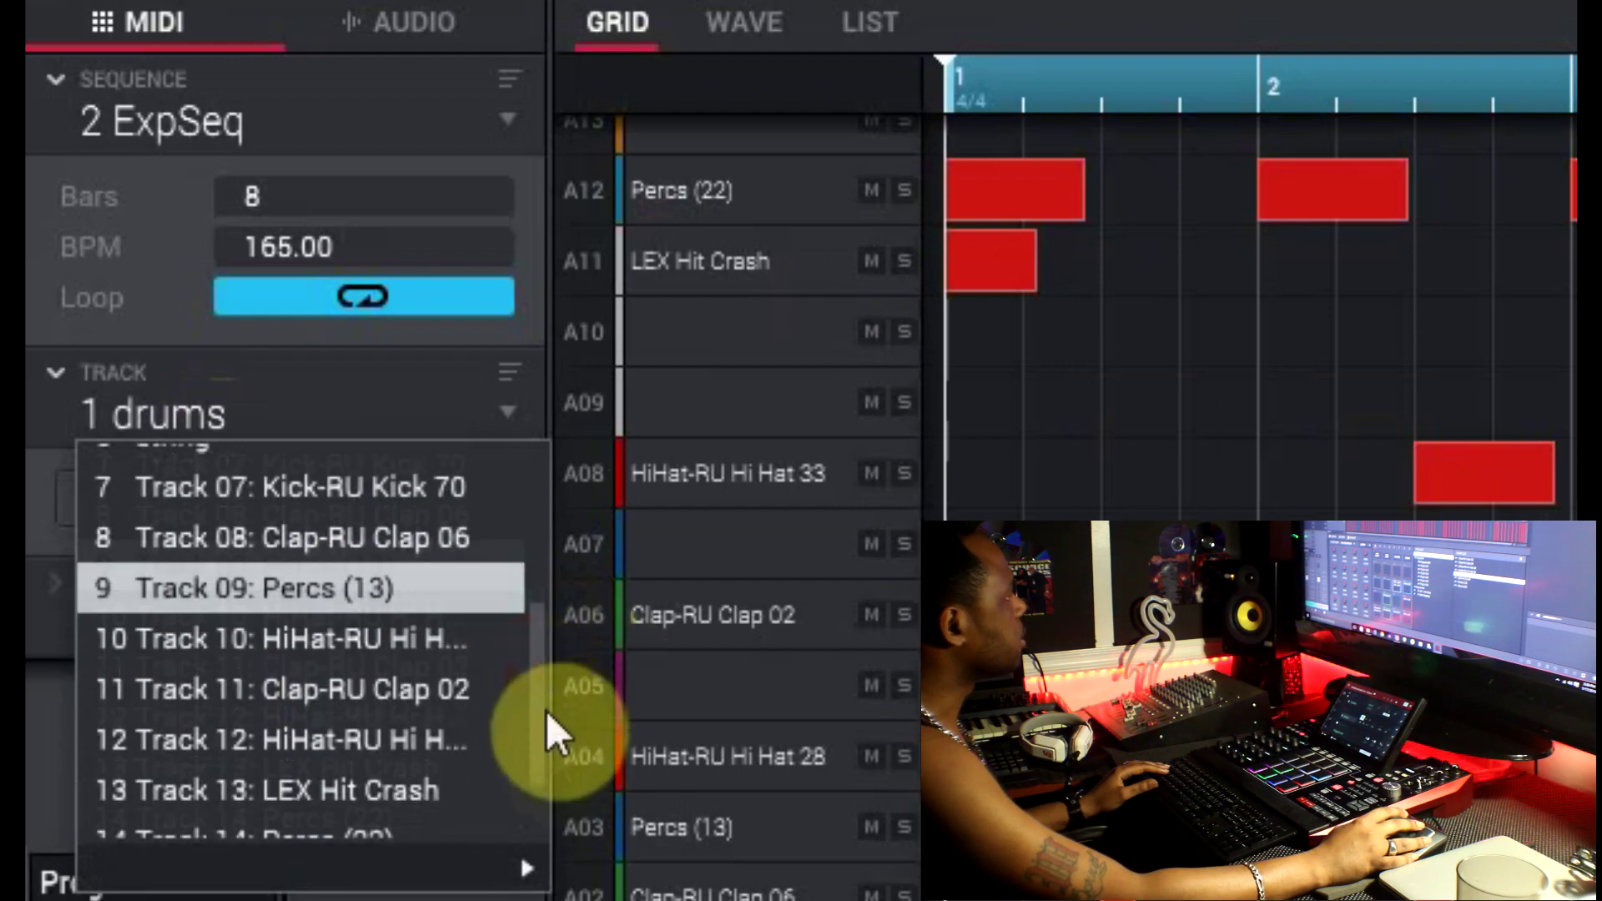
scroll(543, 776, "up", 1)
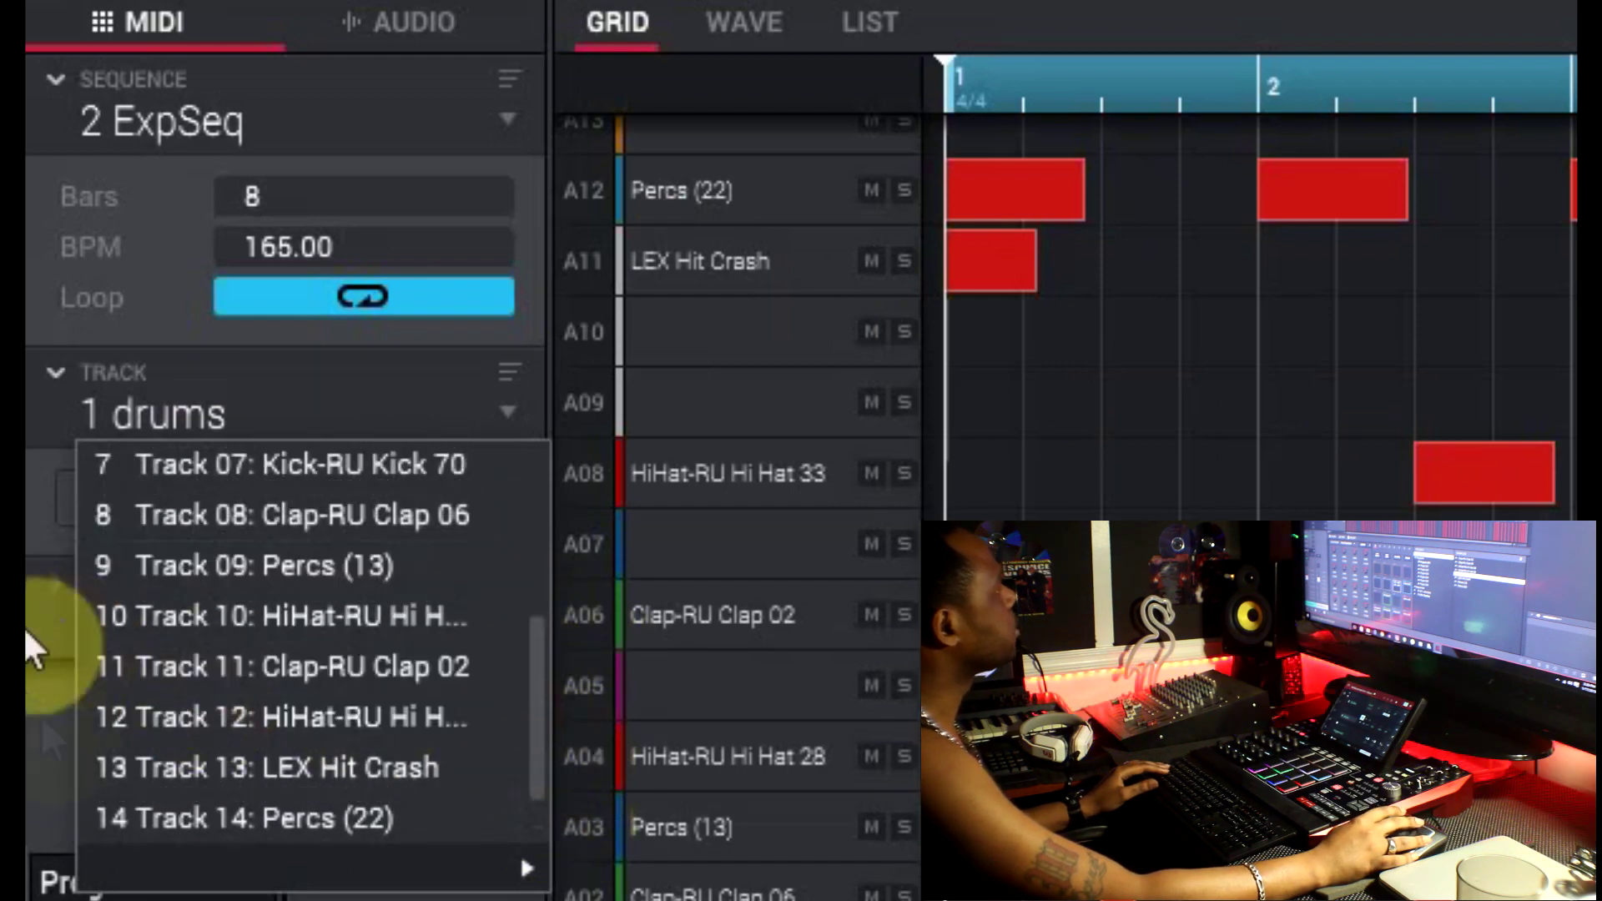
left_click(41, 723)
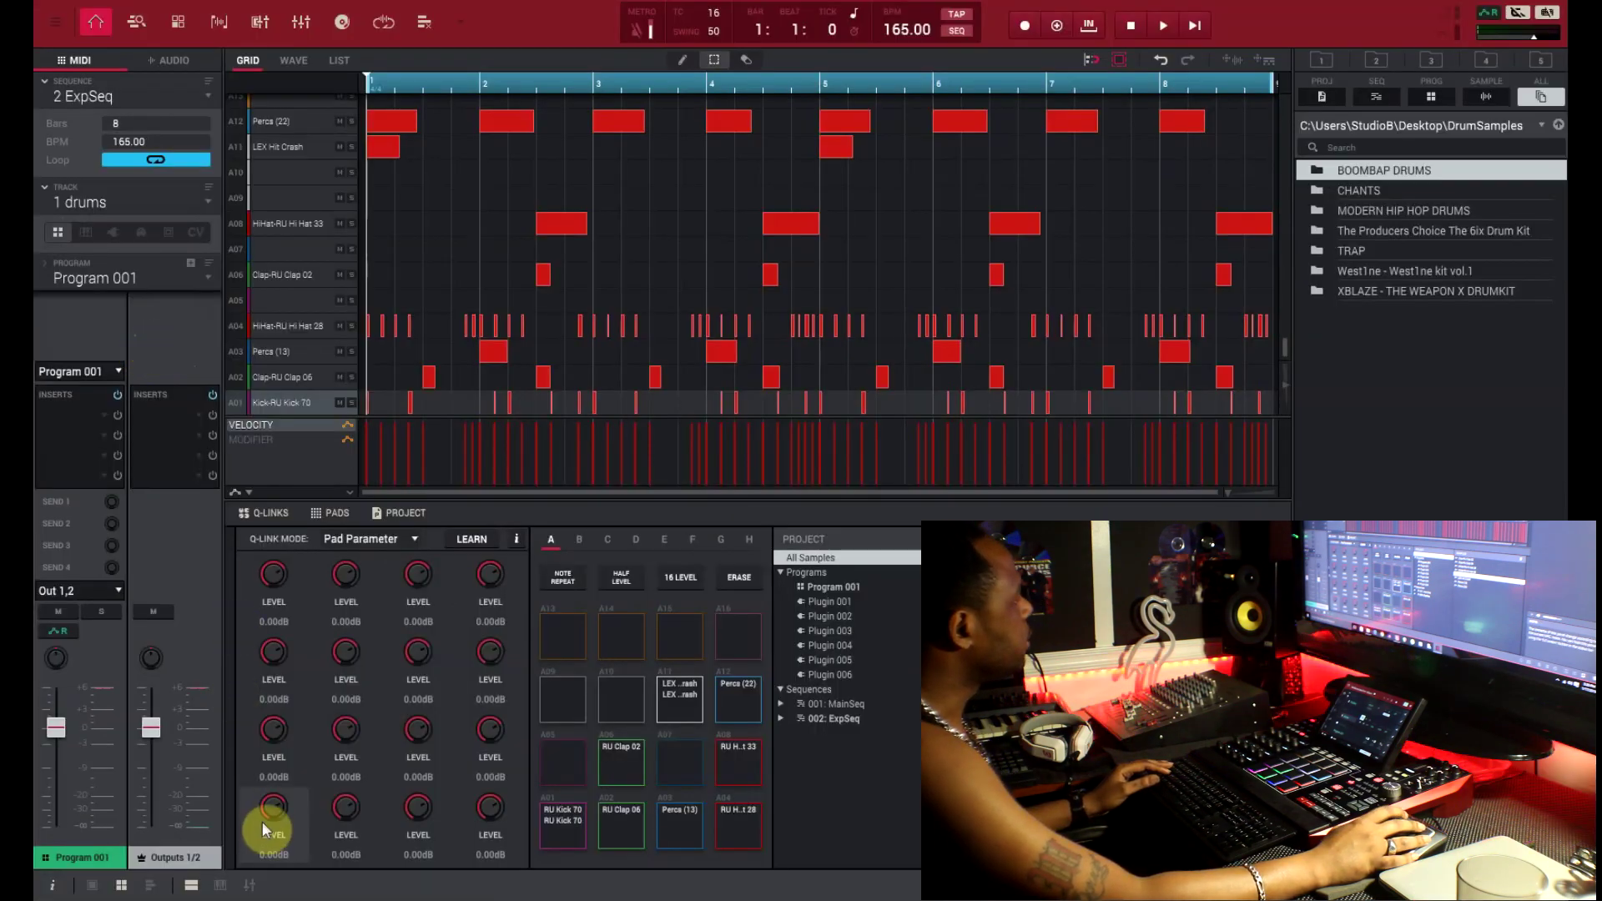
In the mixer, open the HoRNet VU Meter MK3 on track A01's first insert.
left_click(248, 888)
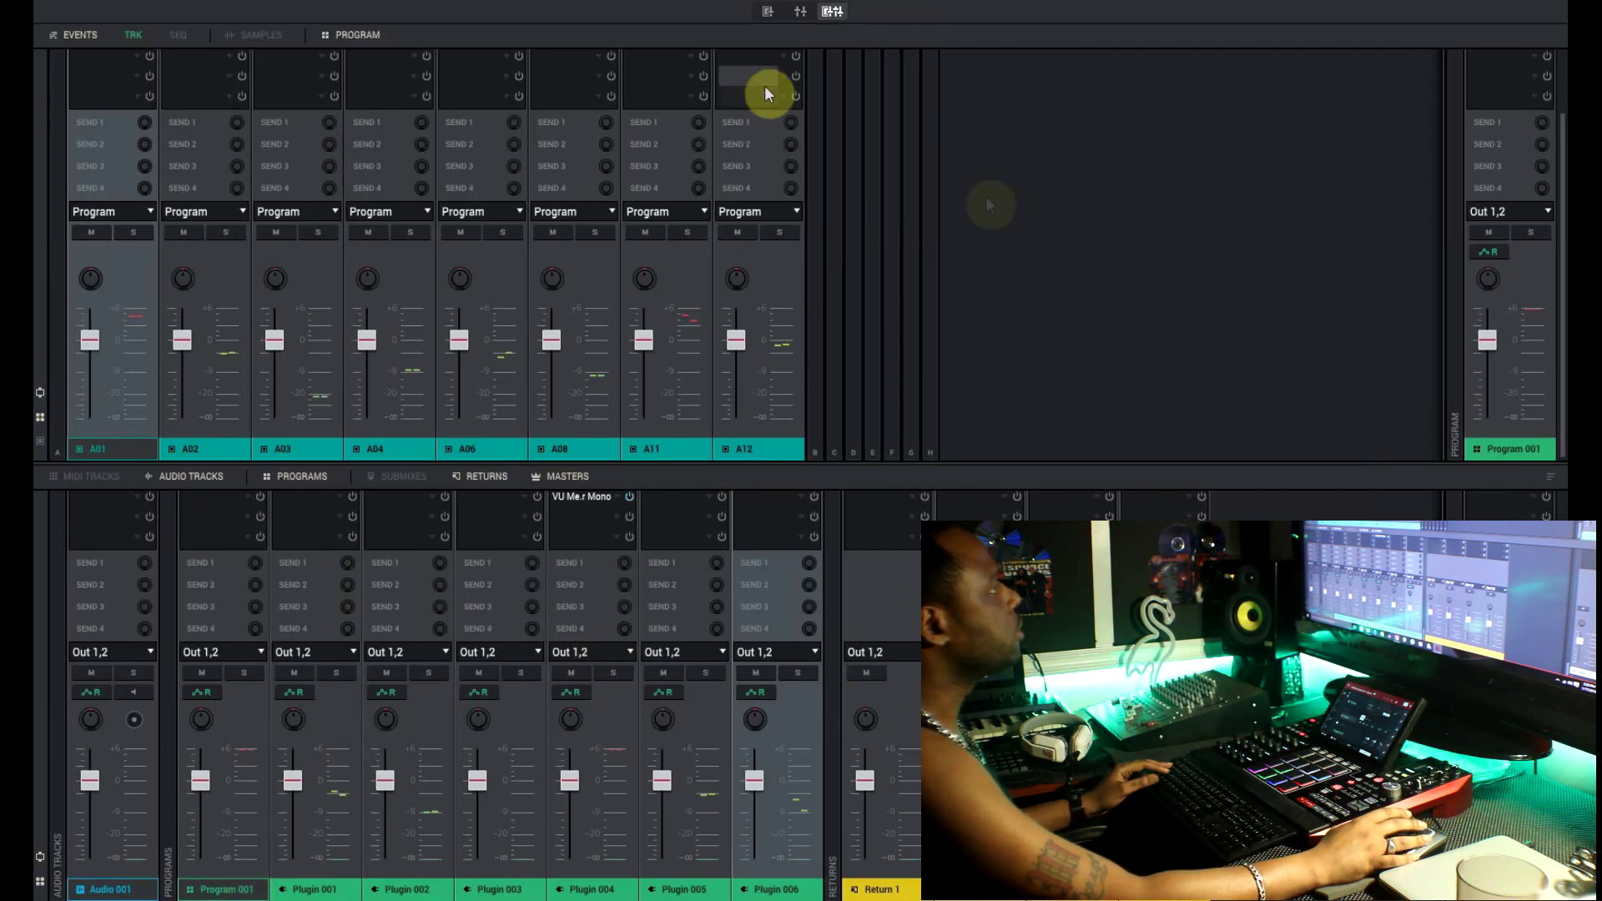
scroll(1559, 229, "up", 2)
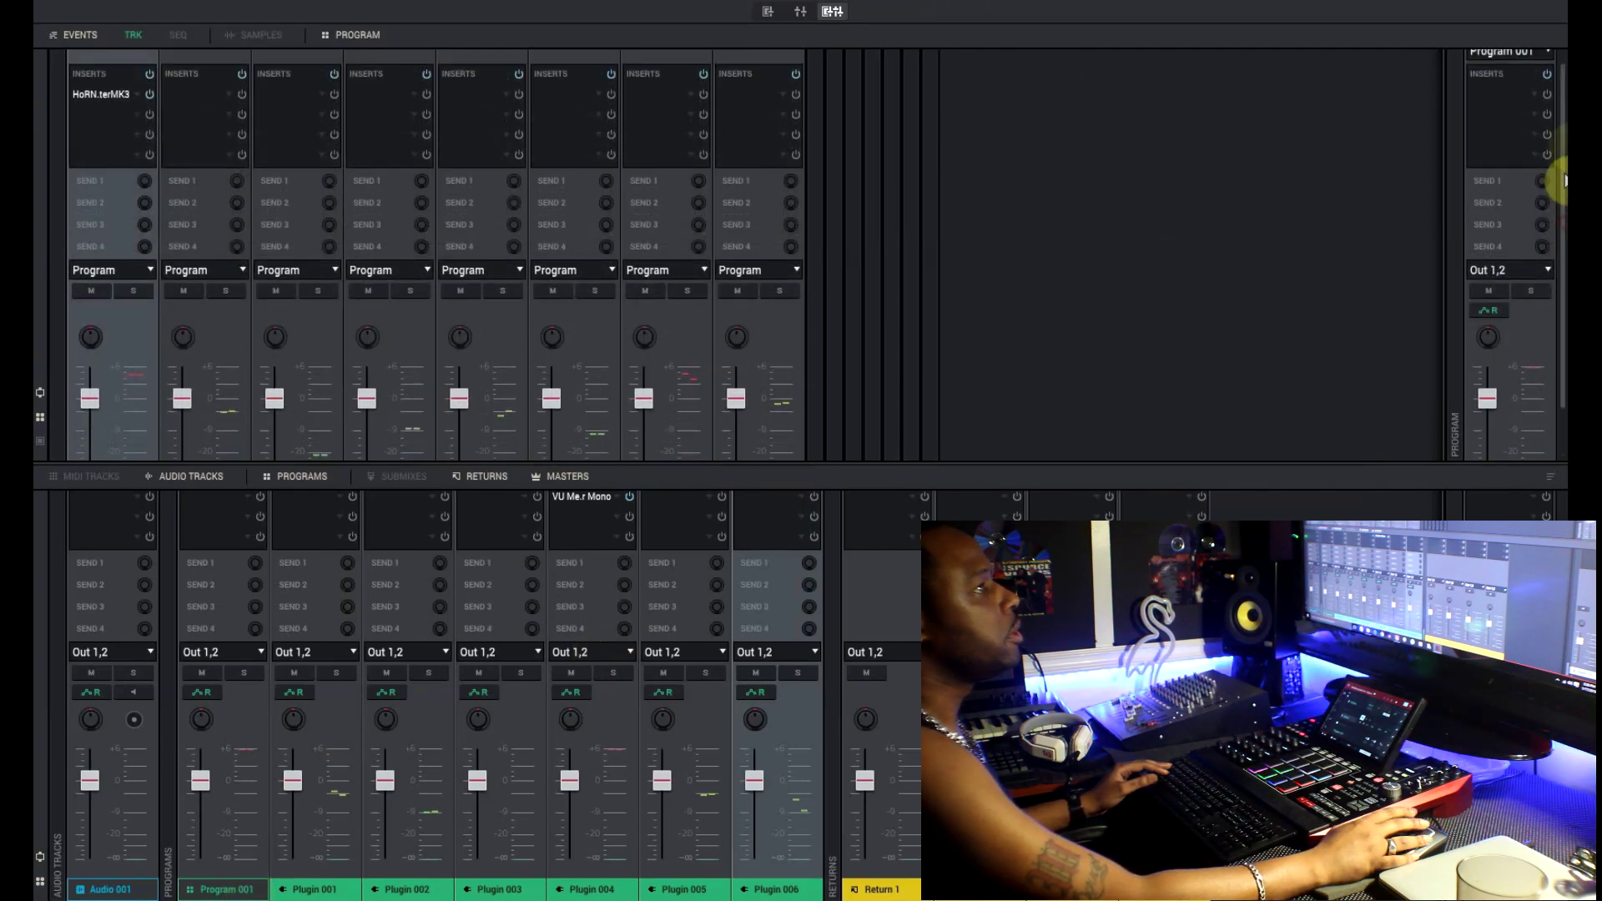
double_click(114, 105)
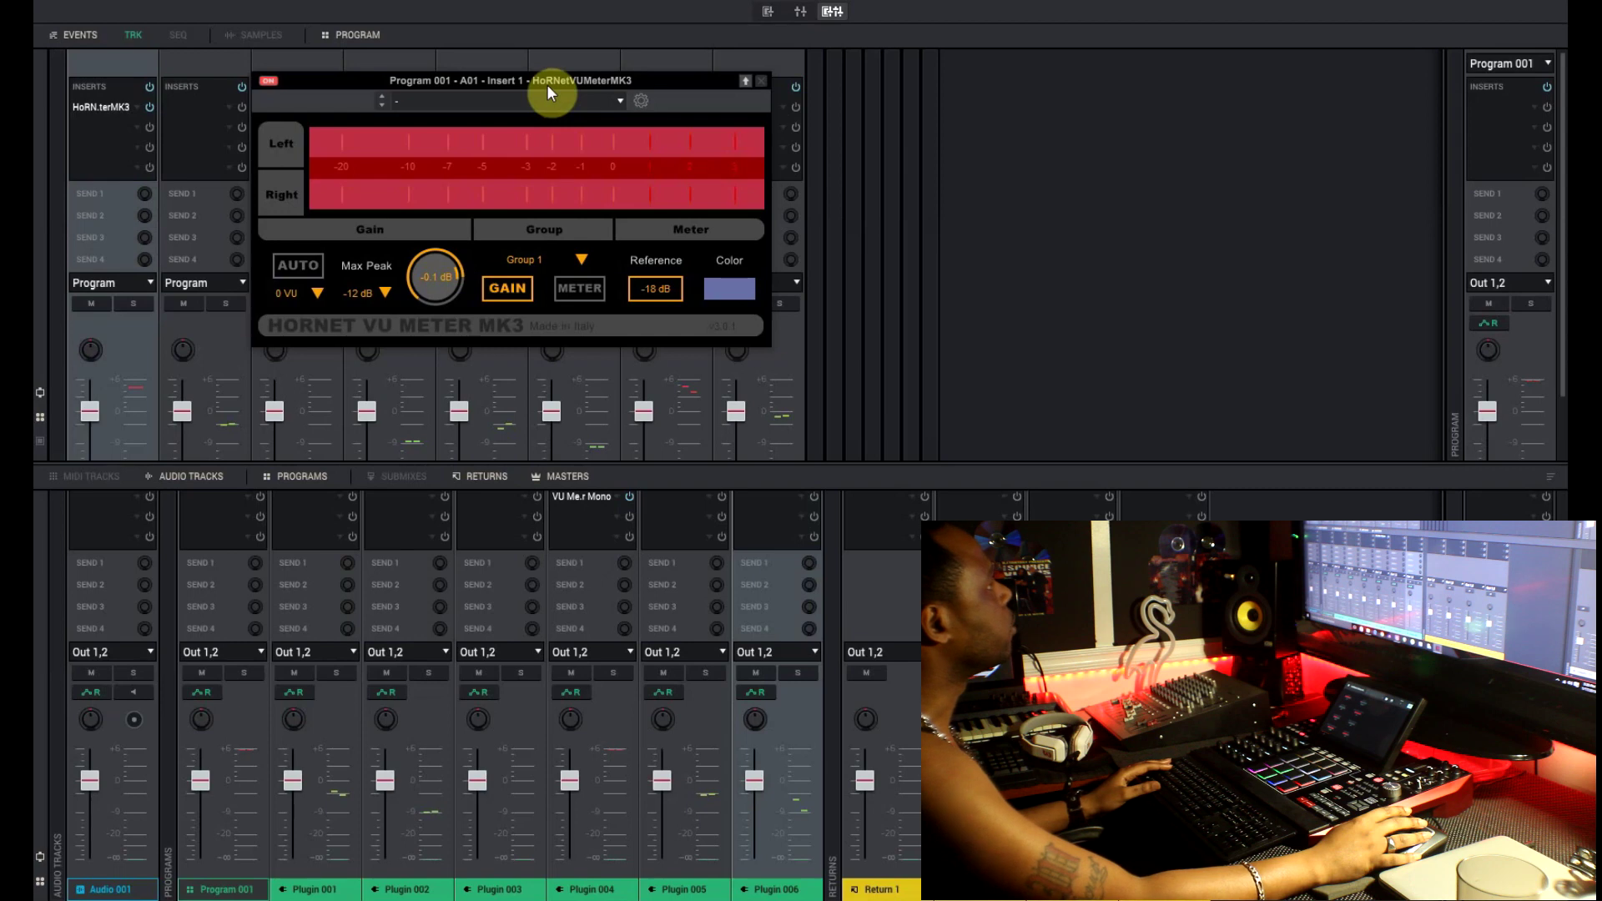
Move the HoRNet VU Meter window aside, then close it.
left_click_drag(547, 84, 645, 96)
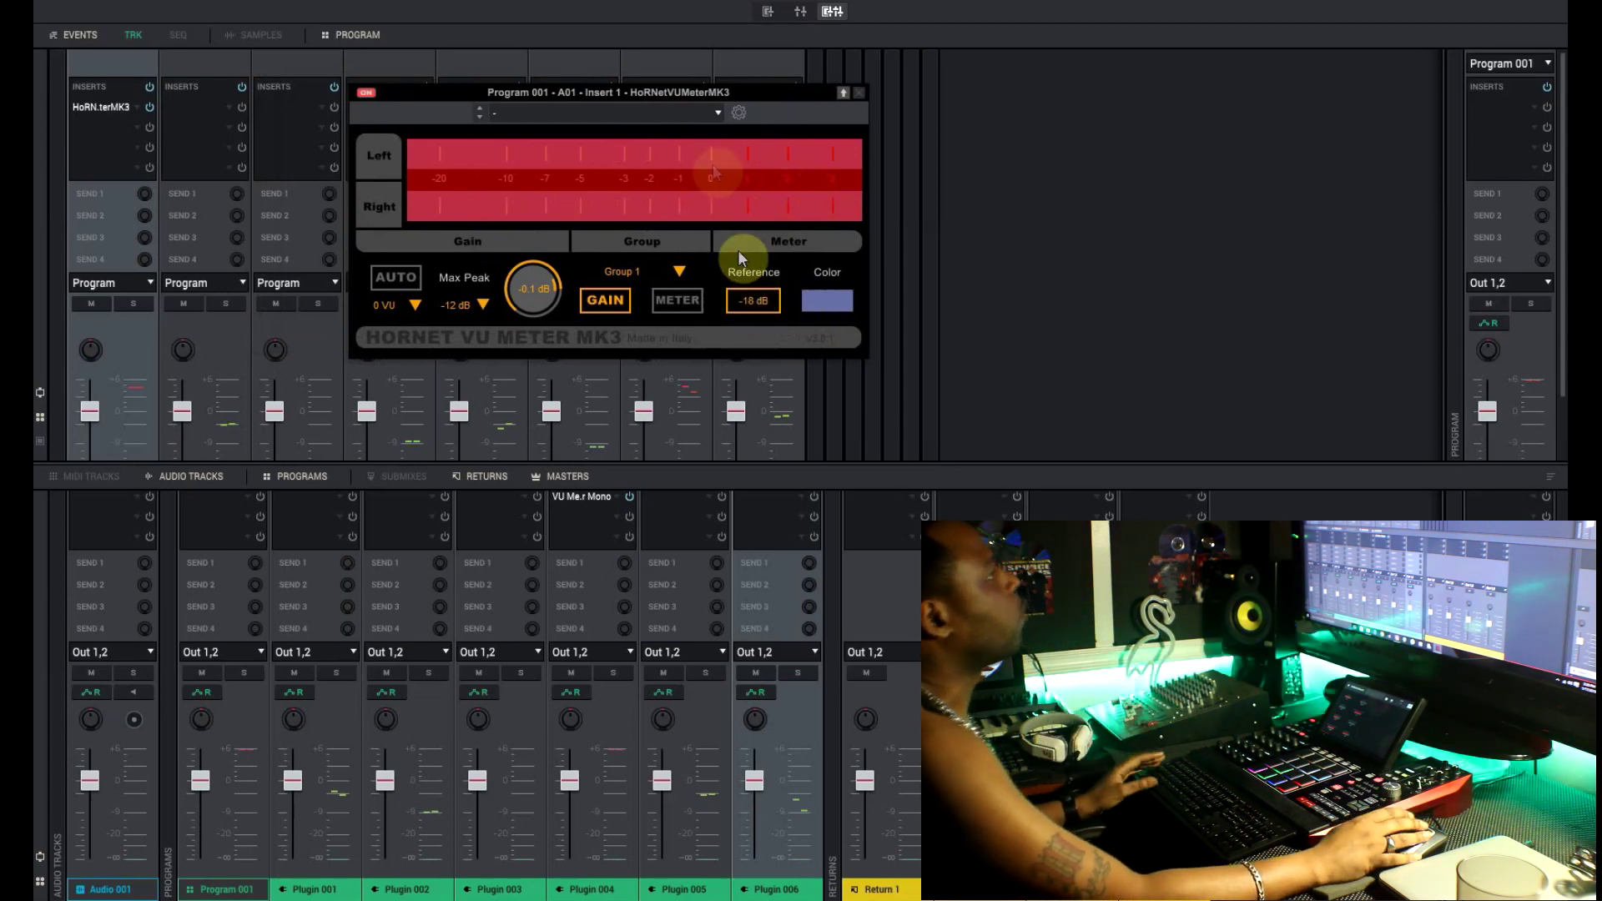
left_click_drag(638, 92, 659, 116)
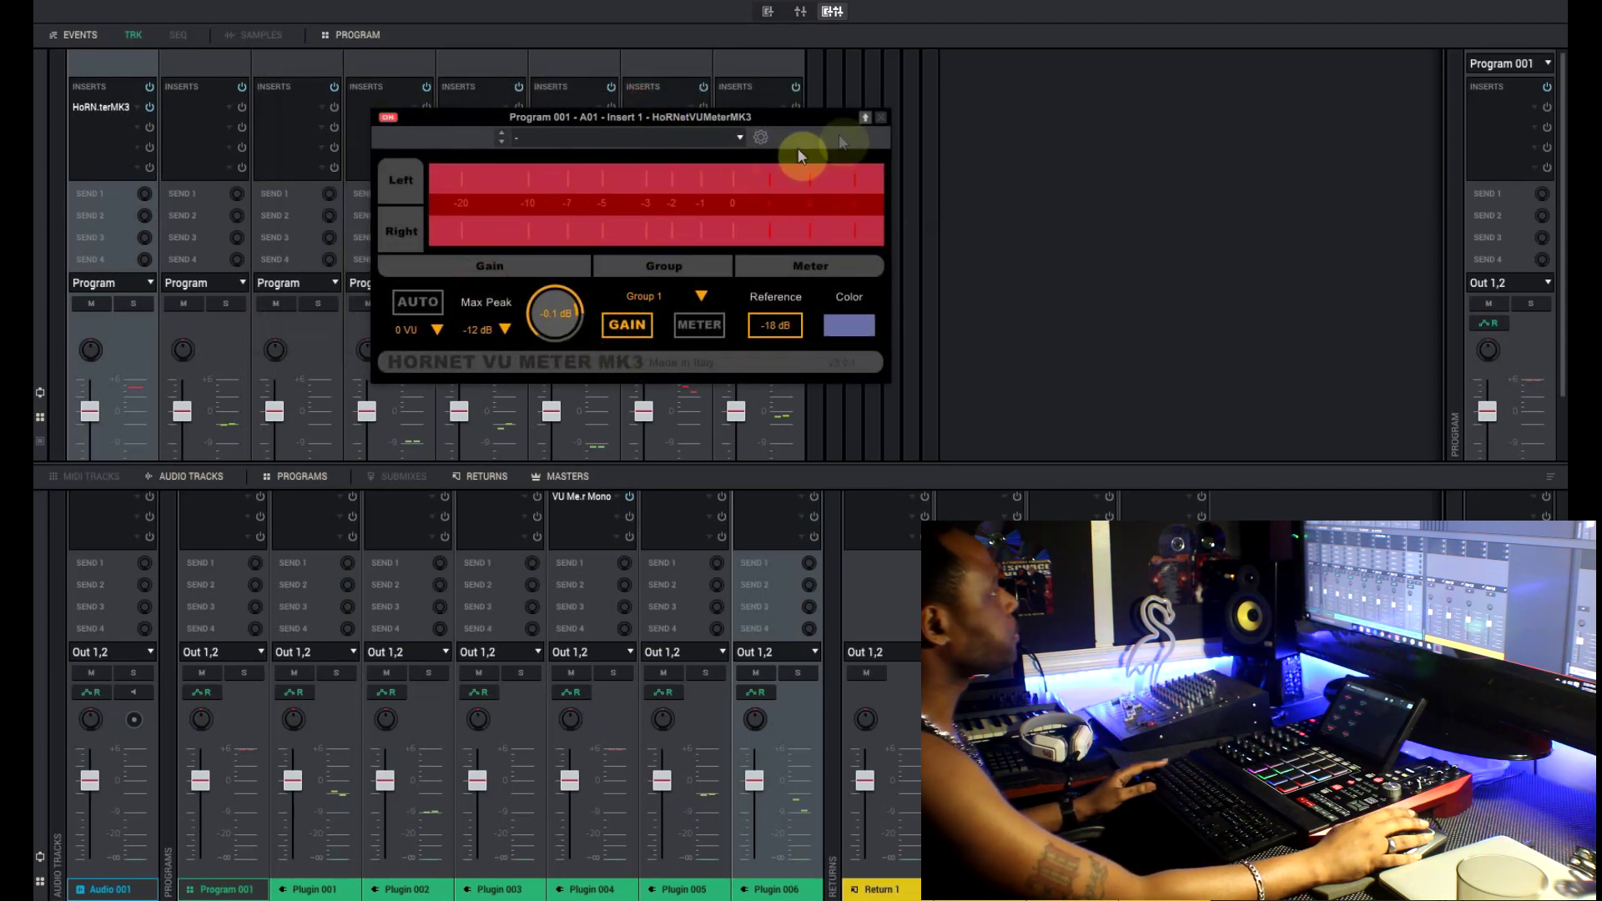
left_click(880, 119)
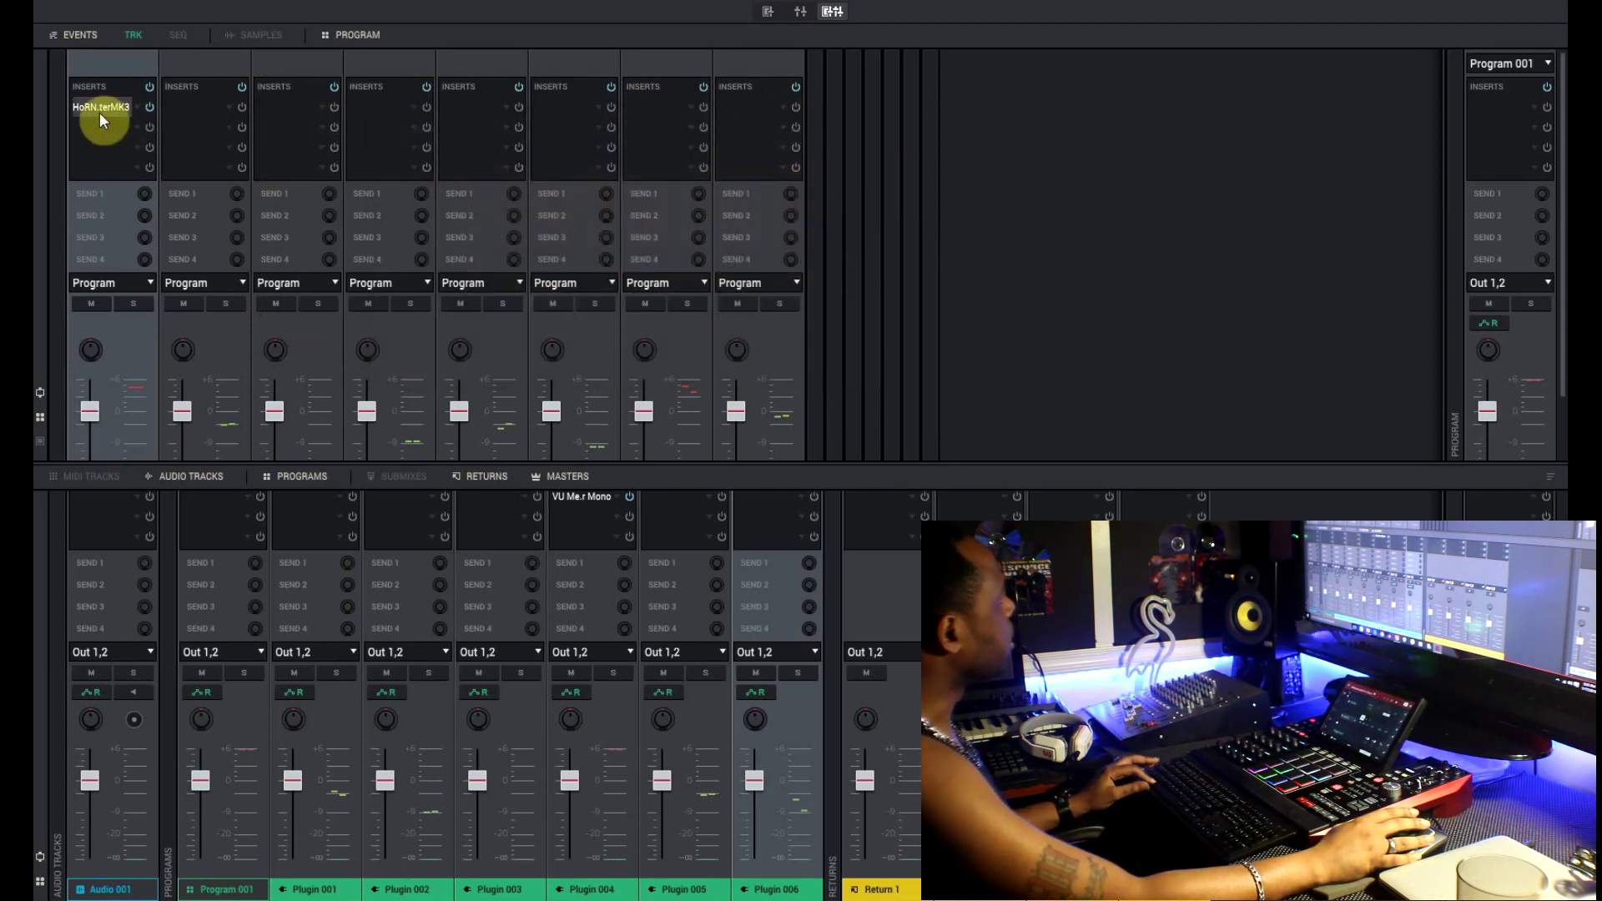
Copy A01's HoRNet VU Meter insert into the first insert slot of the other program tracks.
left_click_drag(98, 110, 188, 109)
left_click_drag(209, 109, 272, 112)
left_click_drag(276, 110, 733, 108)
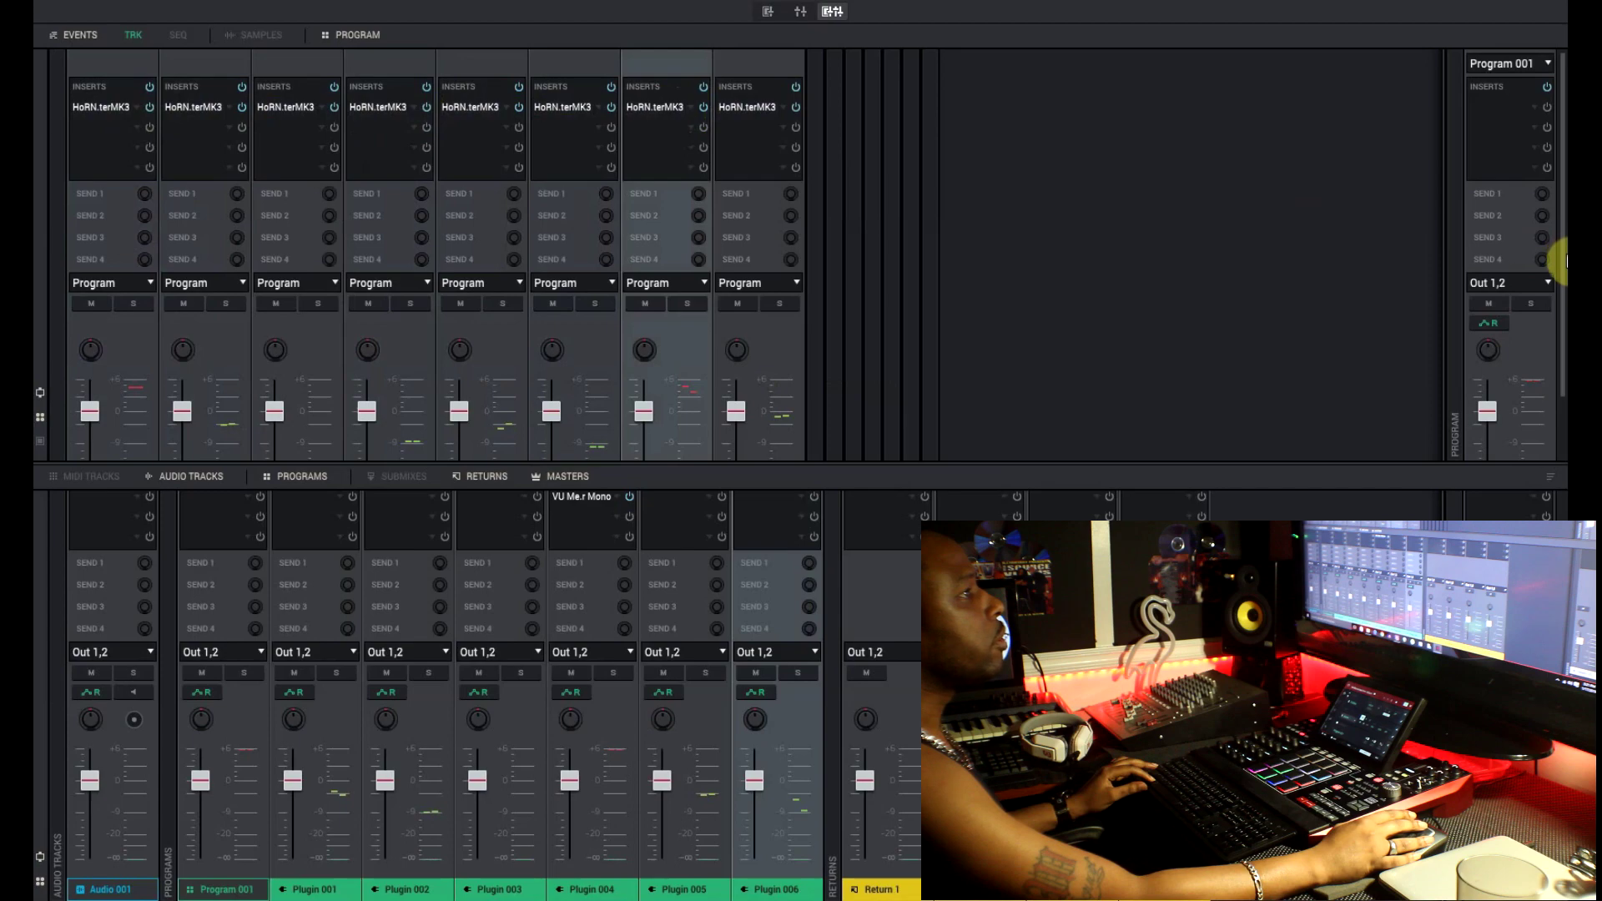
mouse_move(1561, 265)
left_mouse_down()
mouse_move(1559, 309)
mouse_move(1554, 290)
left_mouse_up()
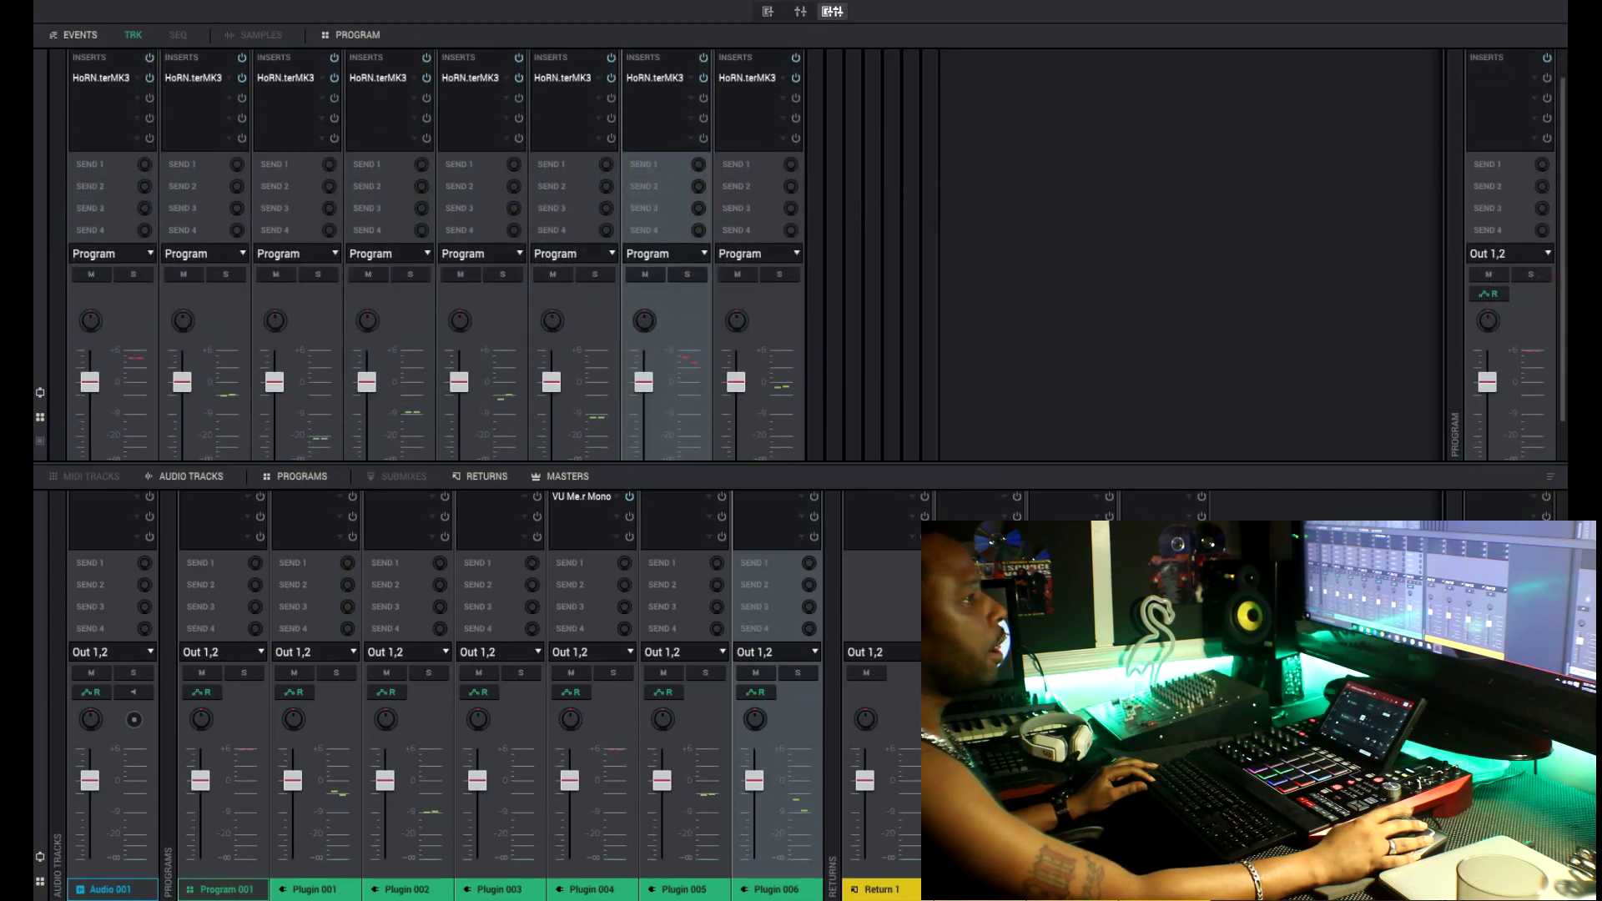
scroll(937, 517, "up", 3)
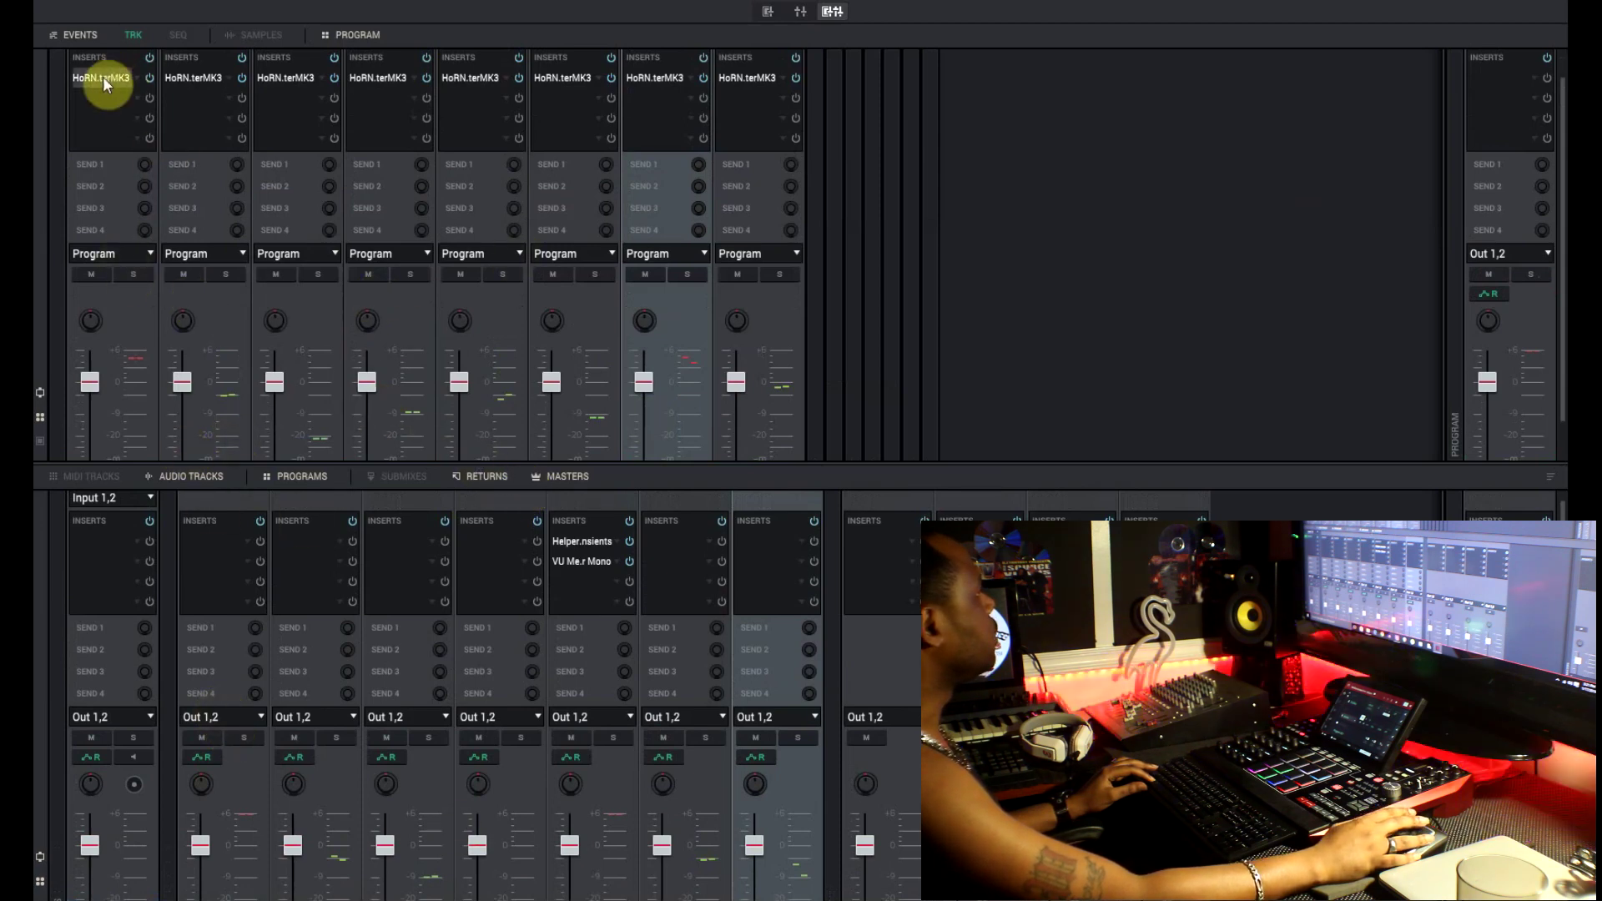
Add the HoRNet meter to the lower channels, then open the Plugin 006 and 005 meters stacked.
left_click_drag(103, 76, 303, 543)
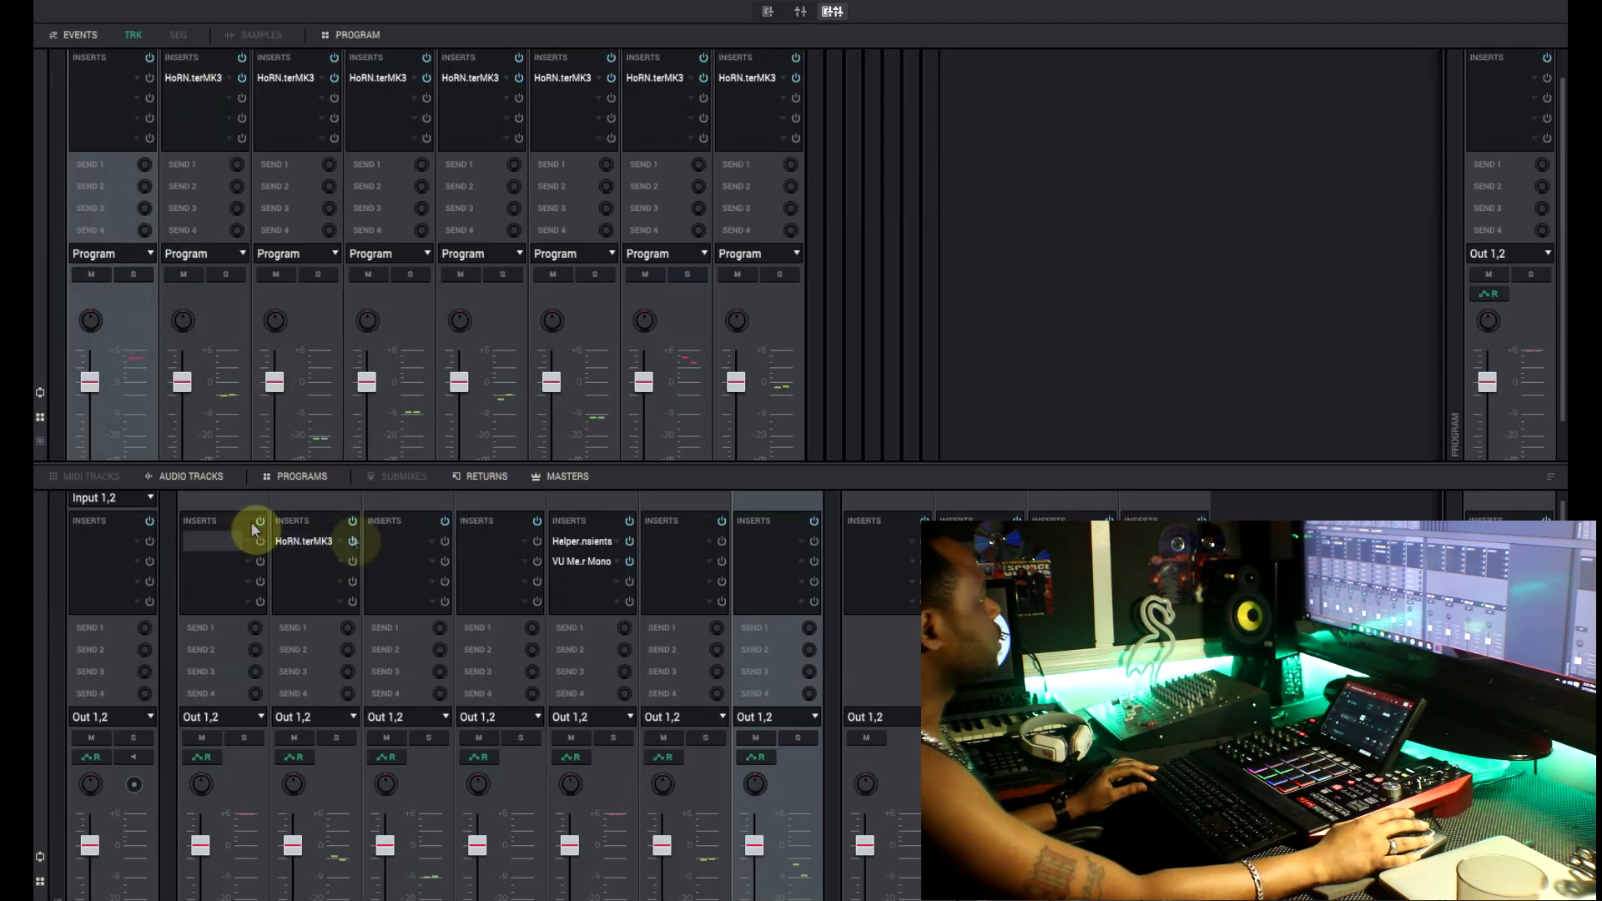
left_click_drag(313, 540, 968, 542)
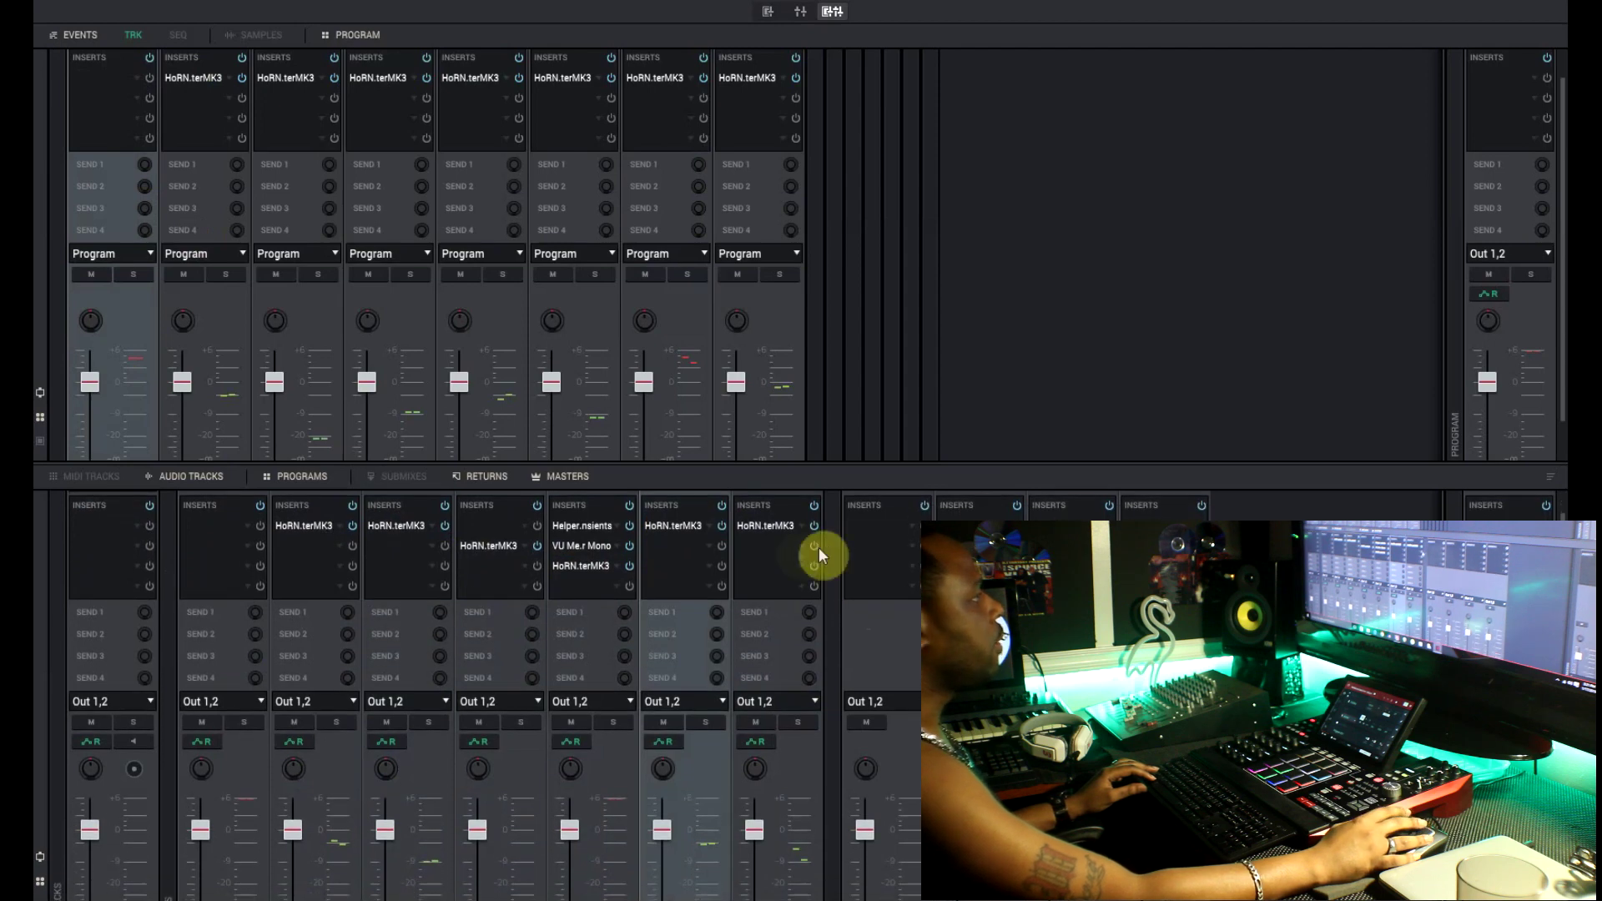
double_click(761, 533)
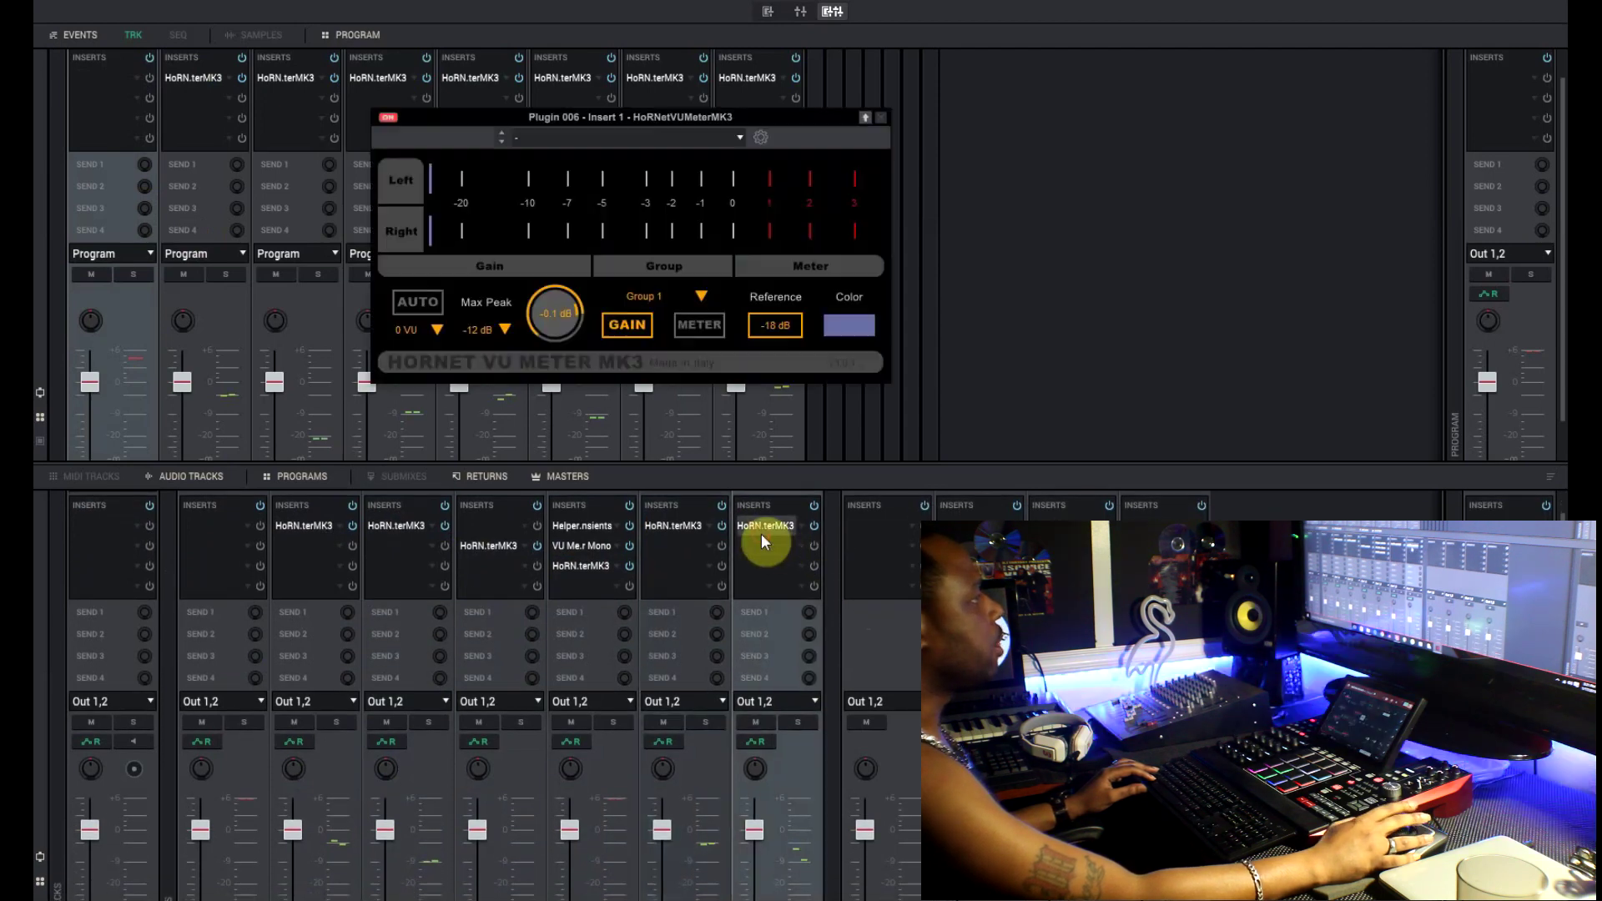
double_click(659, 530)
left_click_drag(557, 116, 554, 389)
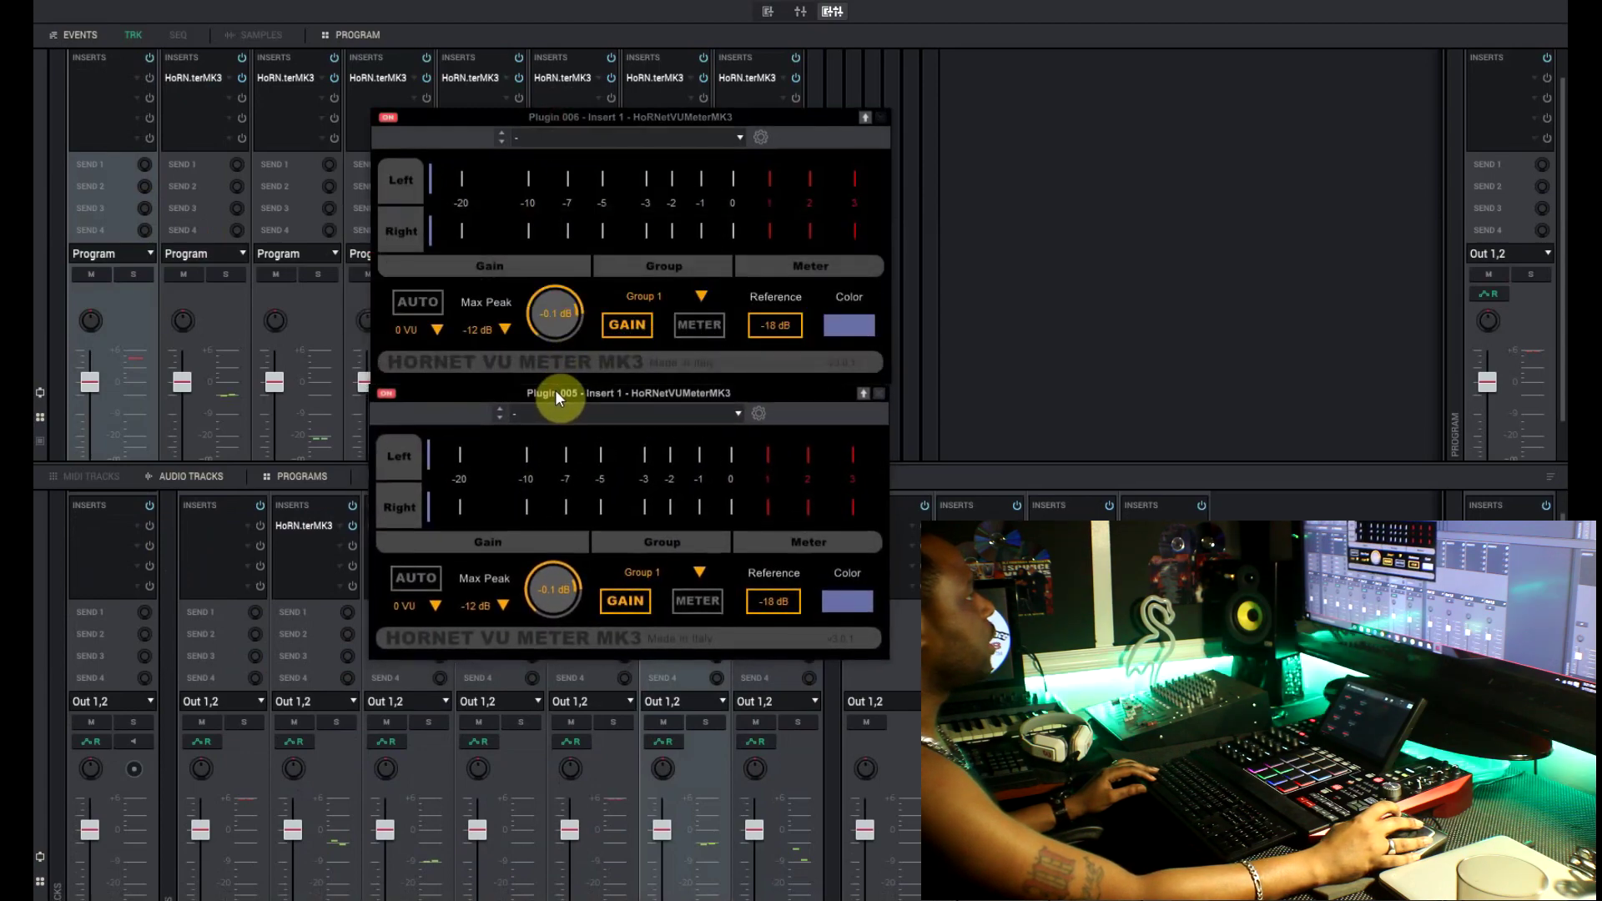
Auto-set both meters' gain during a playthrough: -7.7 dB on Plugin 006, -8.8 dB on Plugin 005.
left_click(428, 580)
left_click(417, 302)
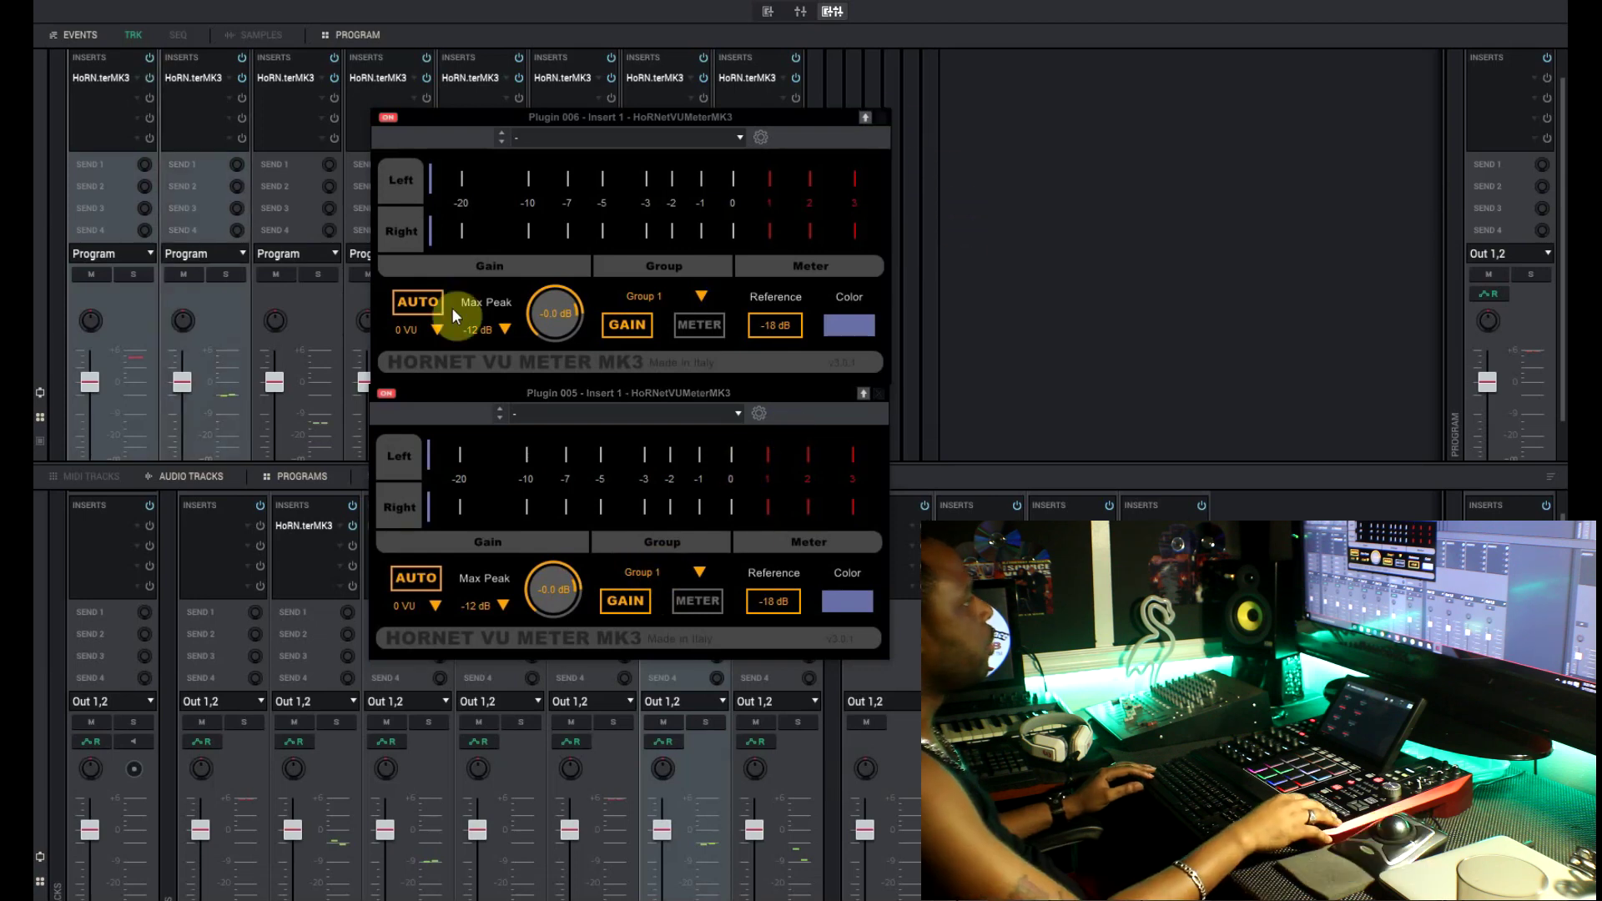
key("space")
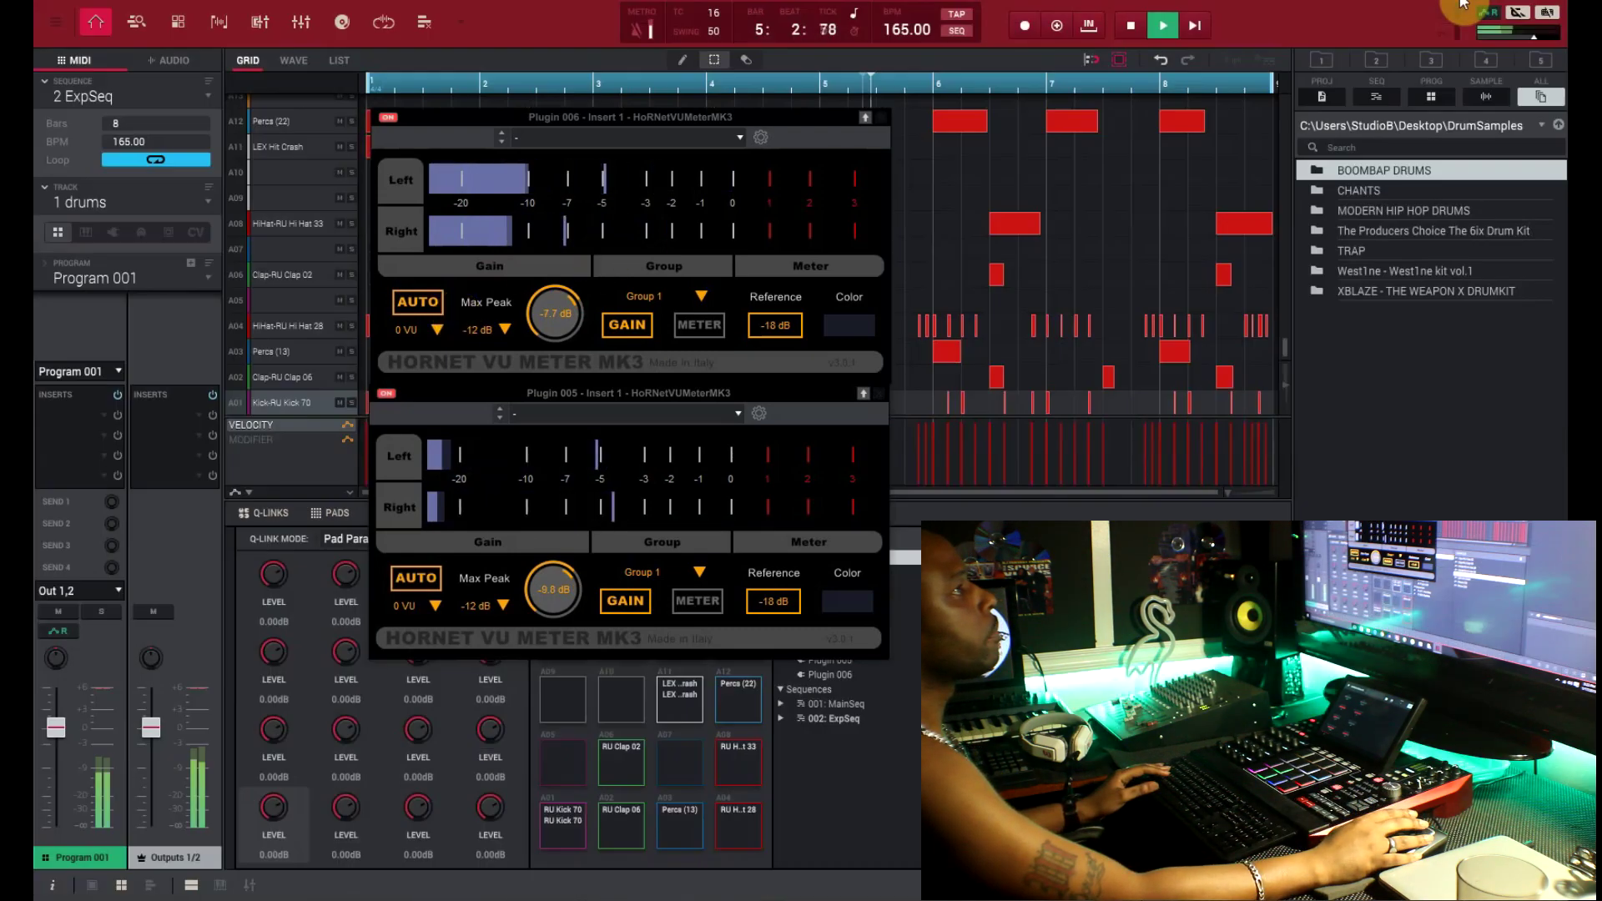
key("Escape")
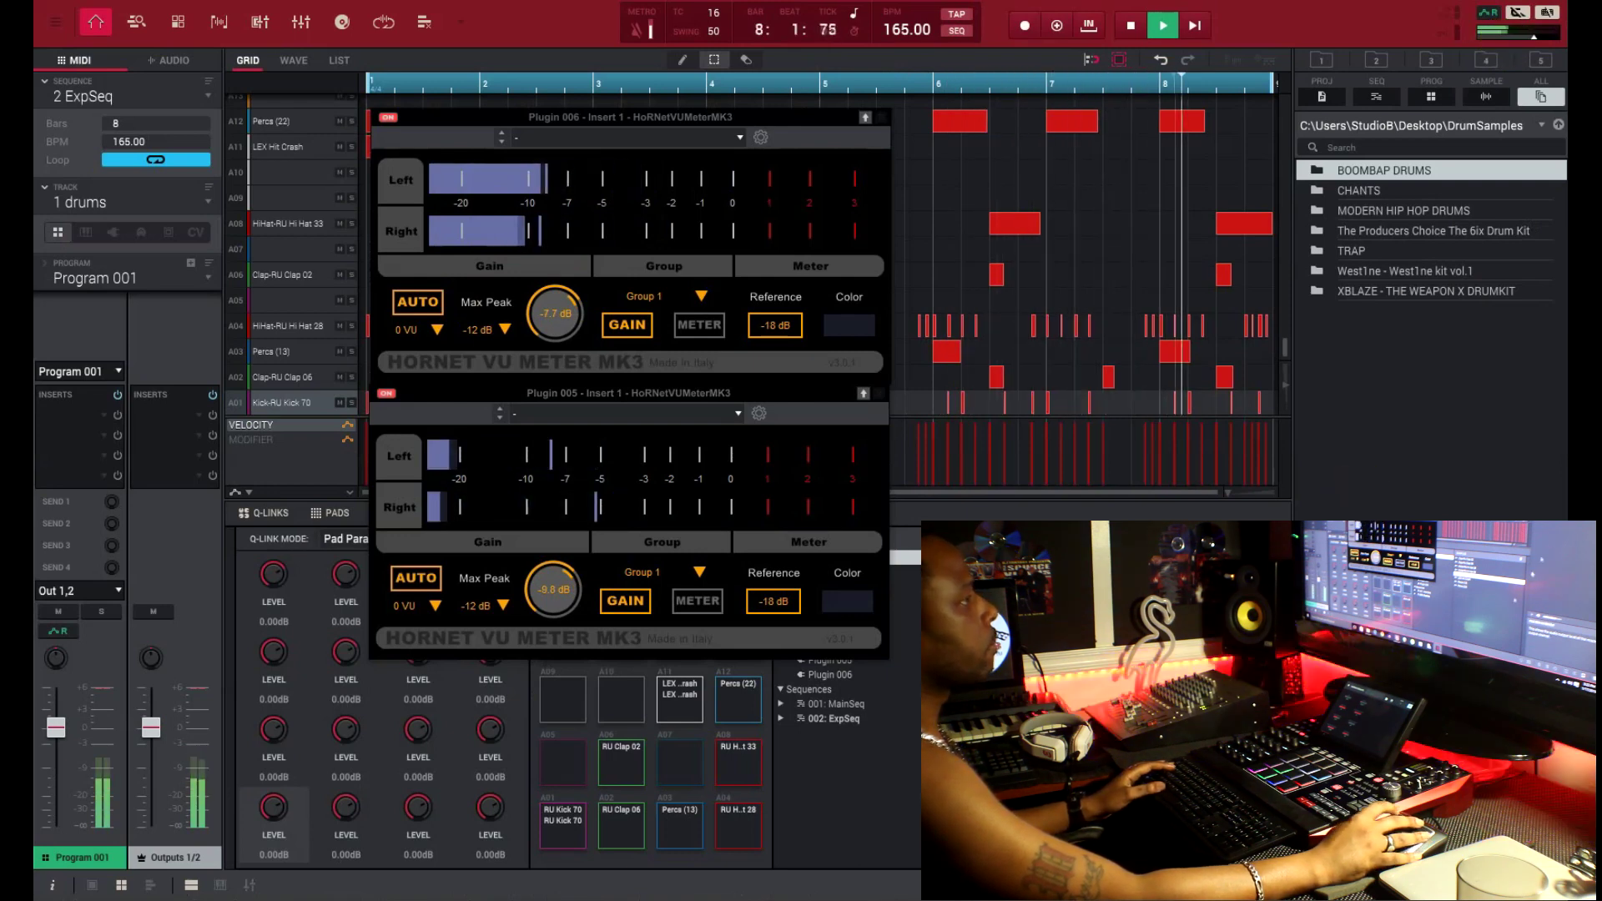
key("space")
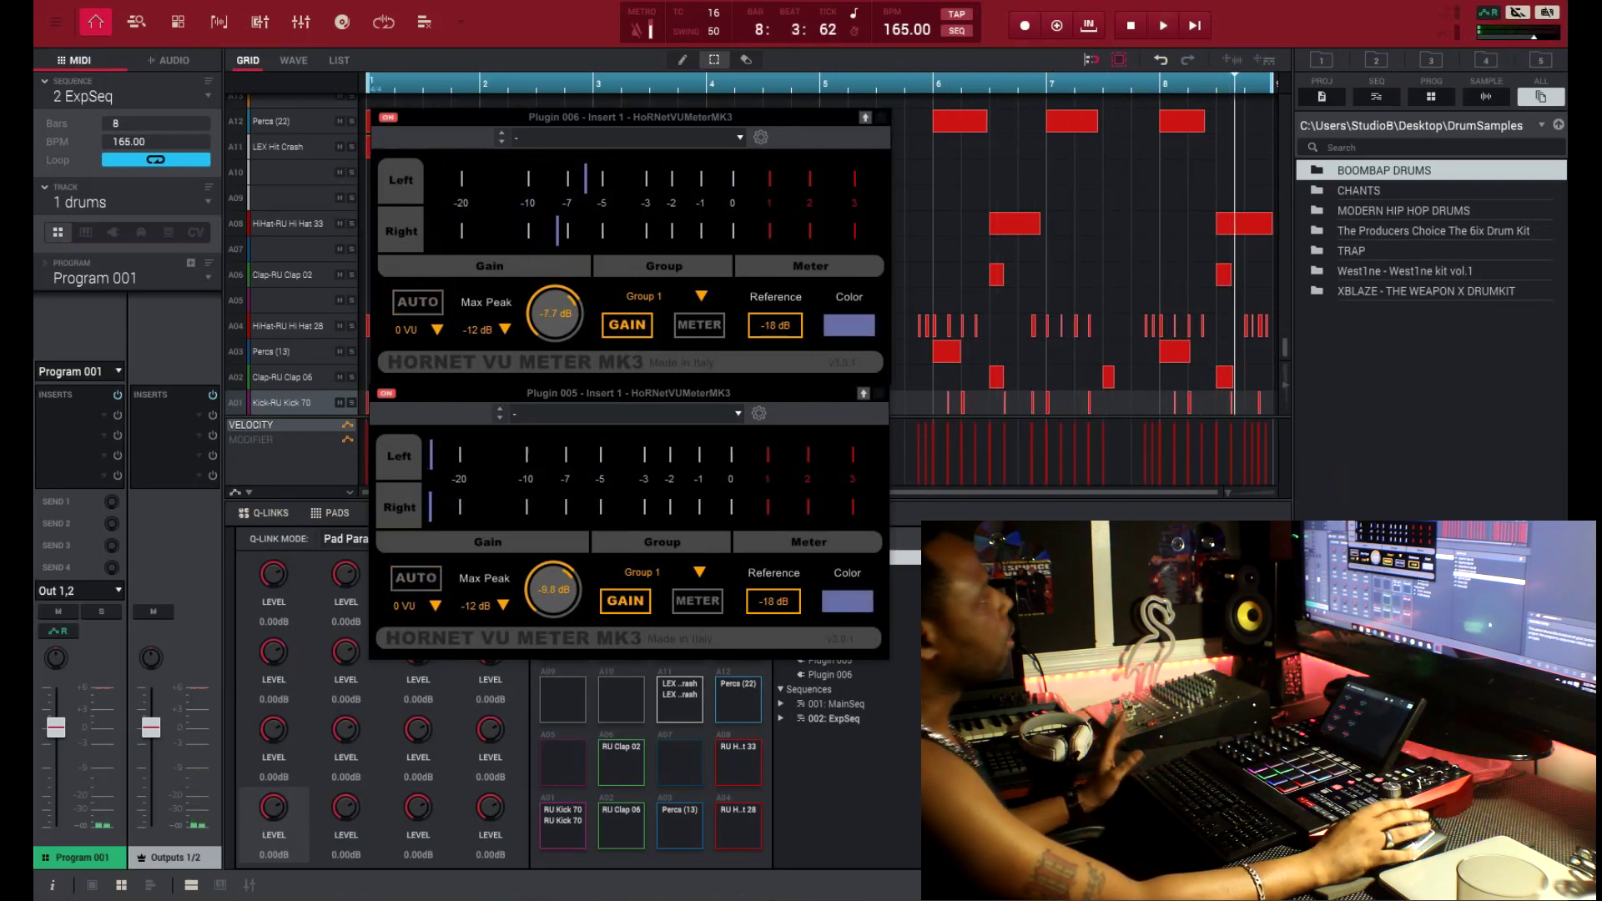
Close both meter windows and start File > Export > As Audio Mixdown.
left_click(880, 117)
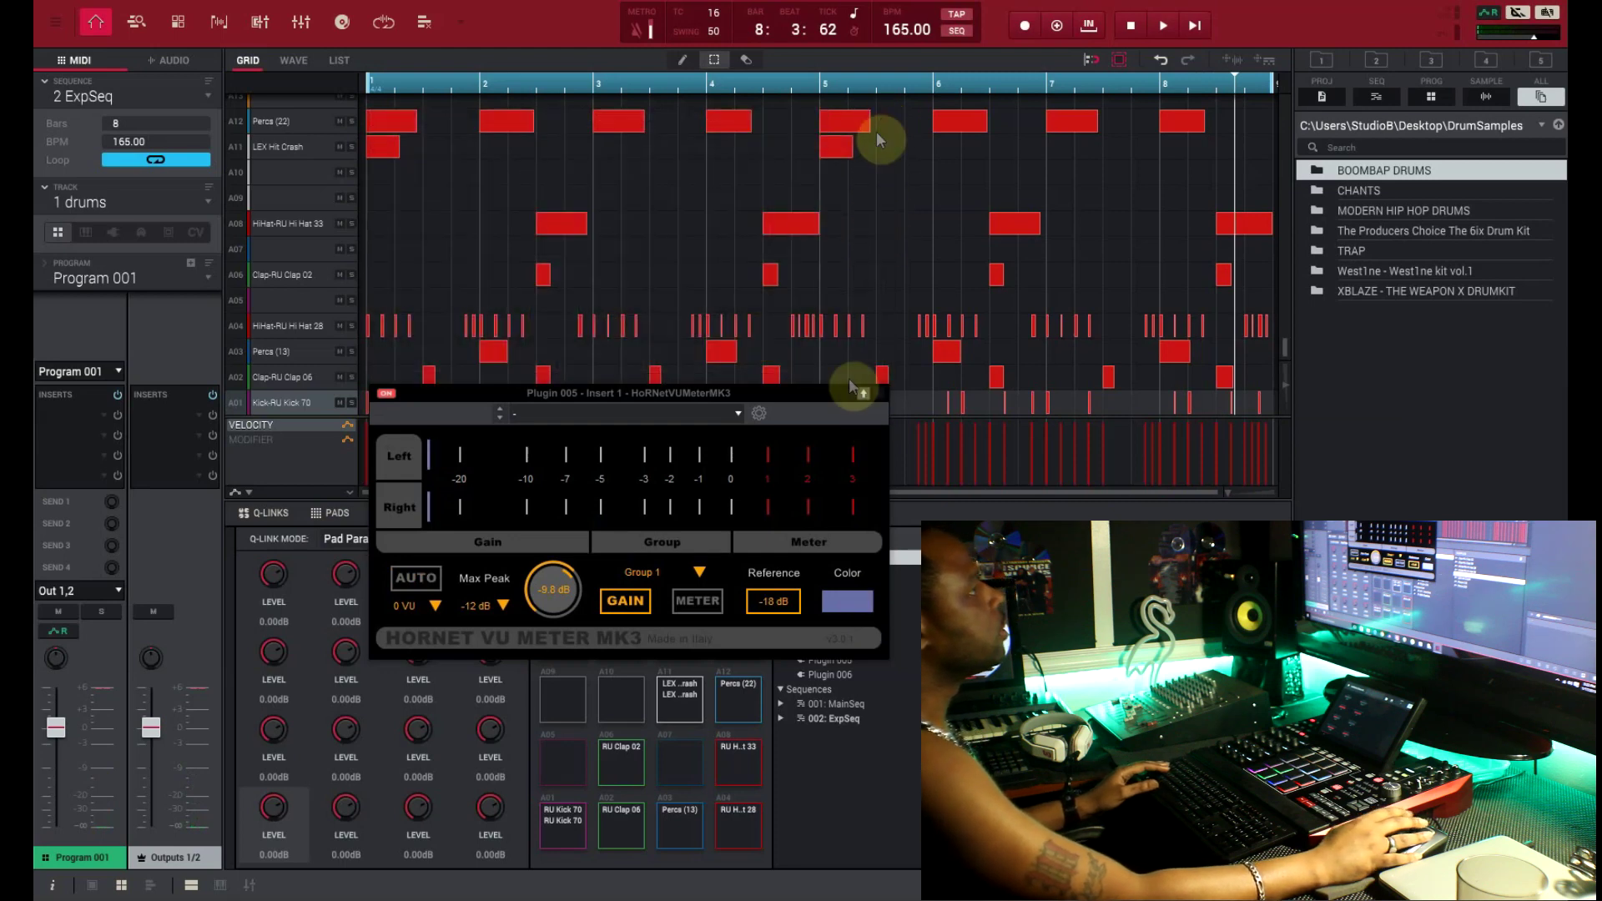
left_click(878, 393)
left_click(53, 30)
mouse_move(61, 47)
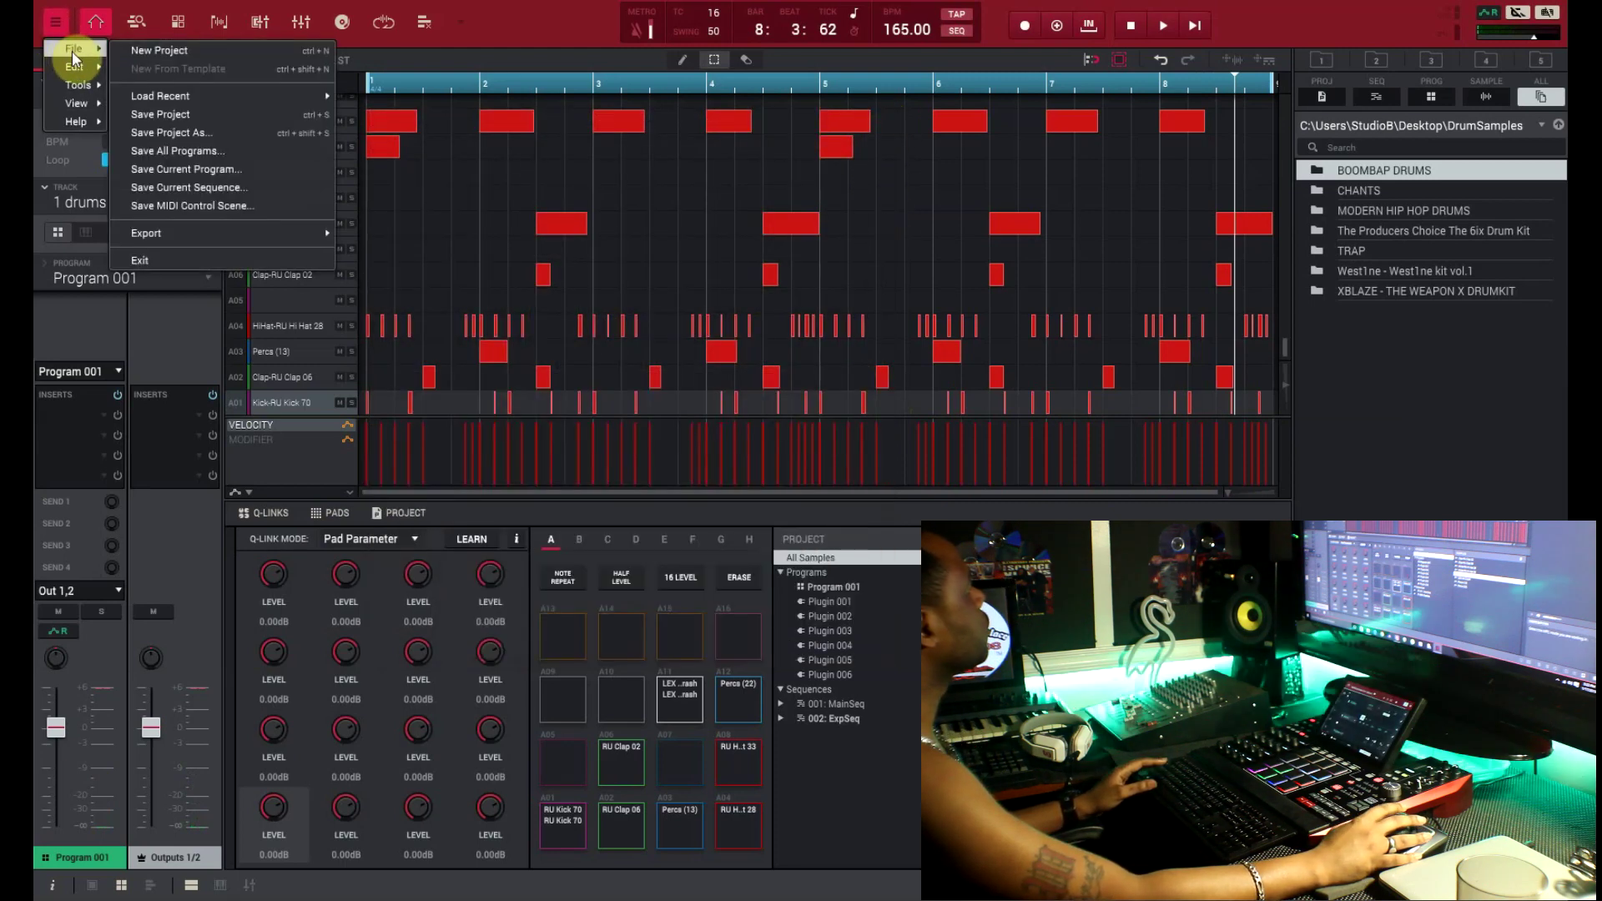
mouse_move(227, 231)
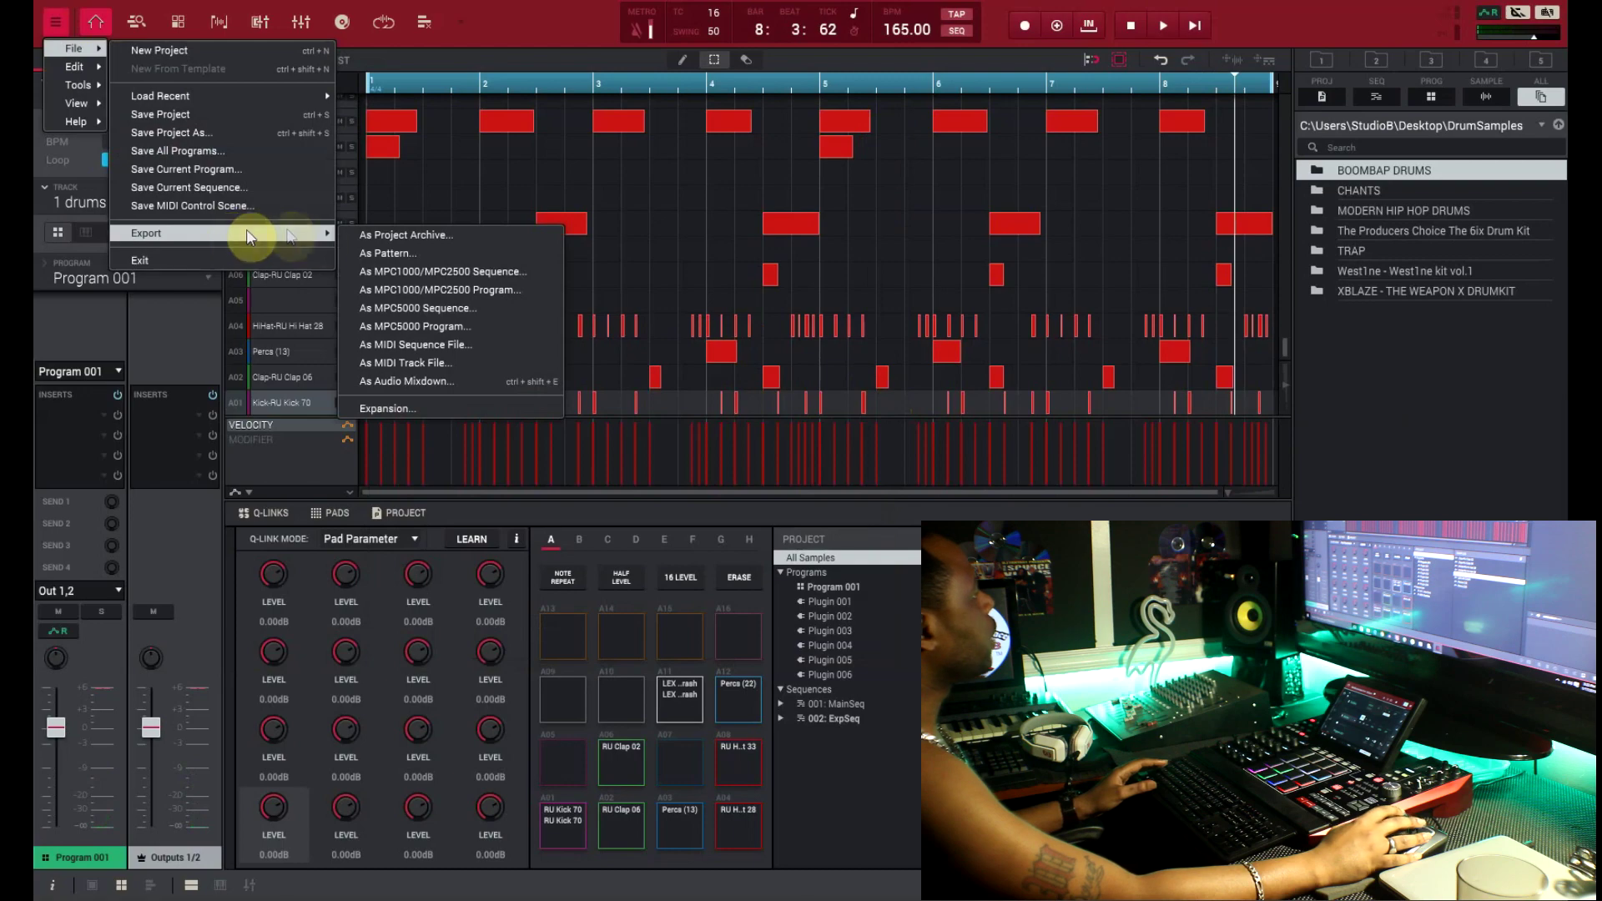
left_click(402, 383)
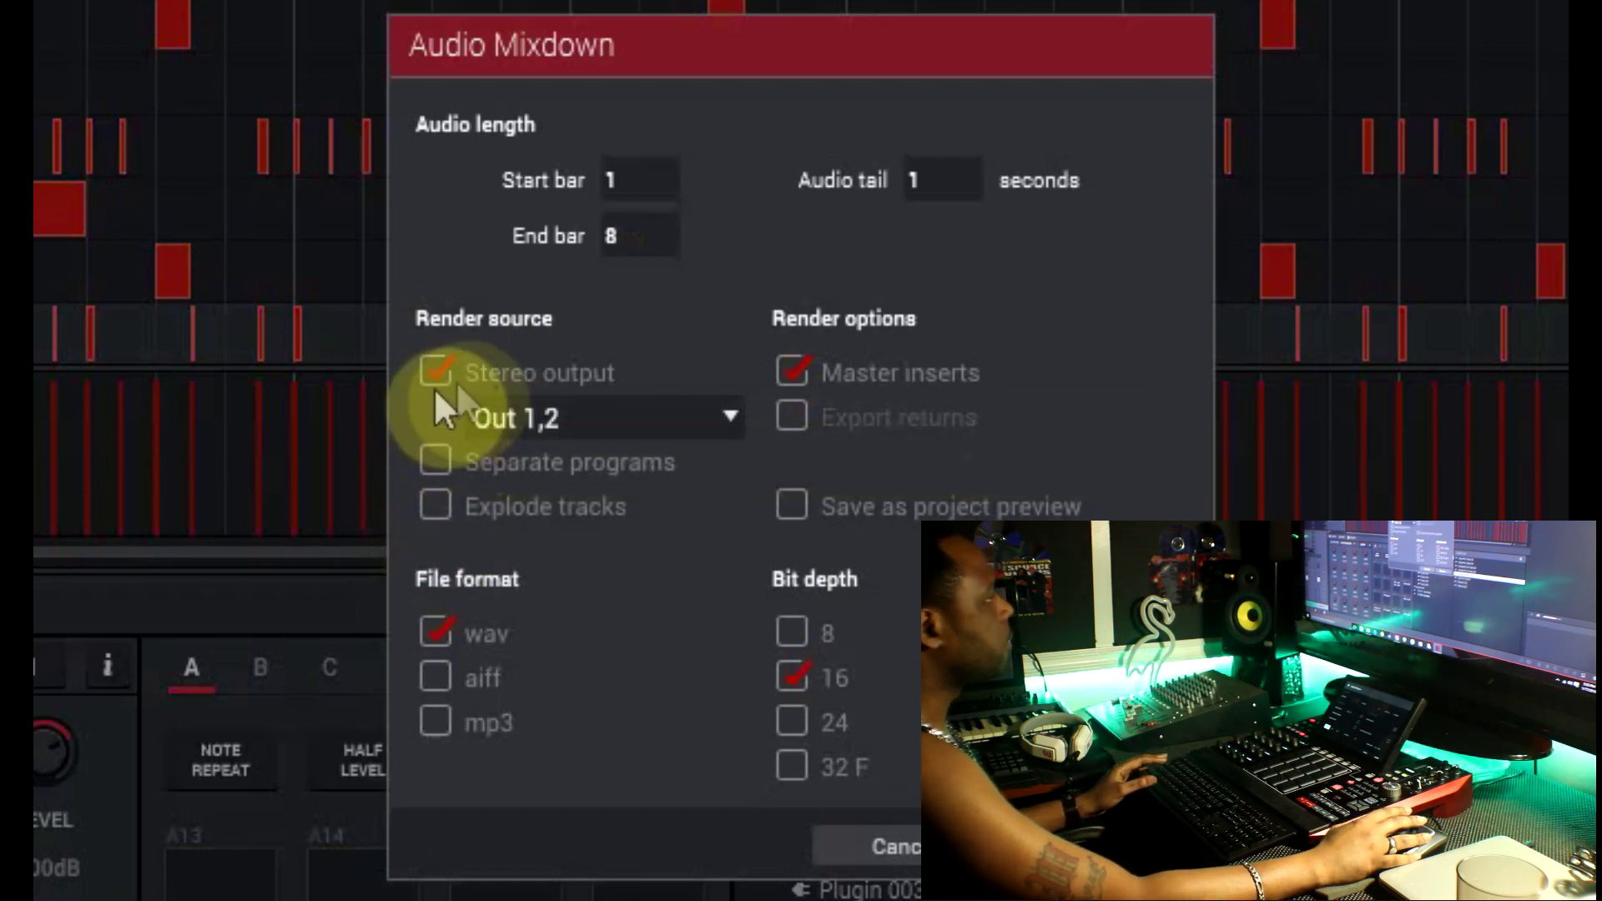
Enable Explode tracks and 24-bit for bars 1–8, then confirm to reach the save browser.
left_click(432, 506)
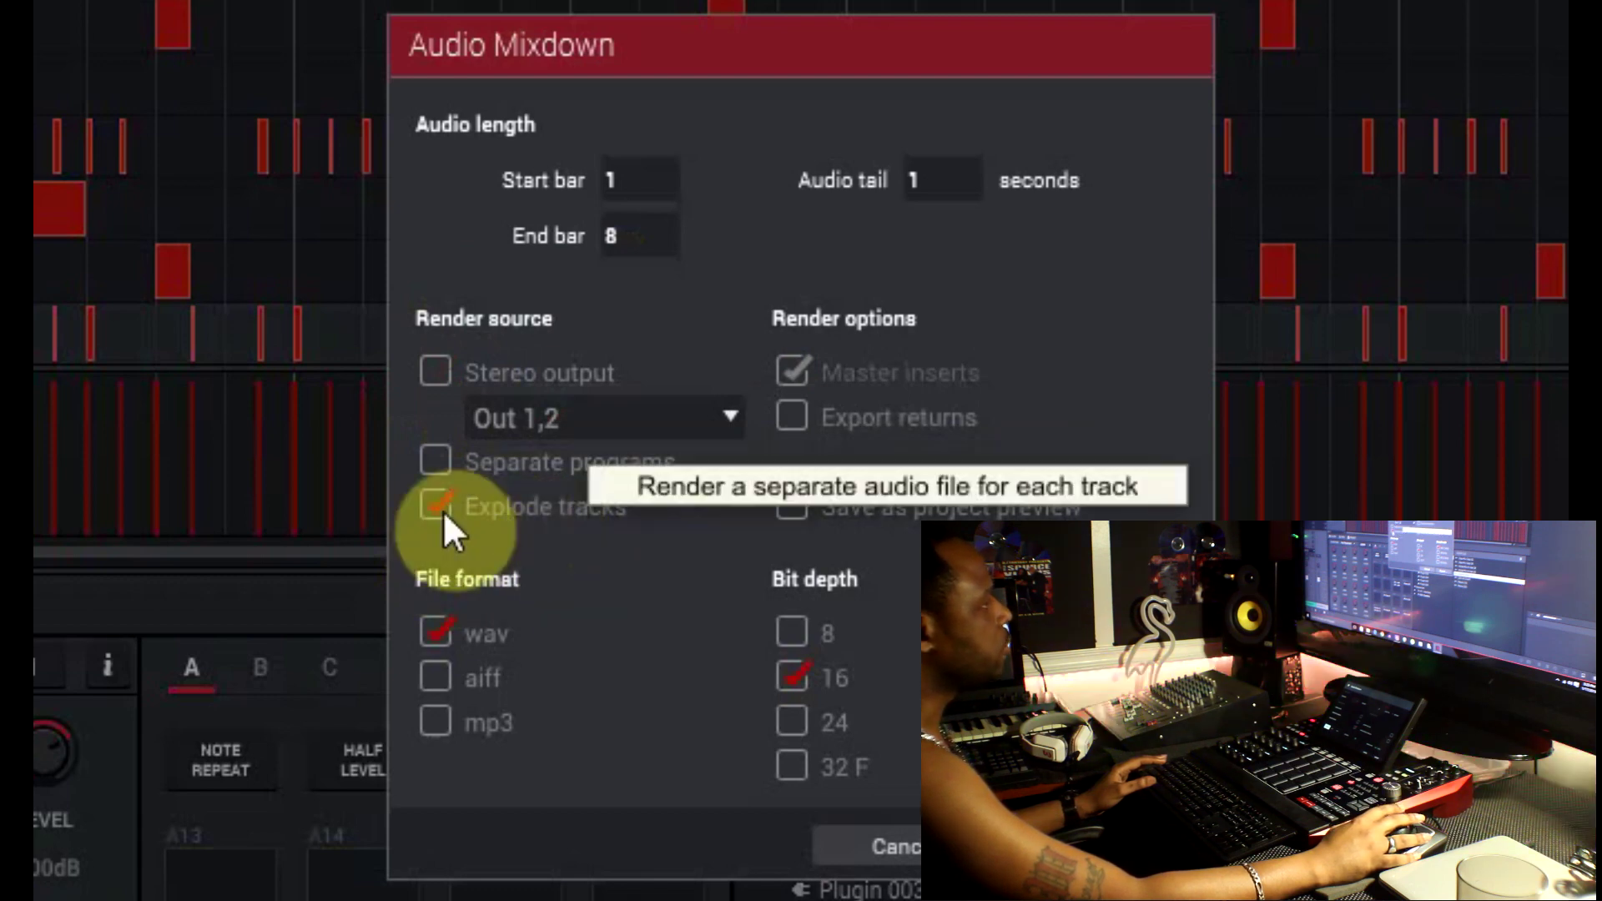
left_click(789, 723)
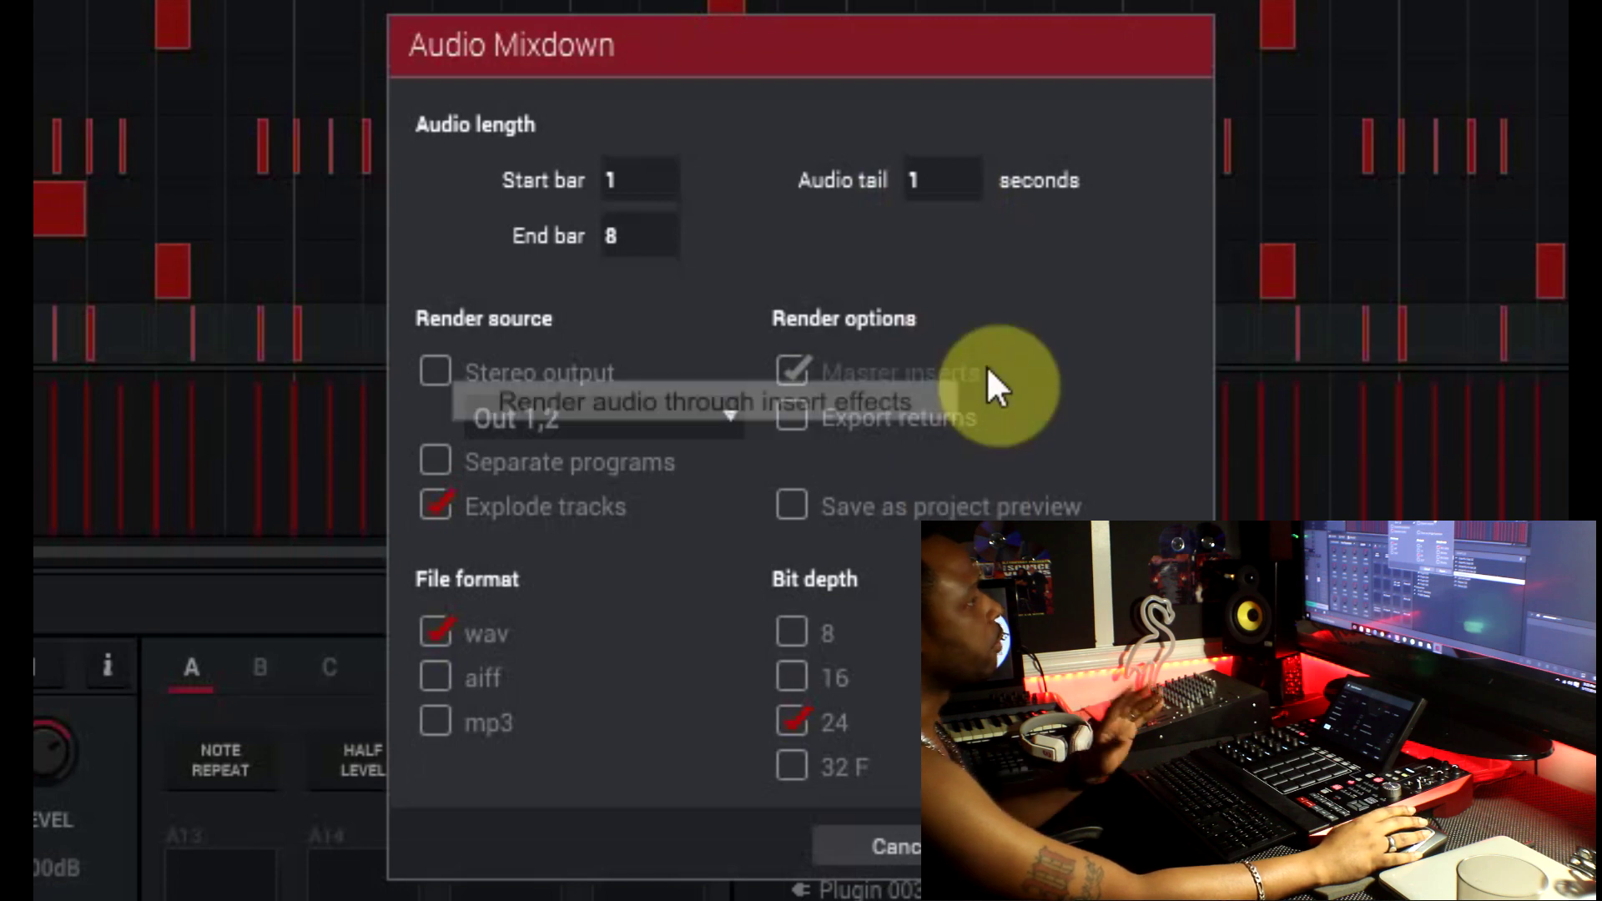
key("Return")
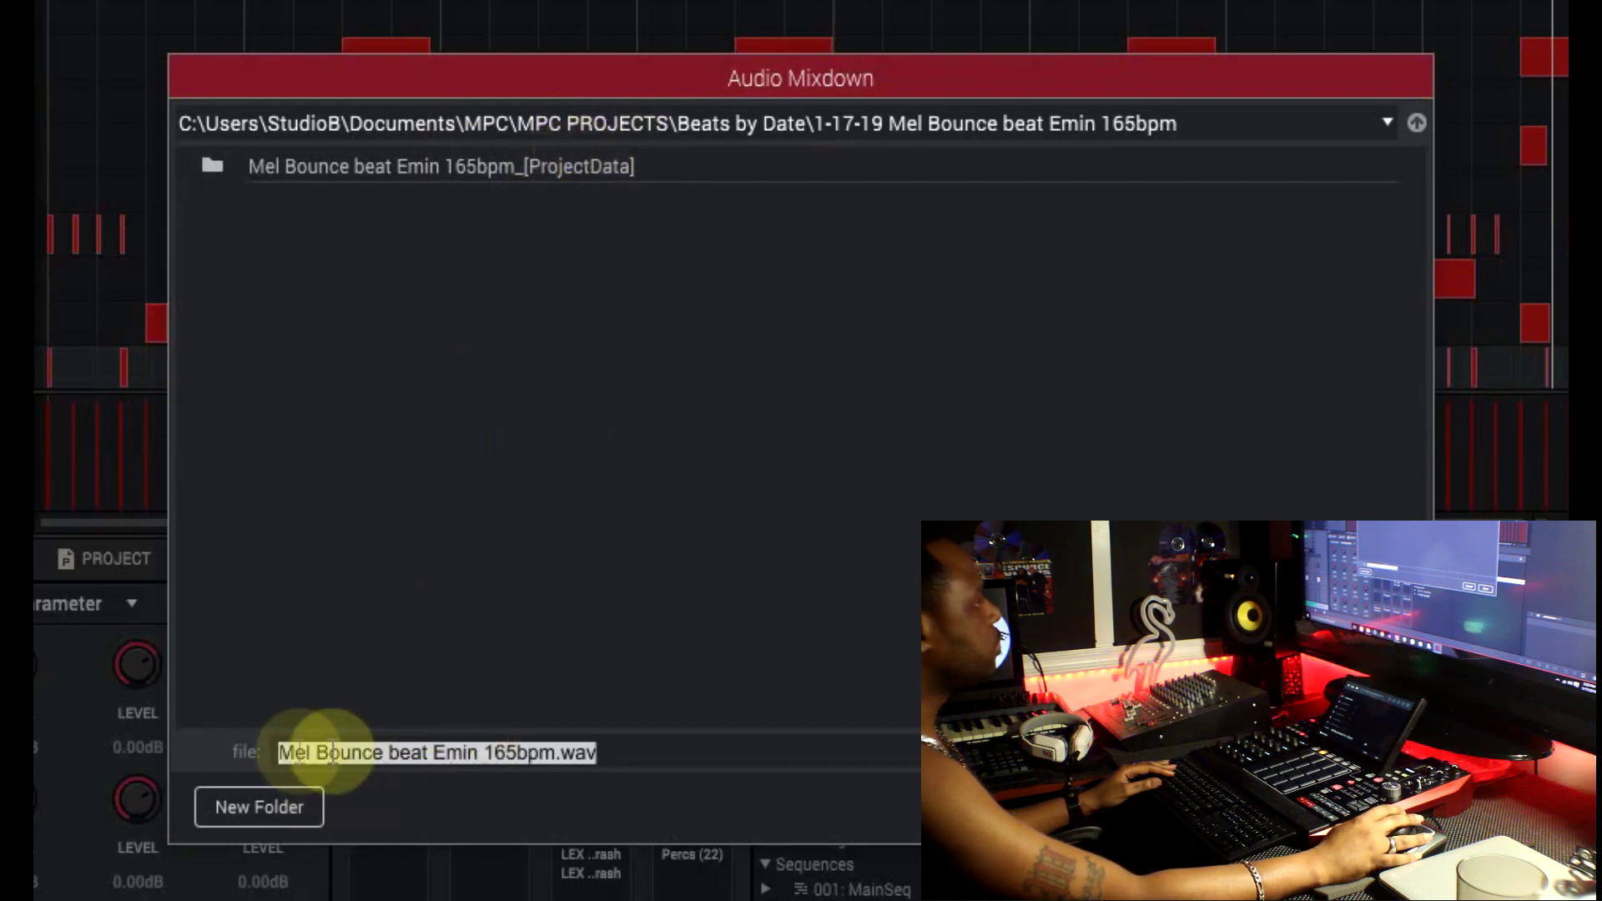
Copy the project name 'Mel Bounce beat Emin 165bpm' from the file name field.
left_click_drag(280, 753, 536, 751)
right_click(538, 748)
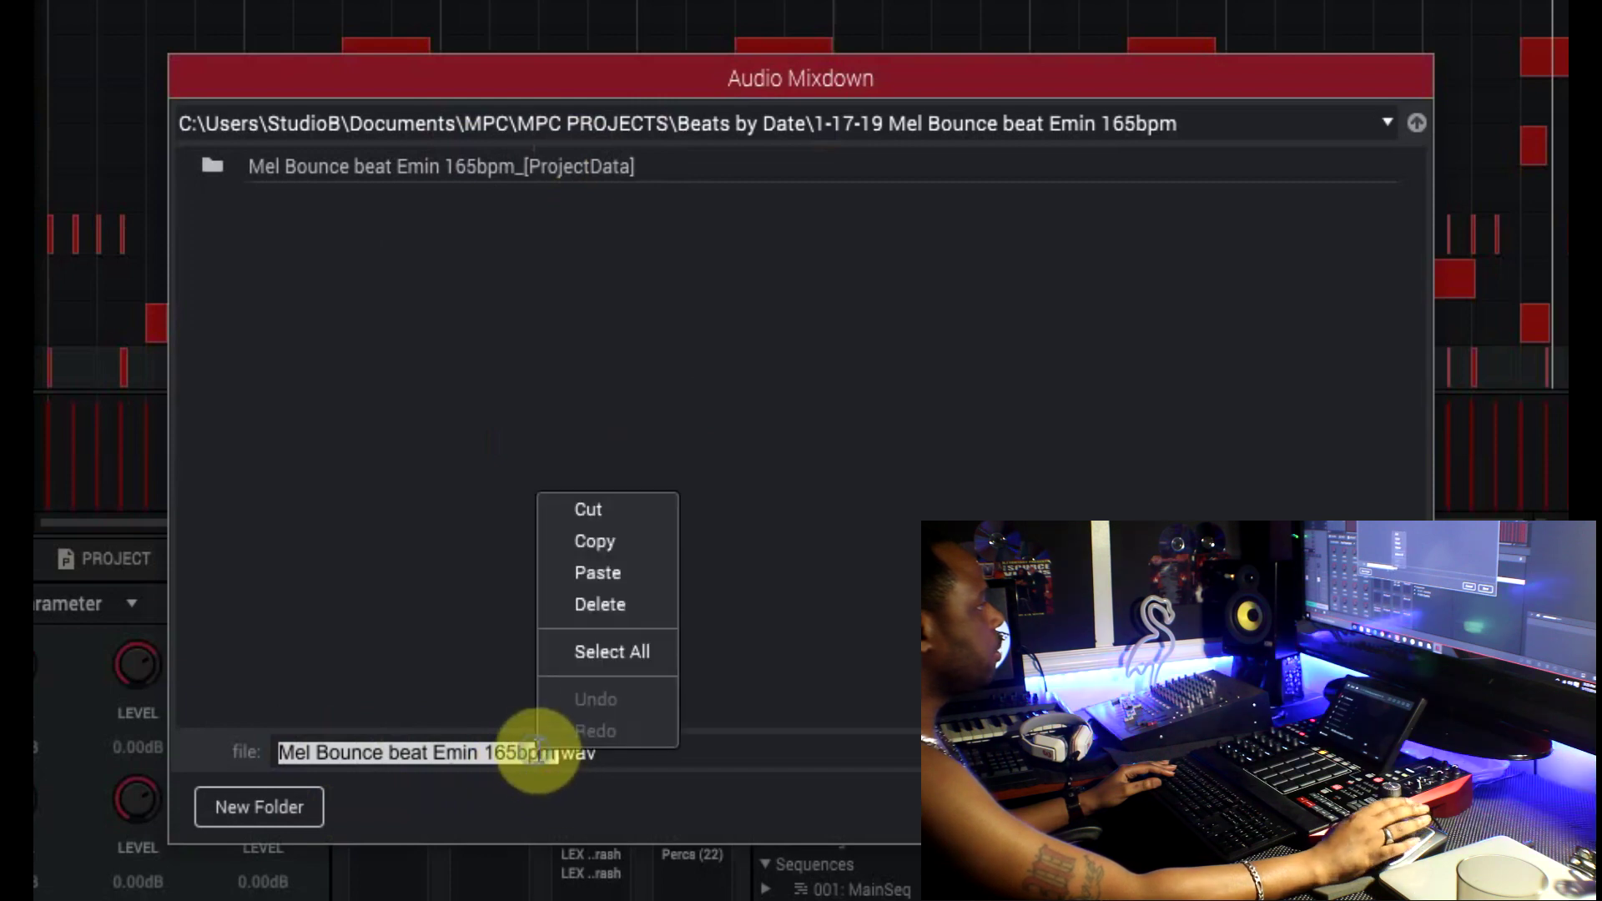
left_click(594, 542)
Create the folder 'STEMS Mel Bounce beat Emin 165bpm' and export the stems into it.
left_click(252, 808)
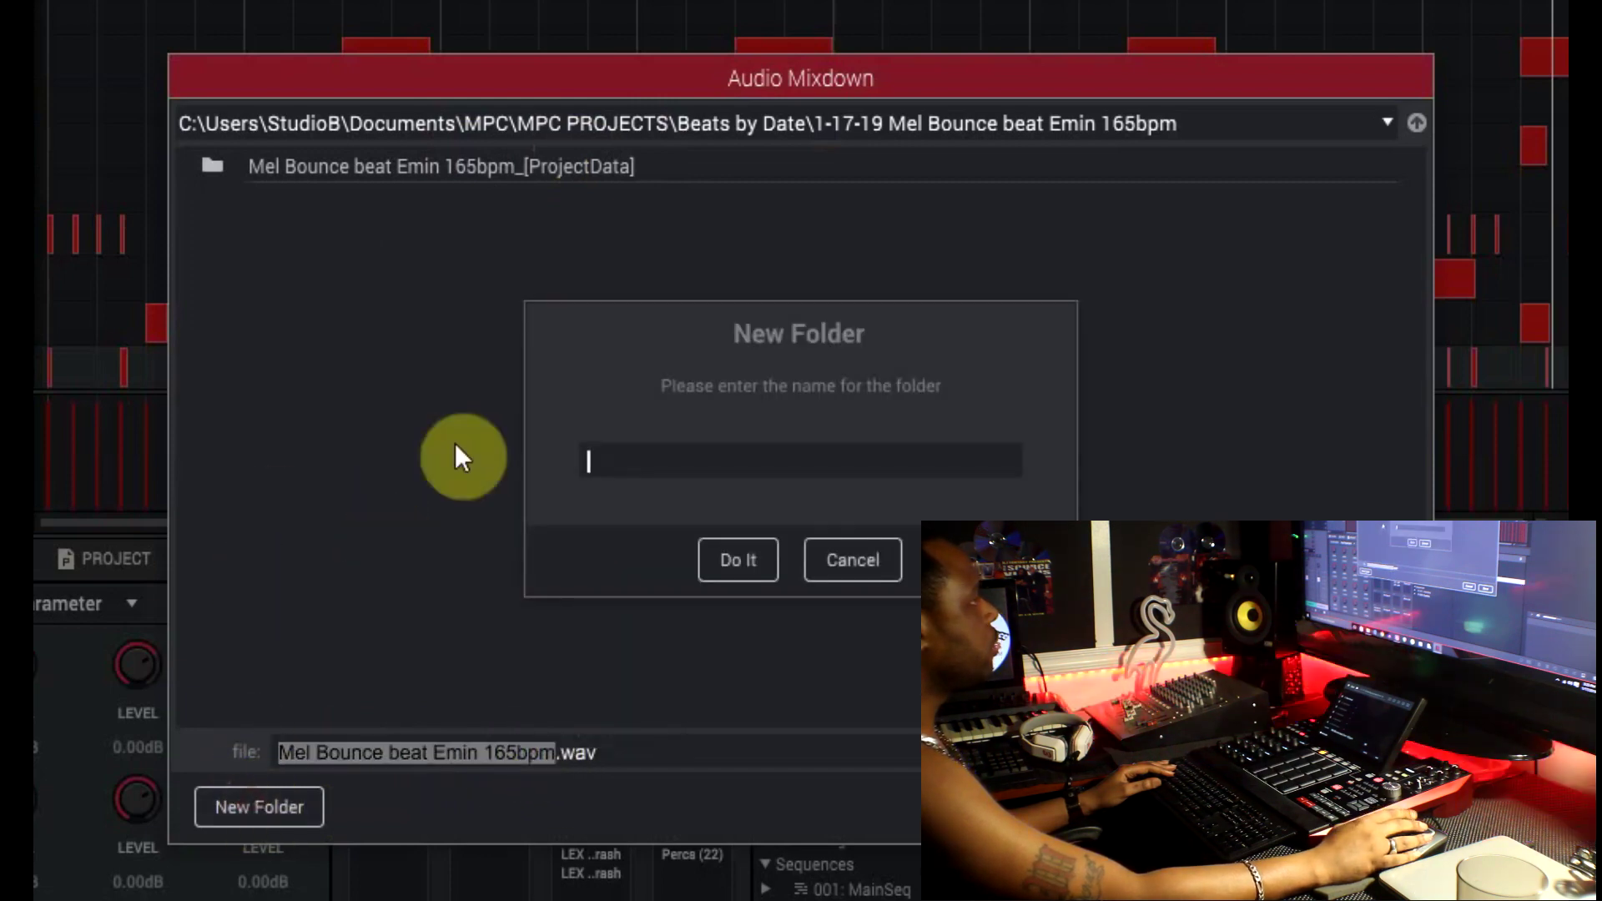
type("STEMS")
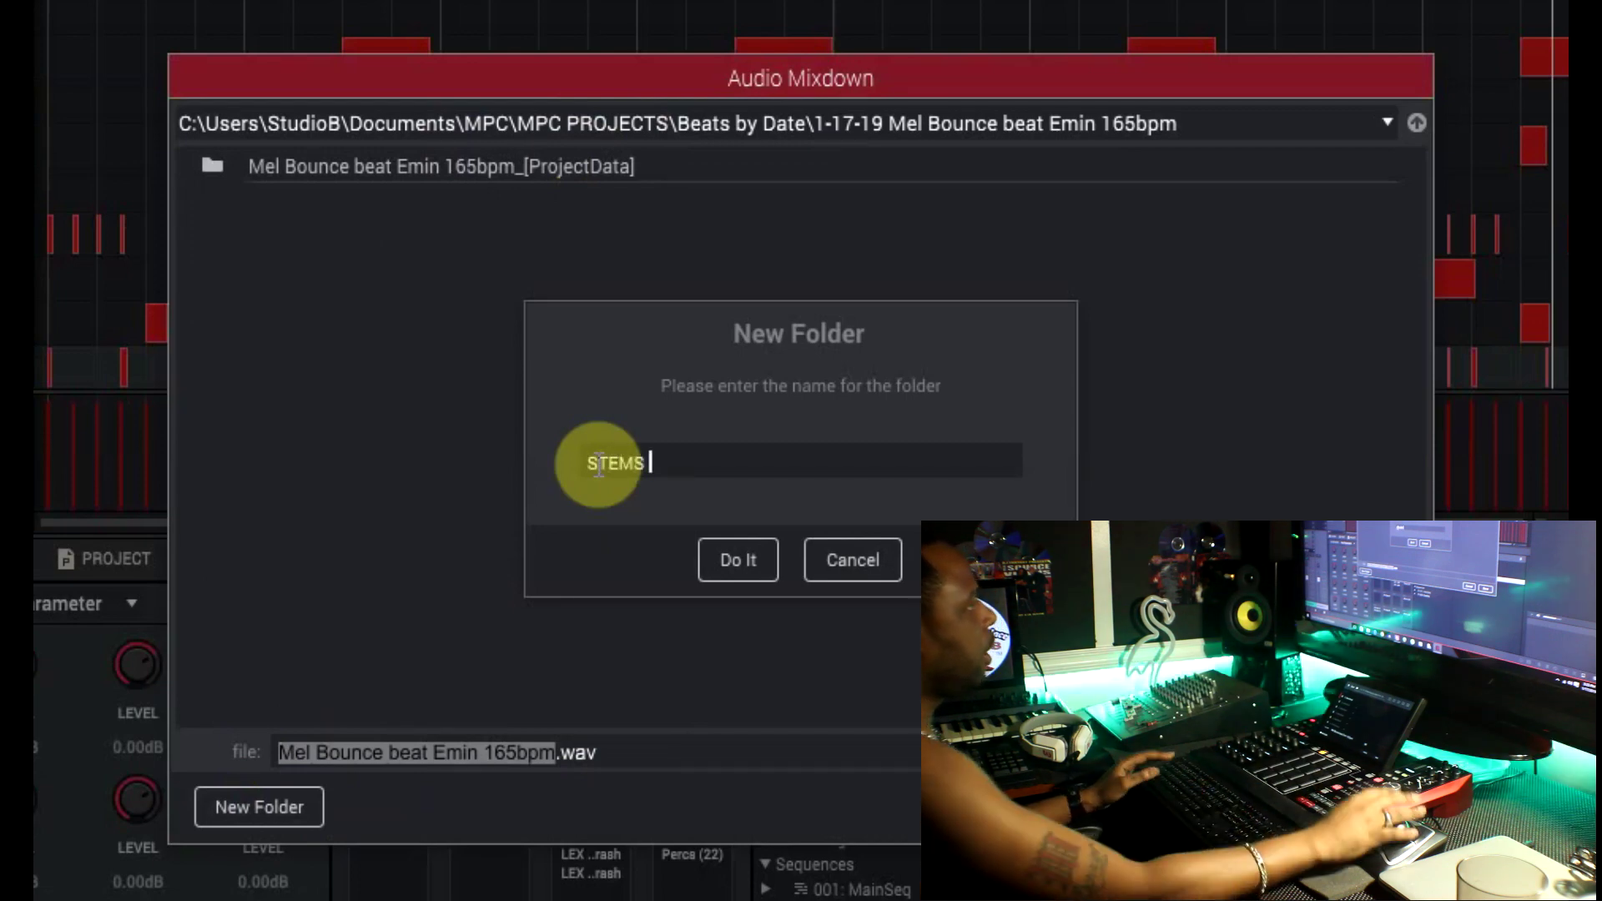
right_click(729, 455)
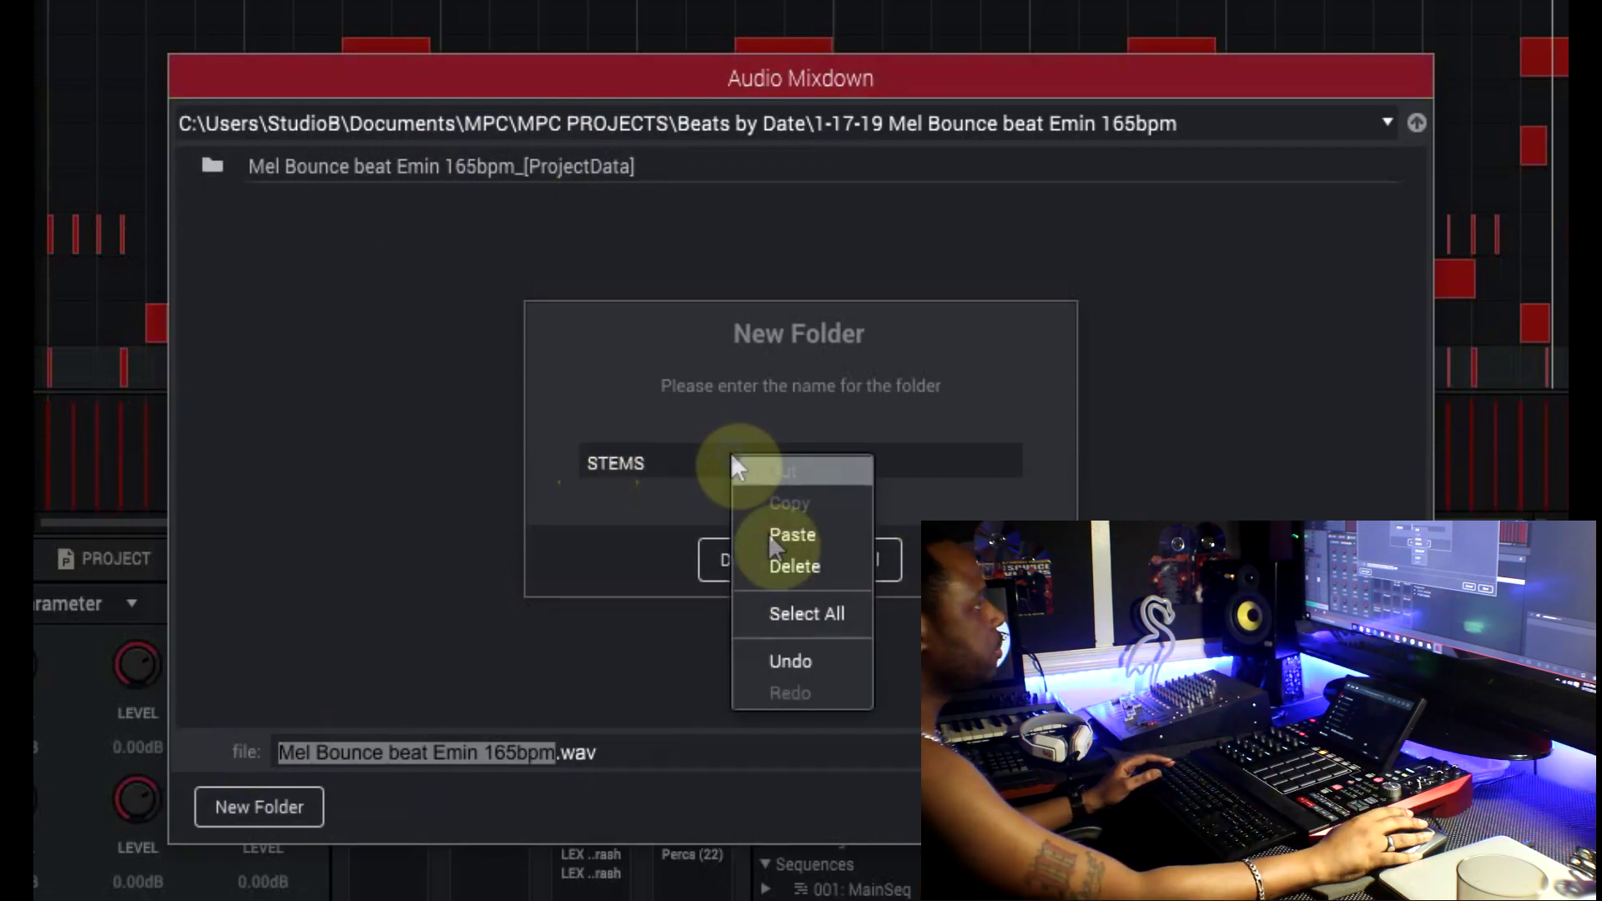
left_click(793, 534)
left_click(741, 562)
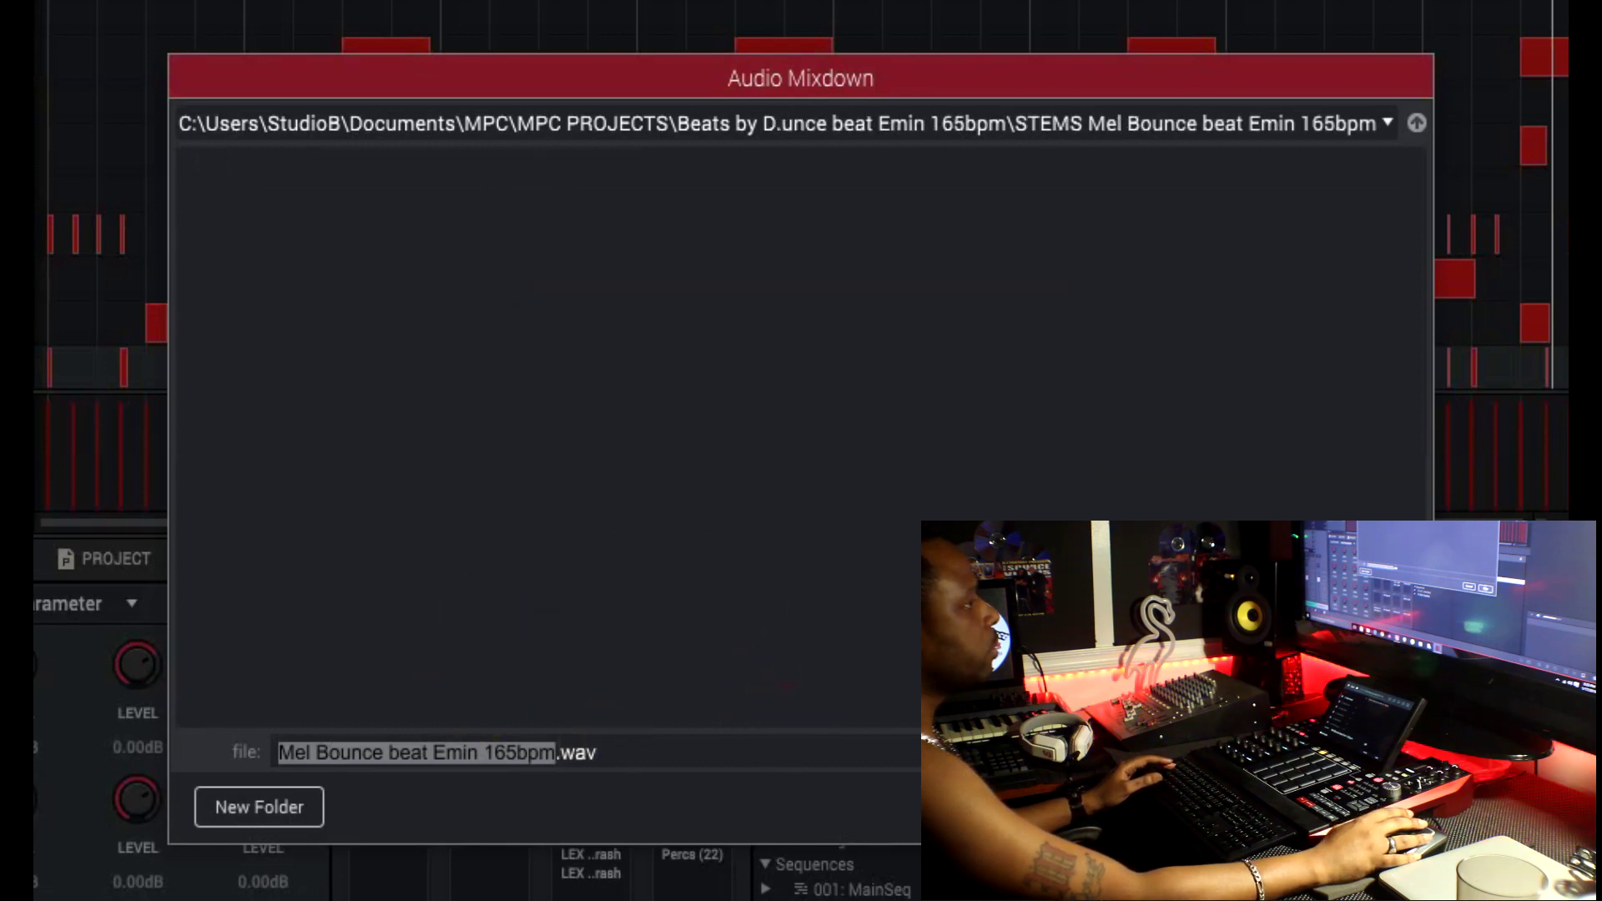
key("Return")
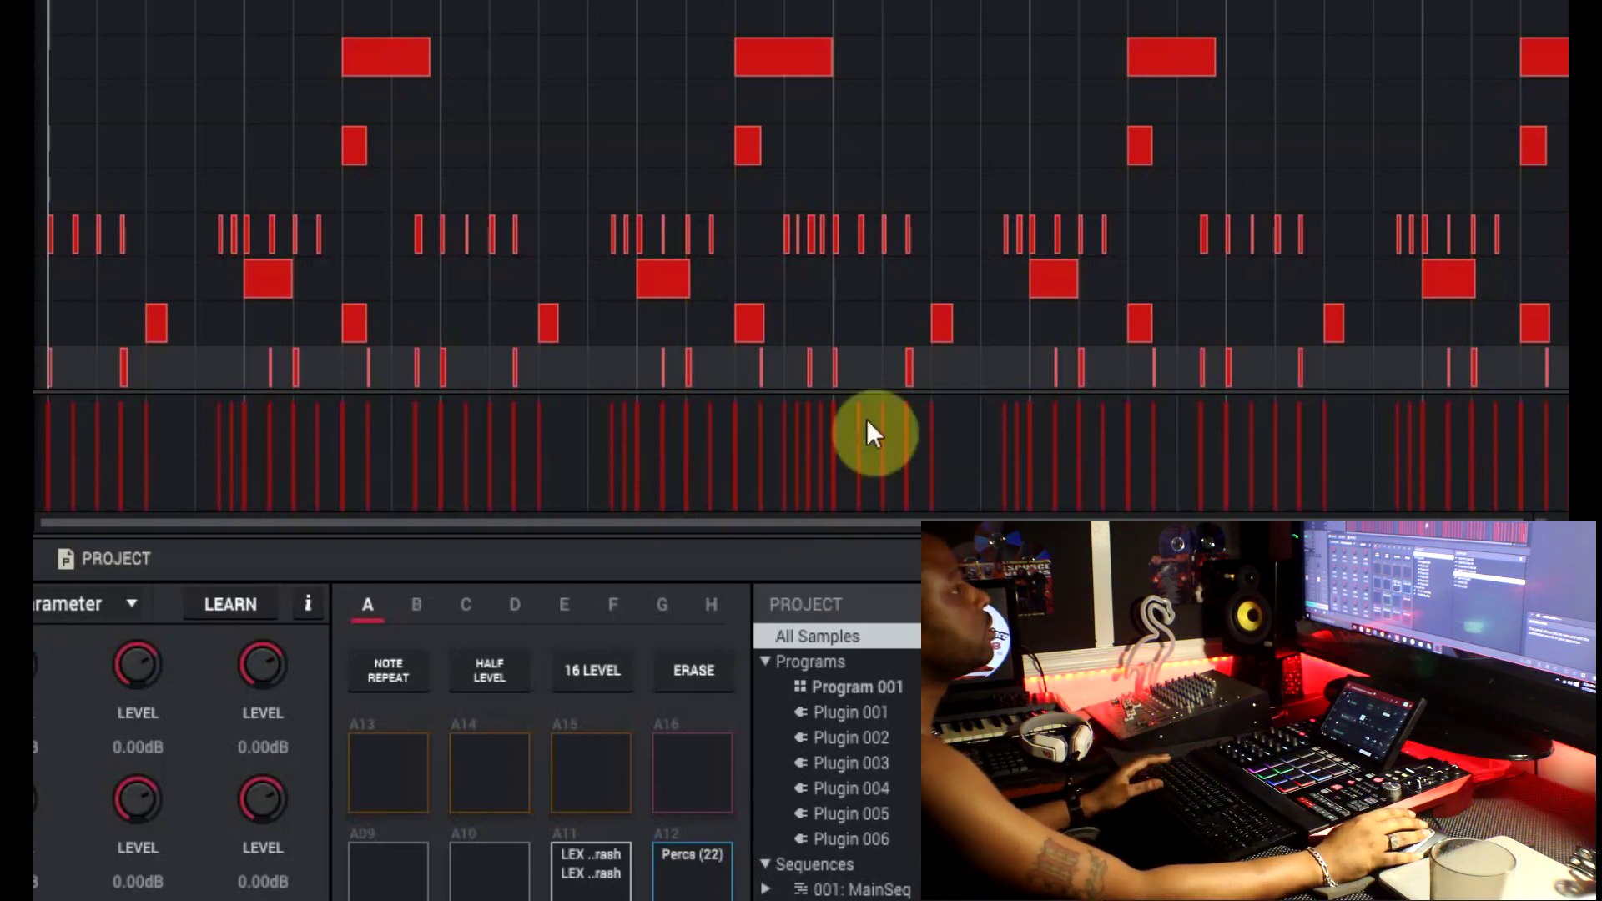
Quit MPC Software with Alt+F4 and choose Don't Save.
key("alt+F4")
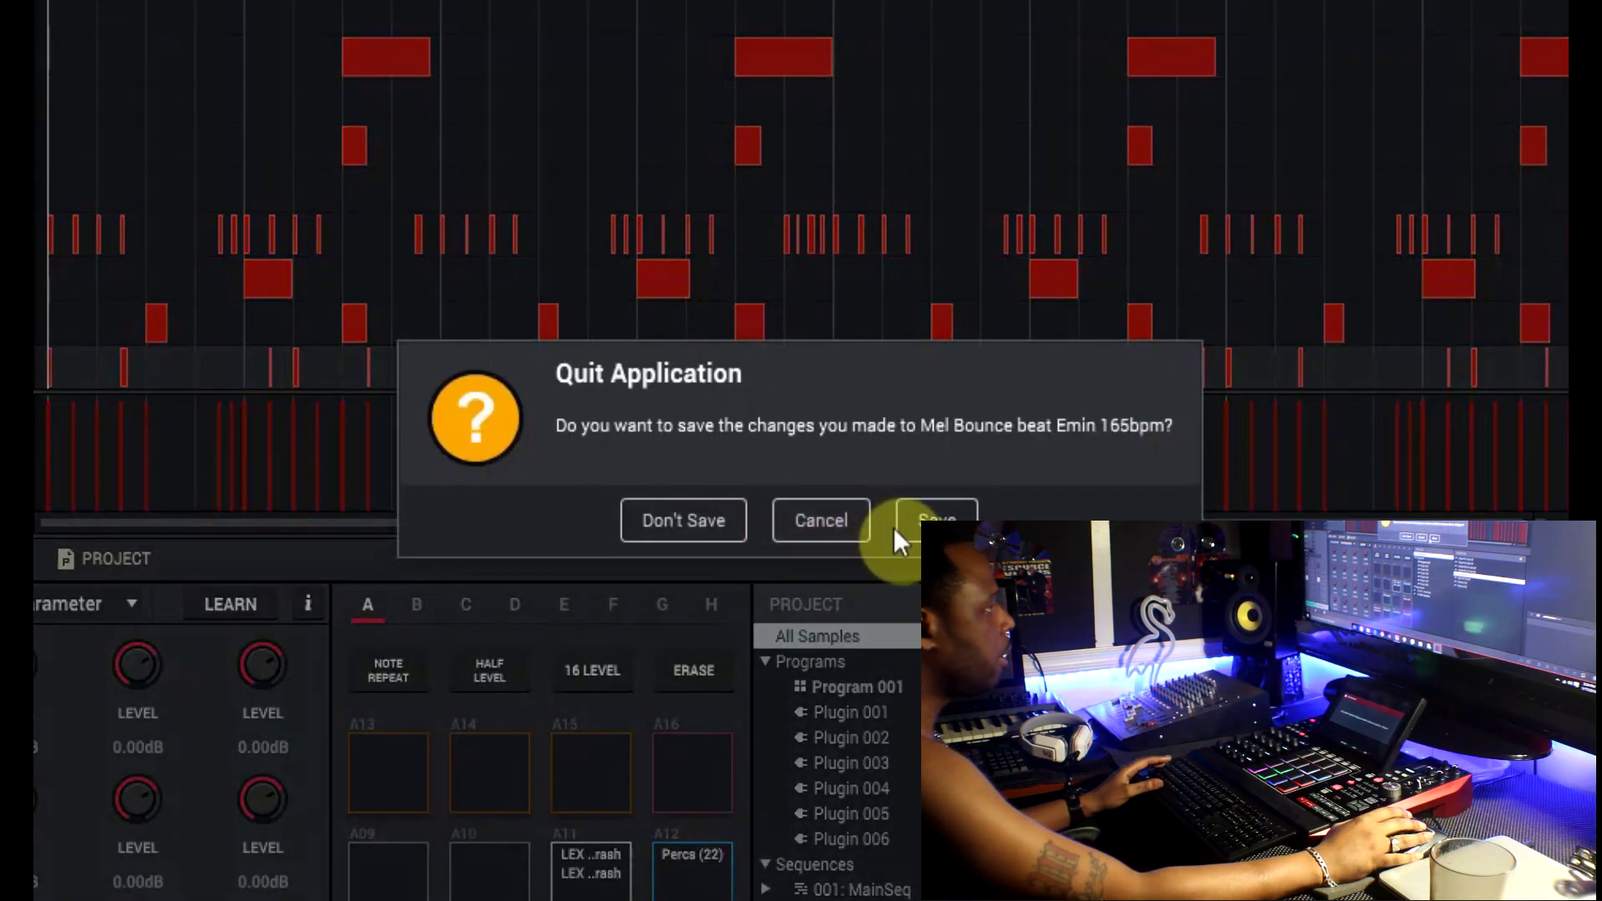
left_click(722, 524)
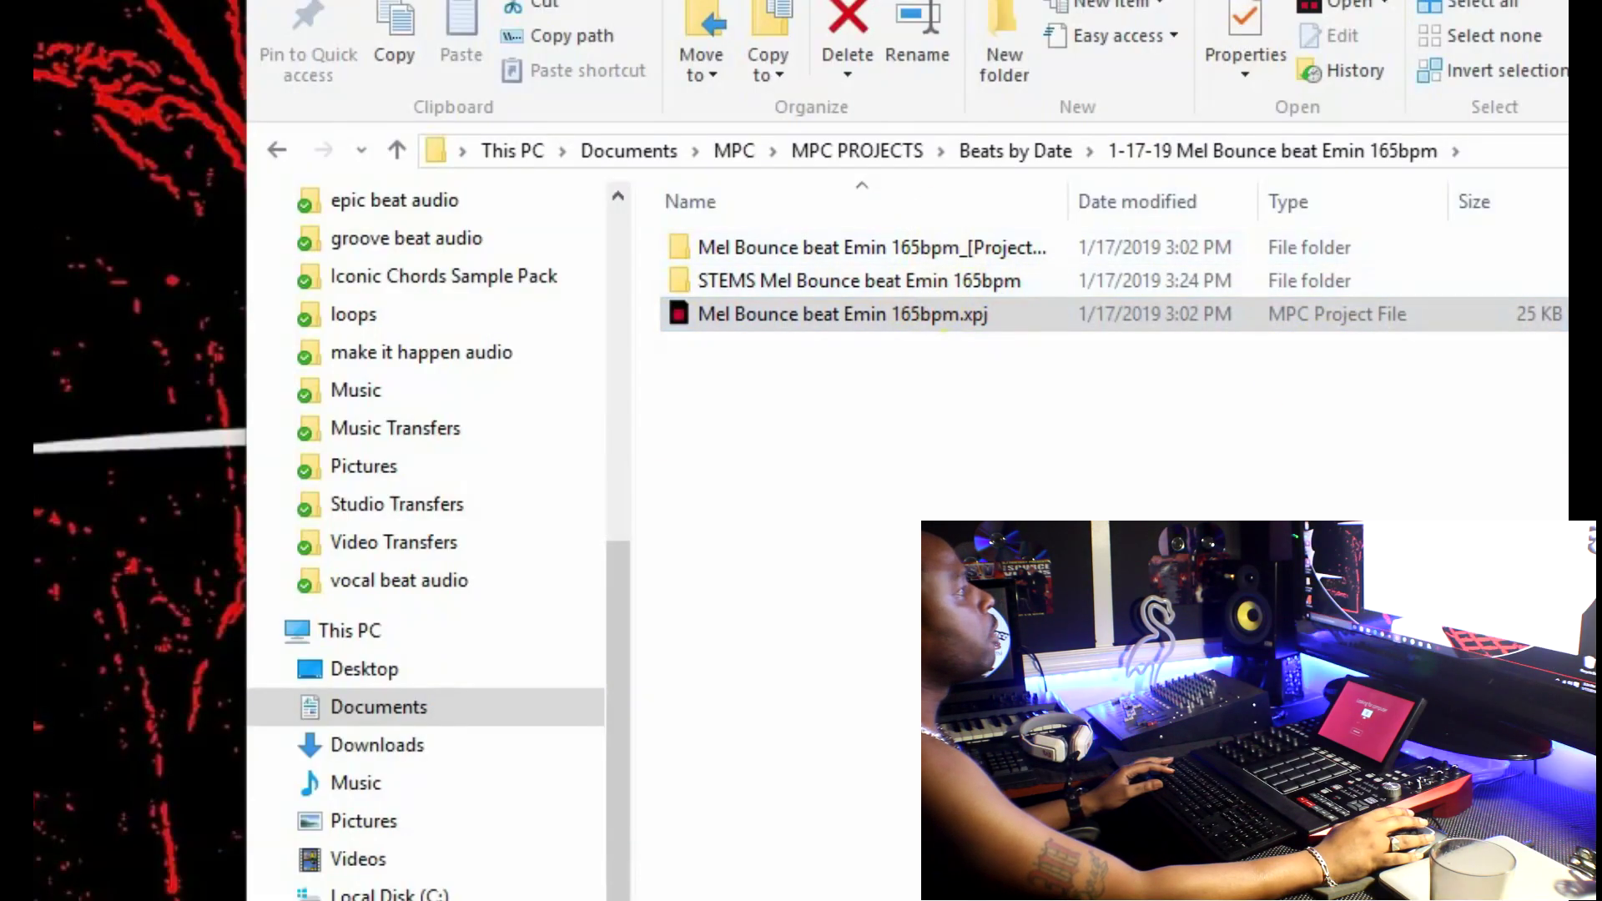
Open the STEMS folder and delete the Audio 001 and drums stem WAVs.
left_click(788, 283, "ctrl")
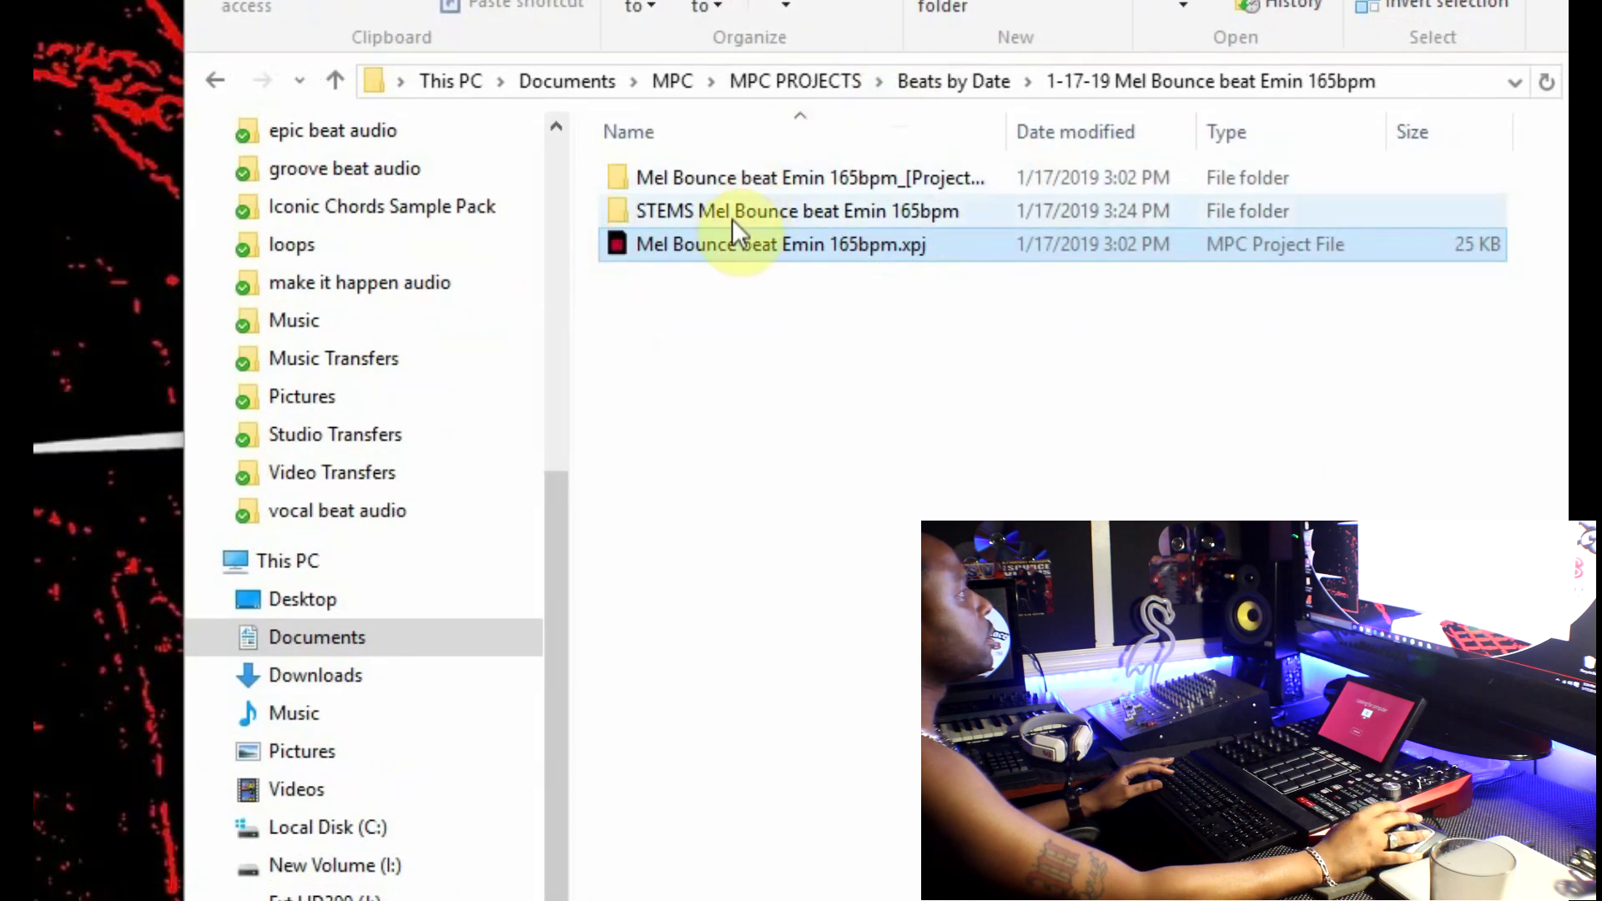
left_click(723, 209)
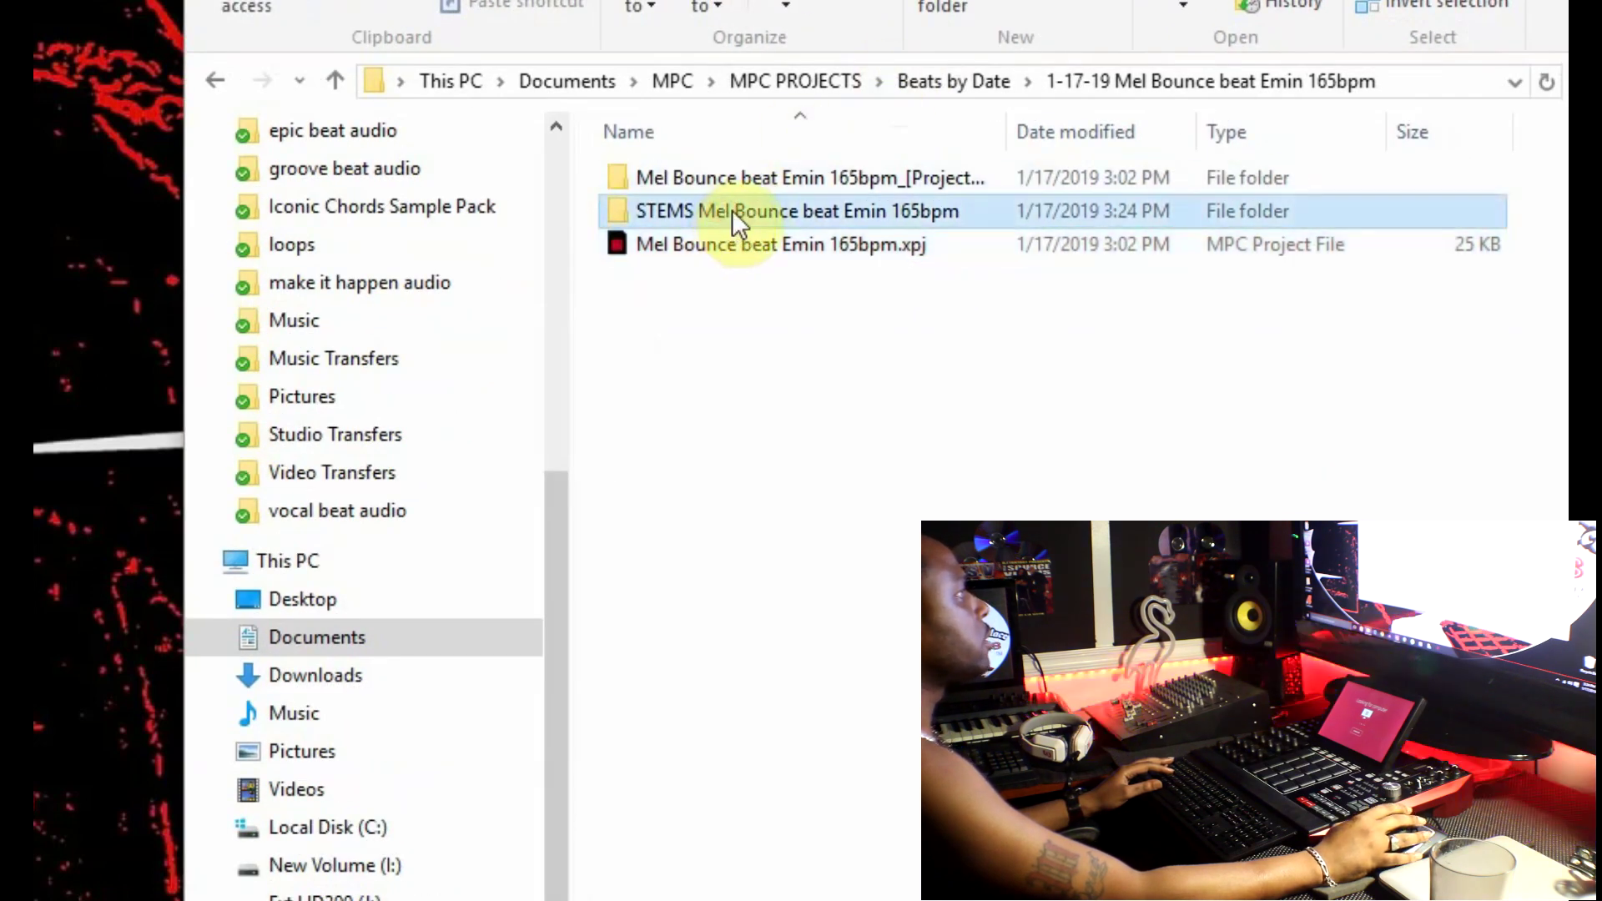
double_click(733, 209)
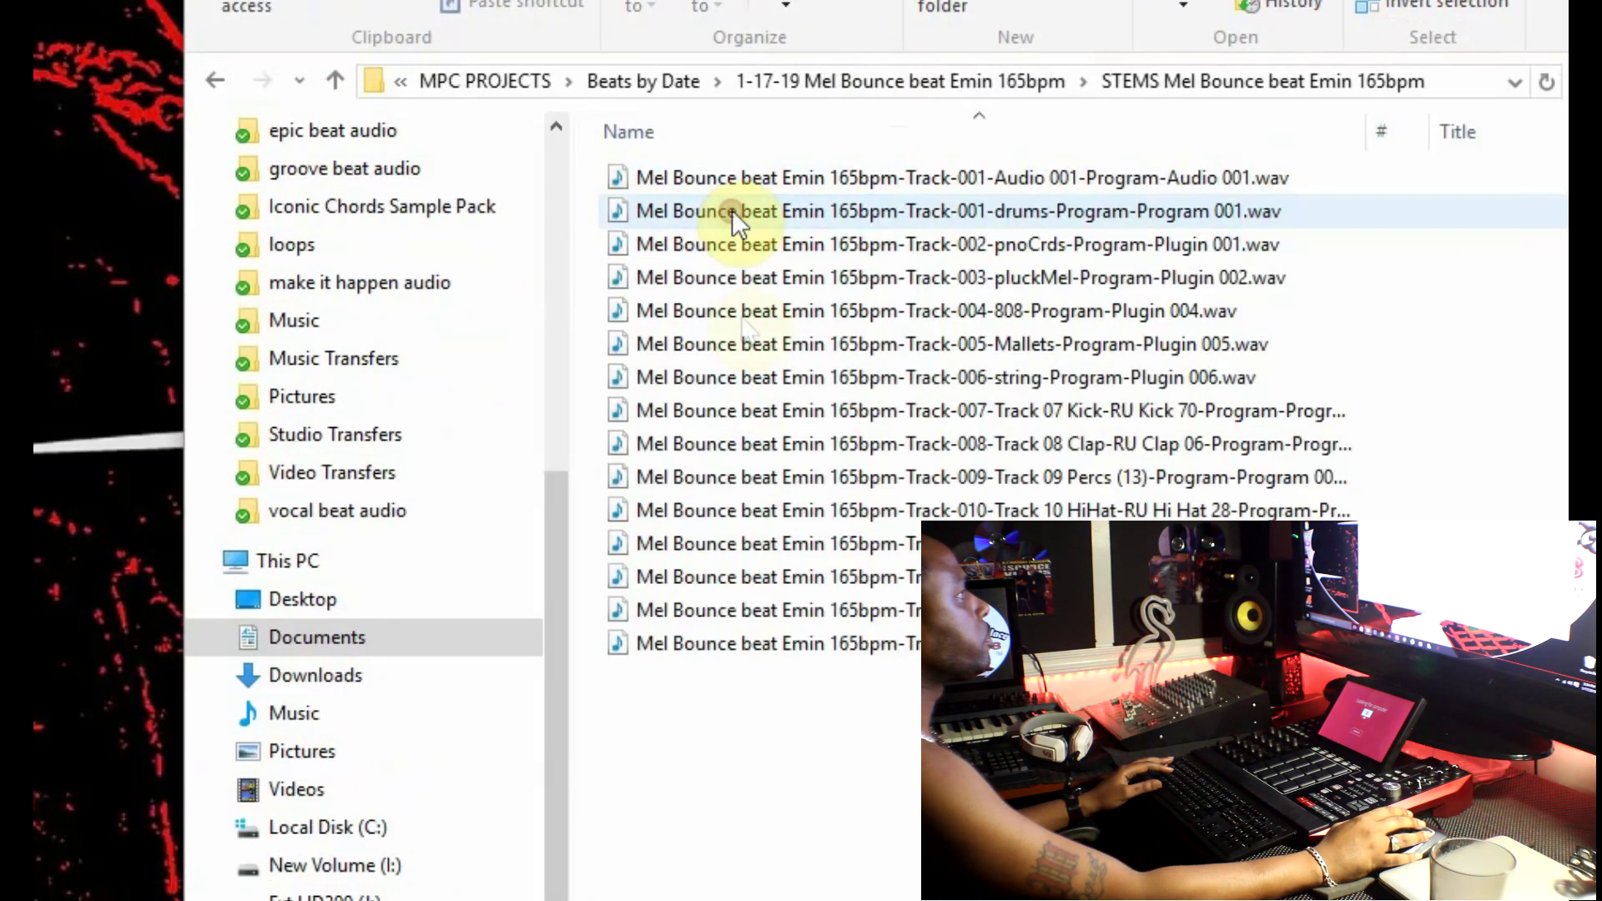
left_click(1023, 188)
left_click(1022, 213, "ctrl")
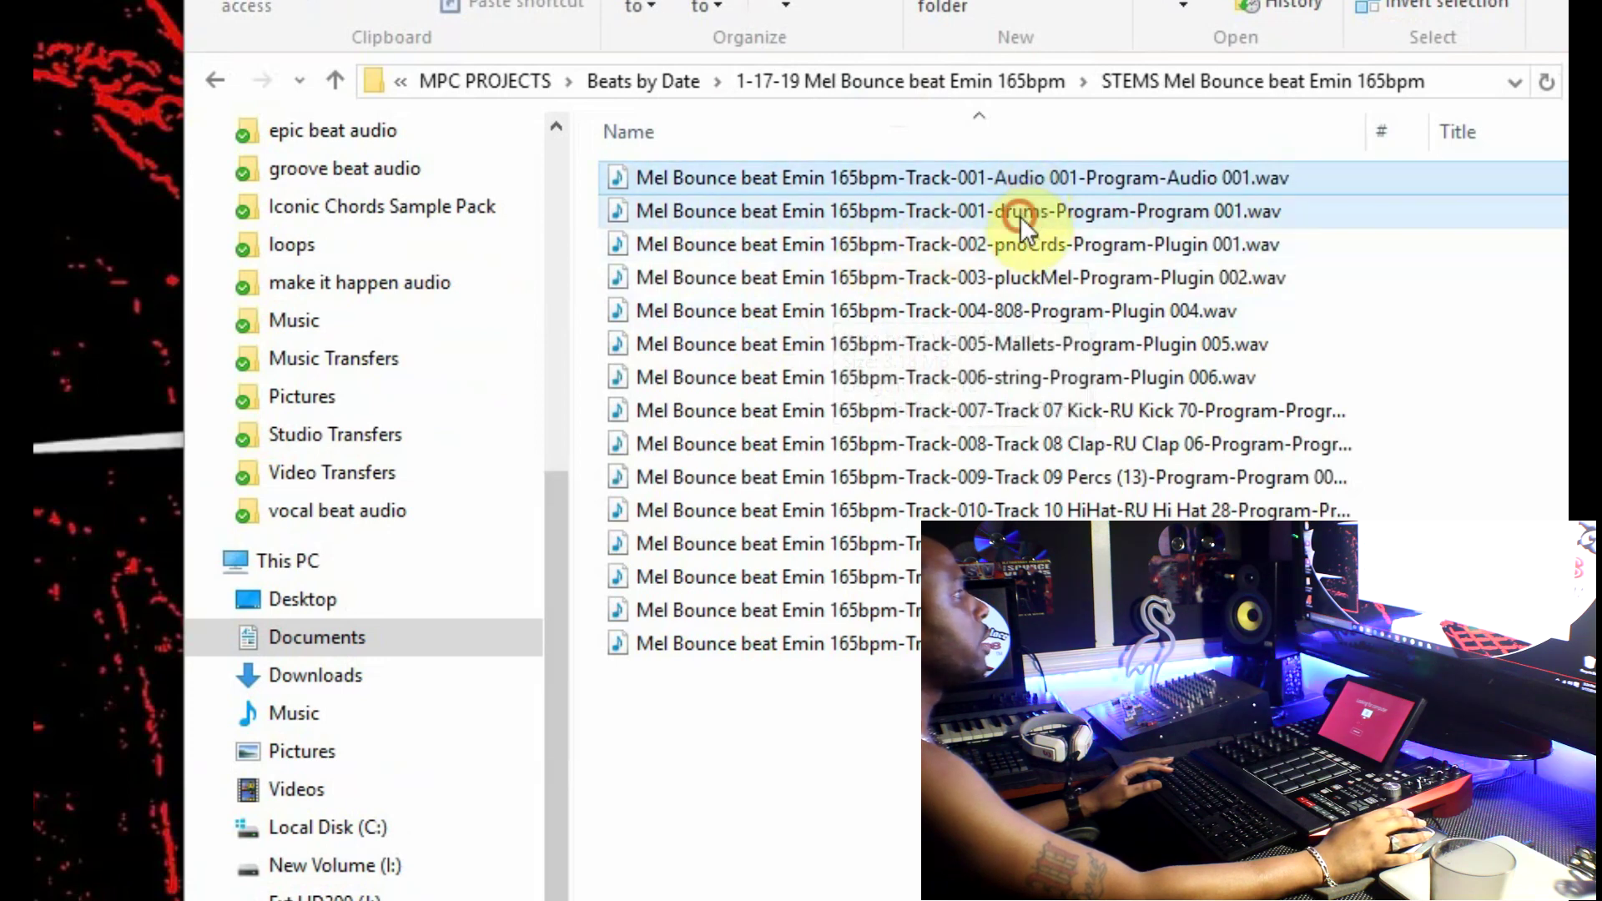
left_click(992, 177)
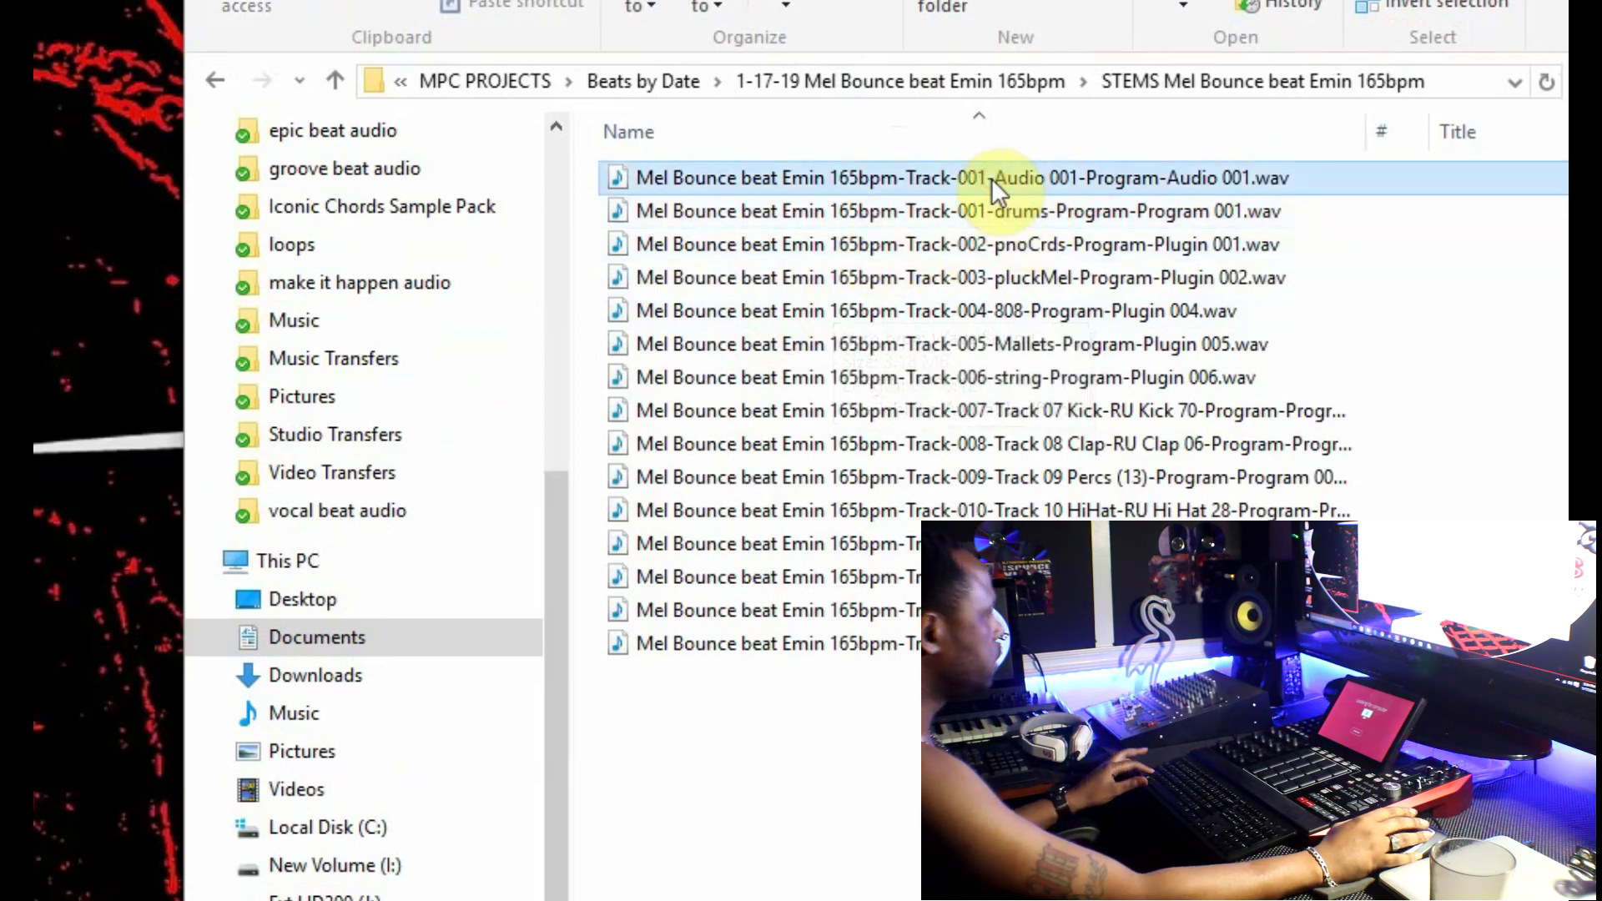
left_click(982, 206, "ctrl")
key("Delete")
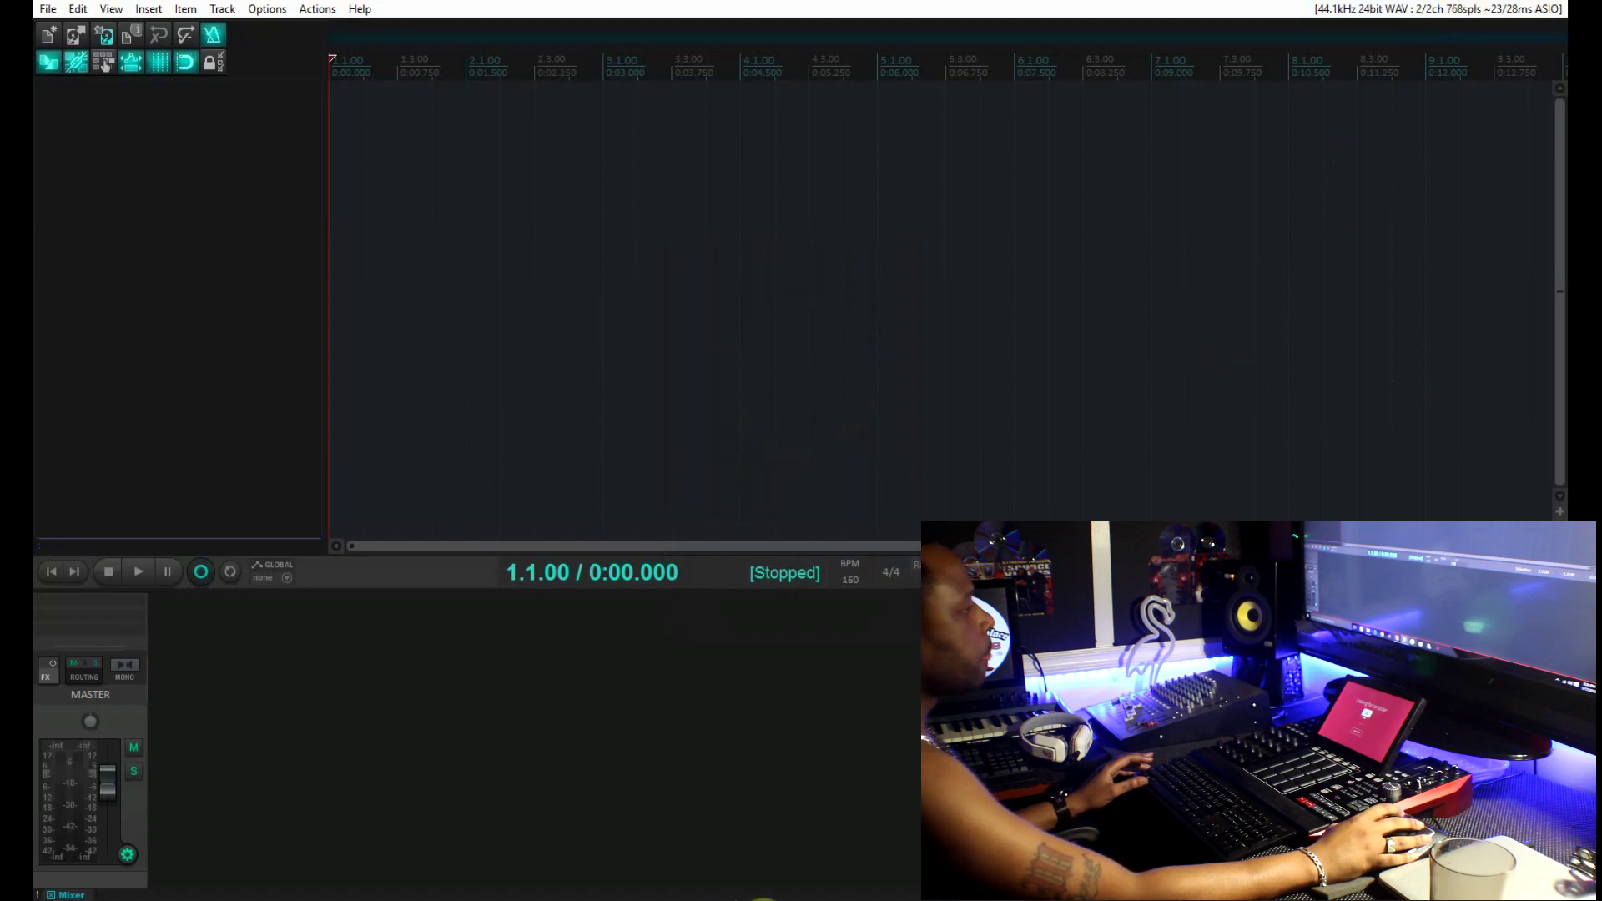
Select stem files in the STEMS folder, ending with the 808 stem selected.
key("alt+Tab")
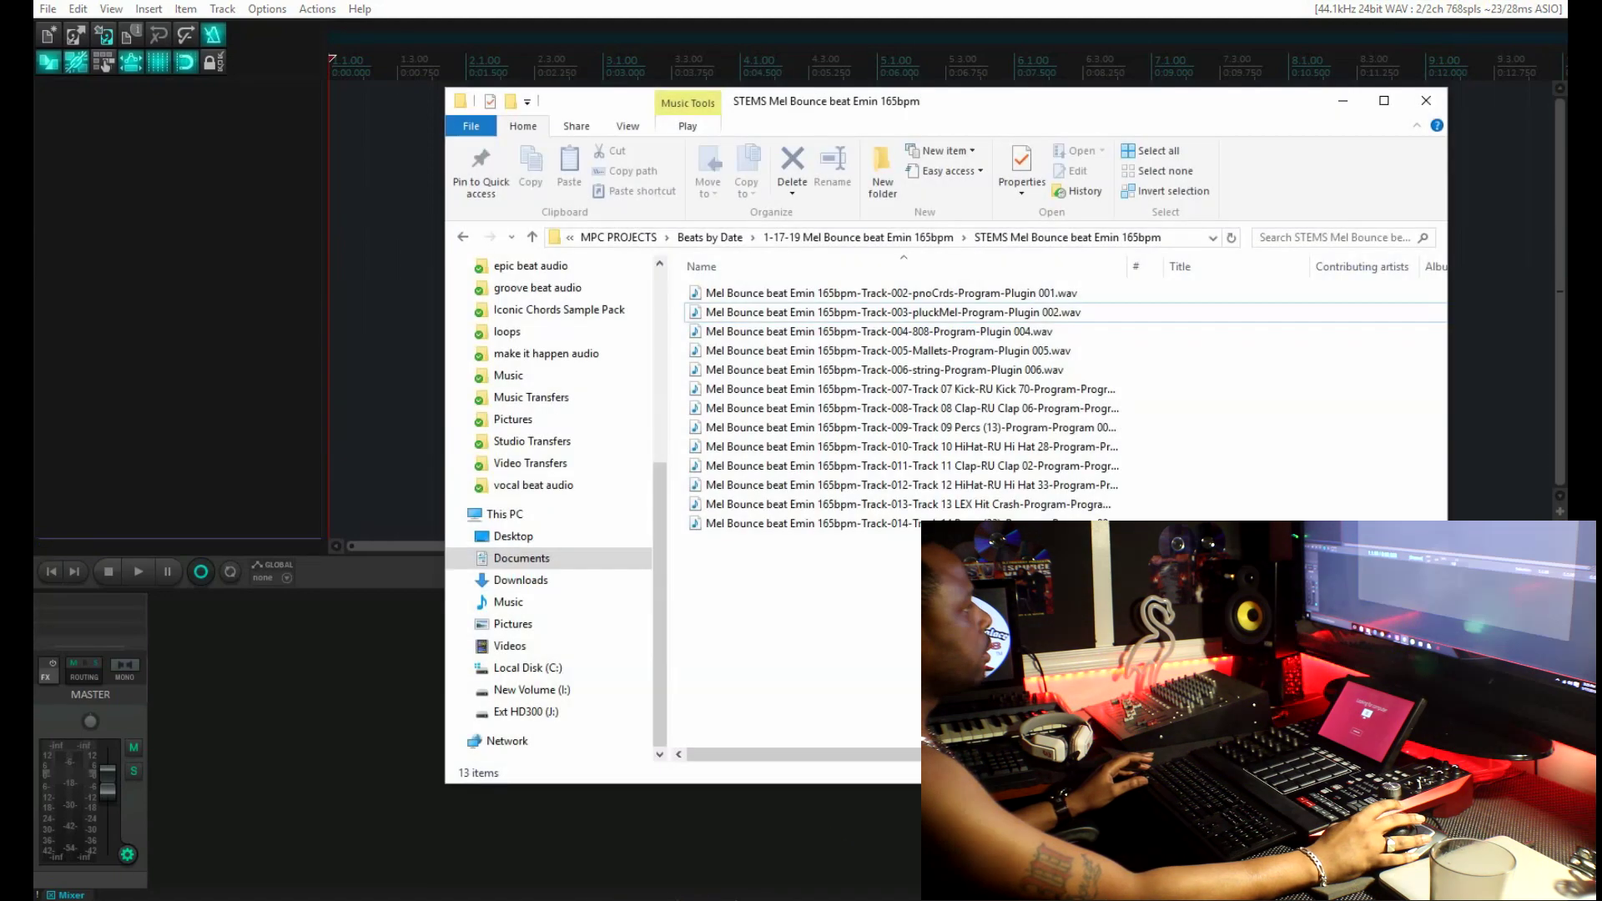
left_click_drag(897, 561, 885, 355)
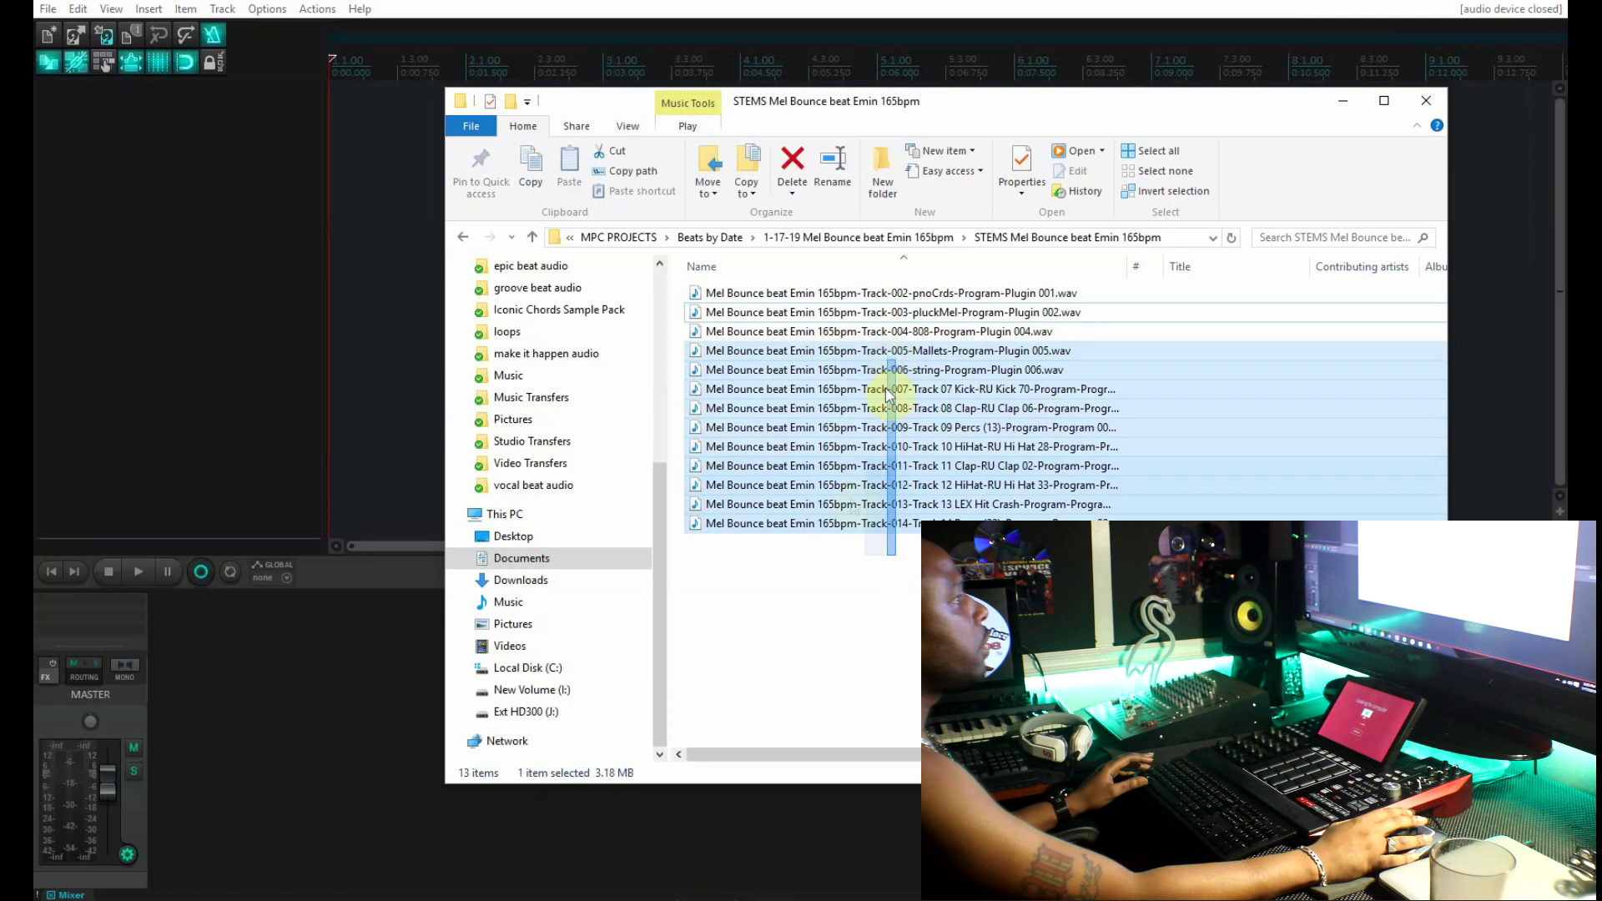
left_click(851, 554)
left_click(831, 334)
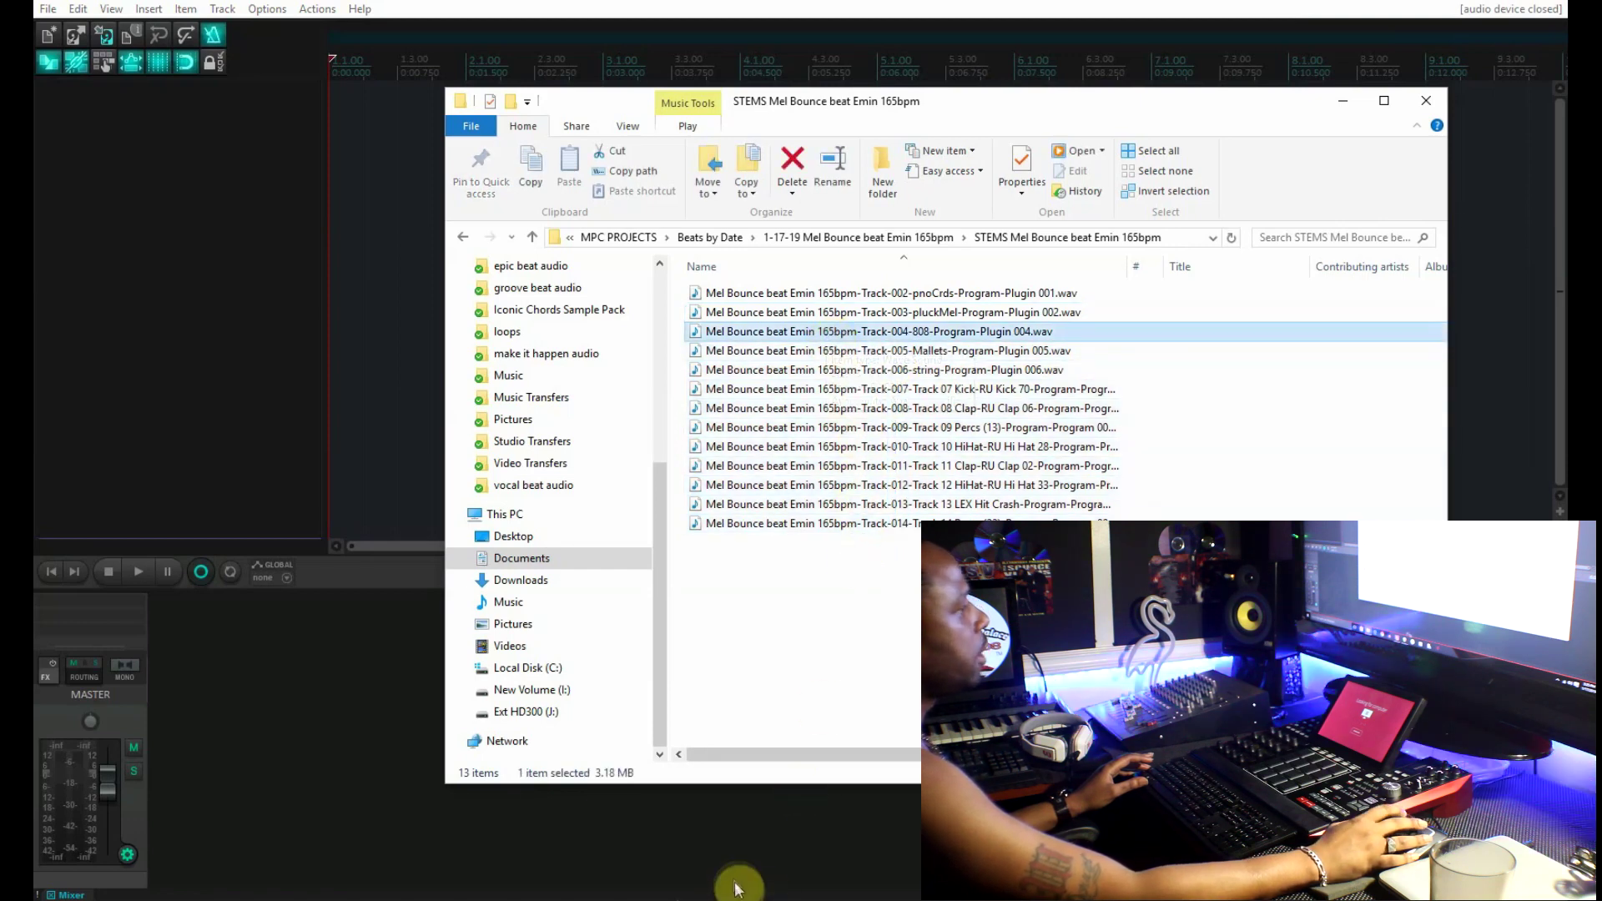
Set the Reaper tempo to 165 BPM and drag all 13 stem WAVs into Reaper.
left_click(404, 751)
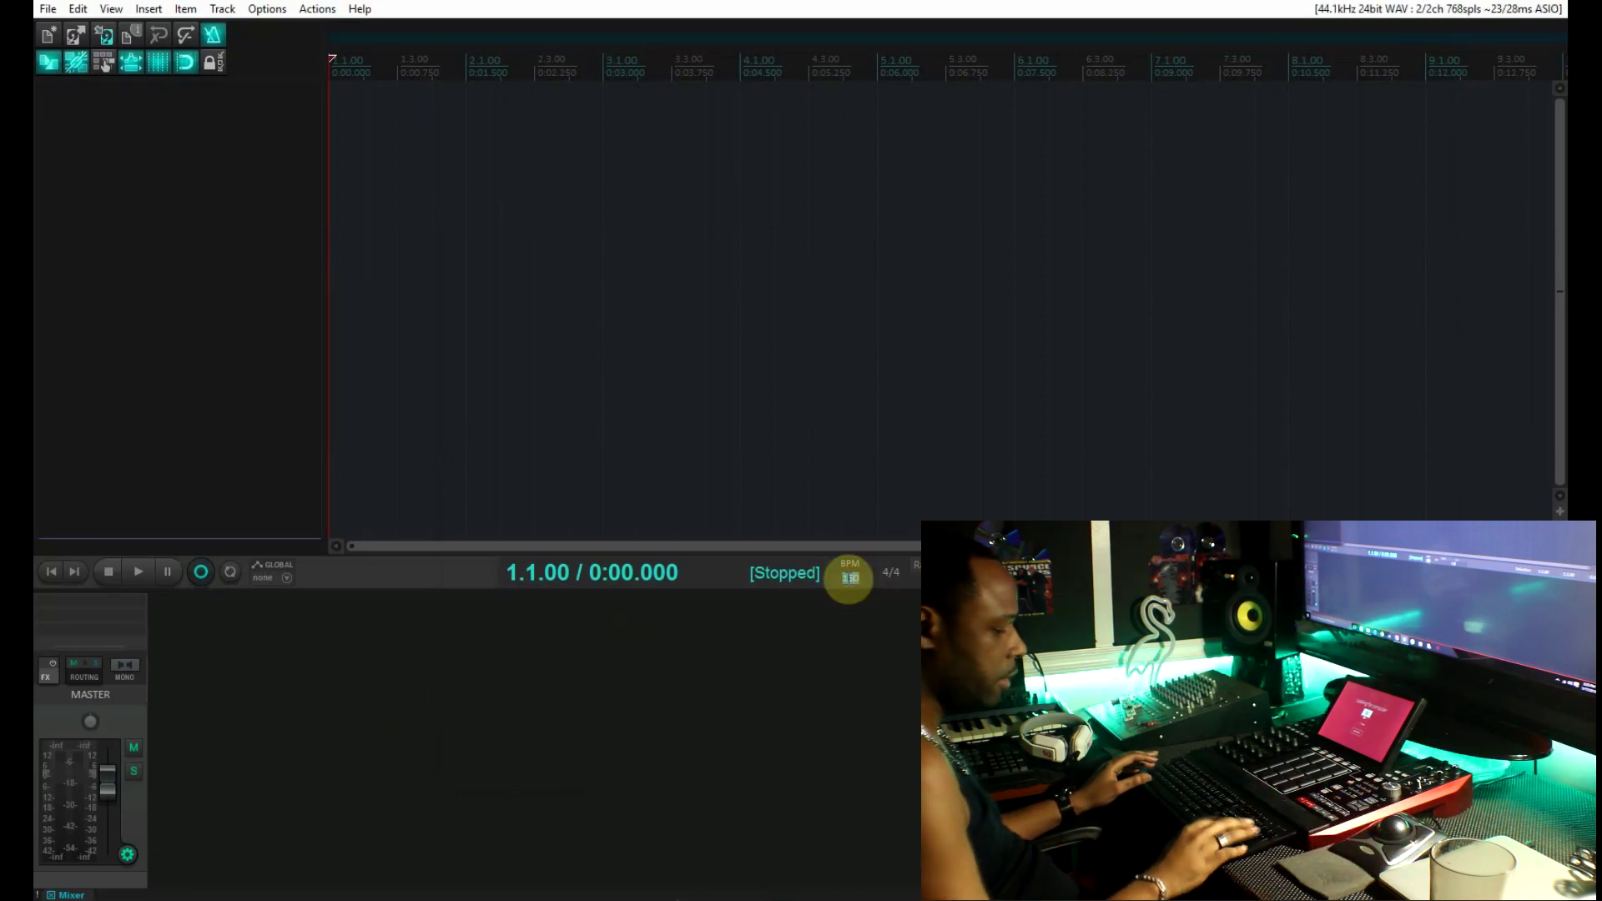
key("Return")
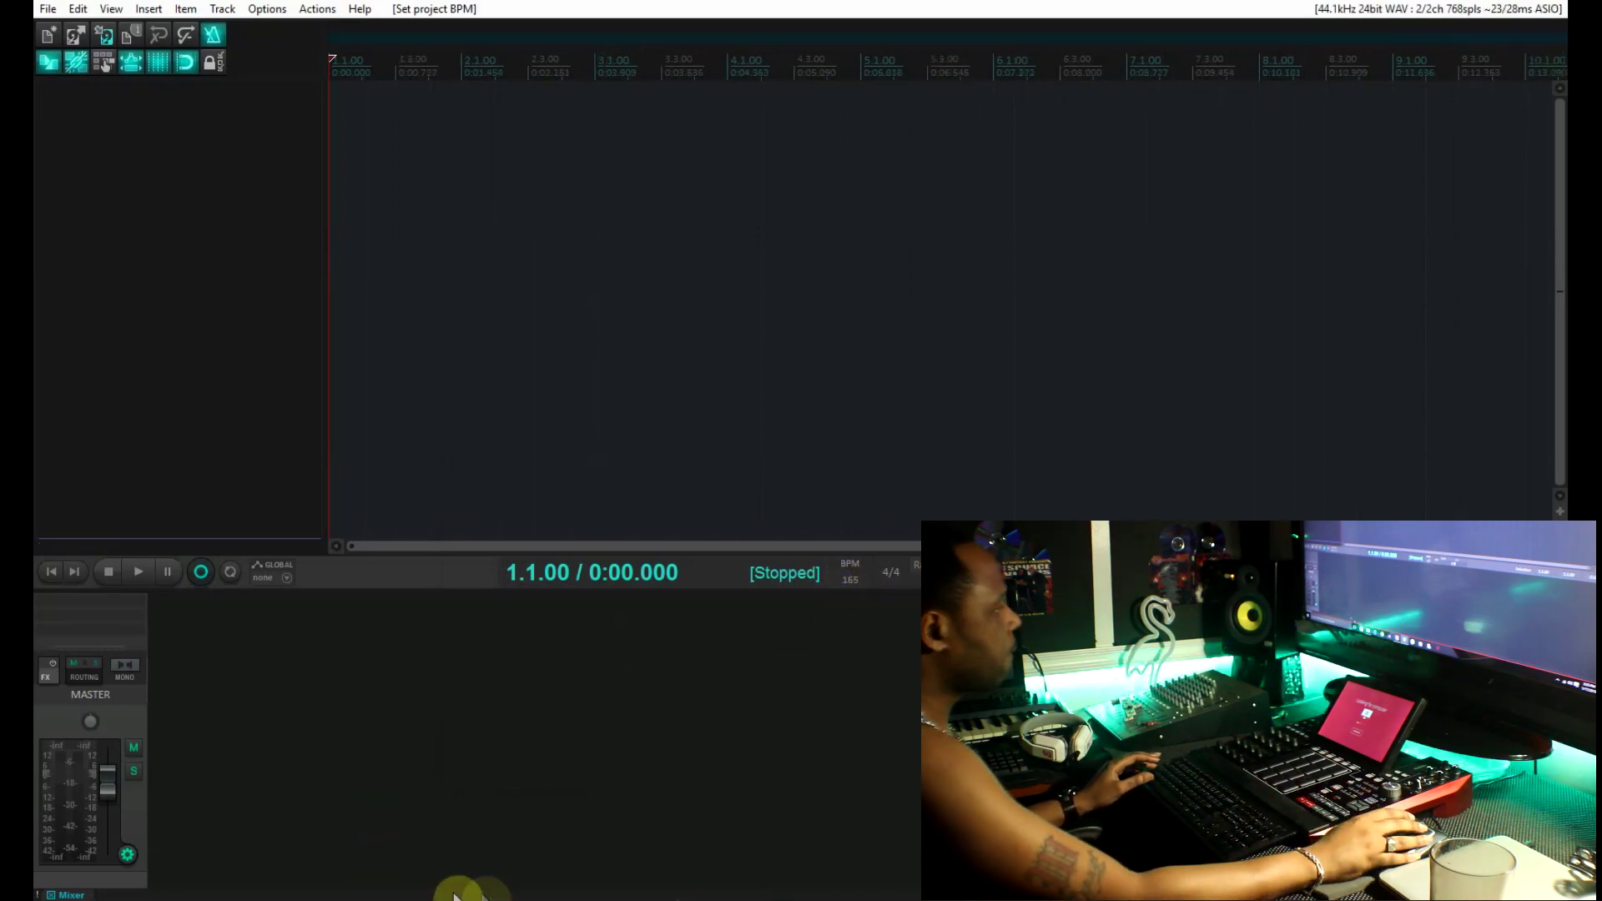
key("alt+Tab")
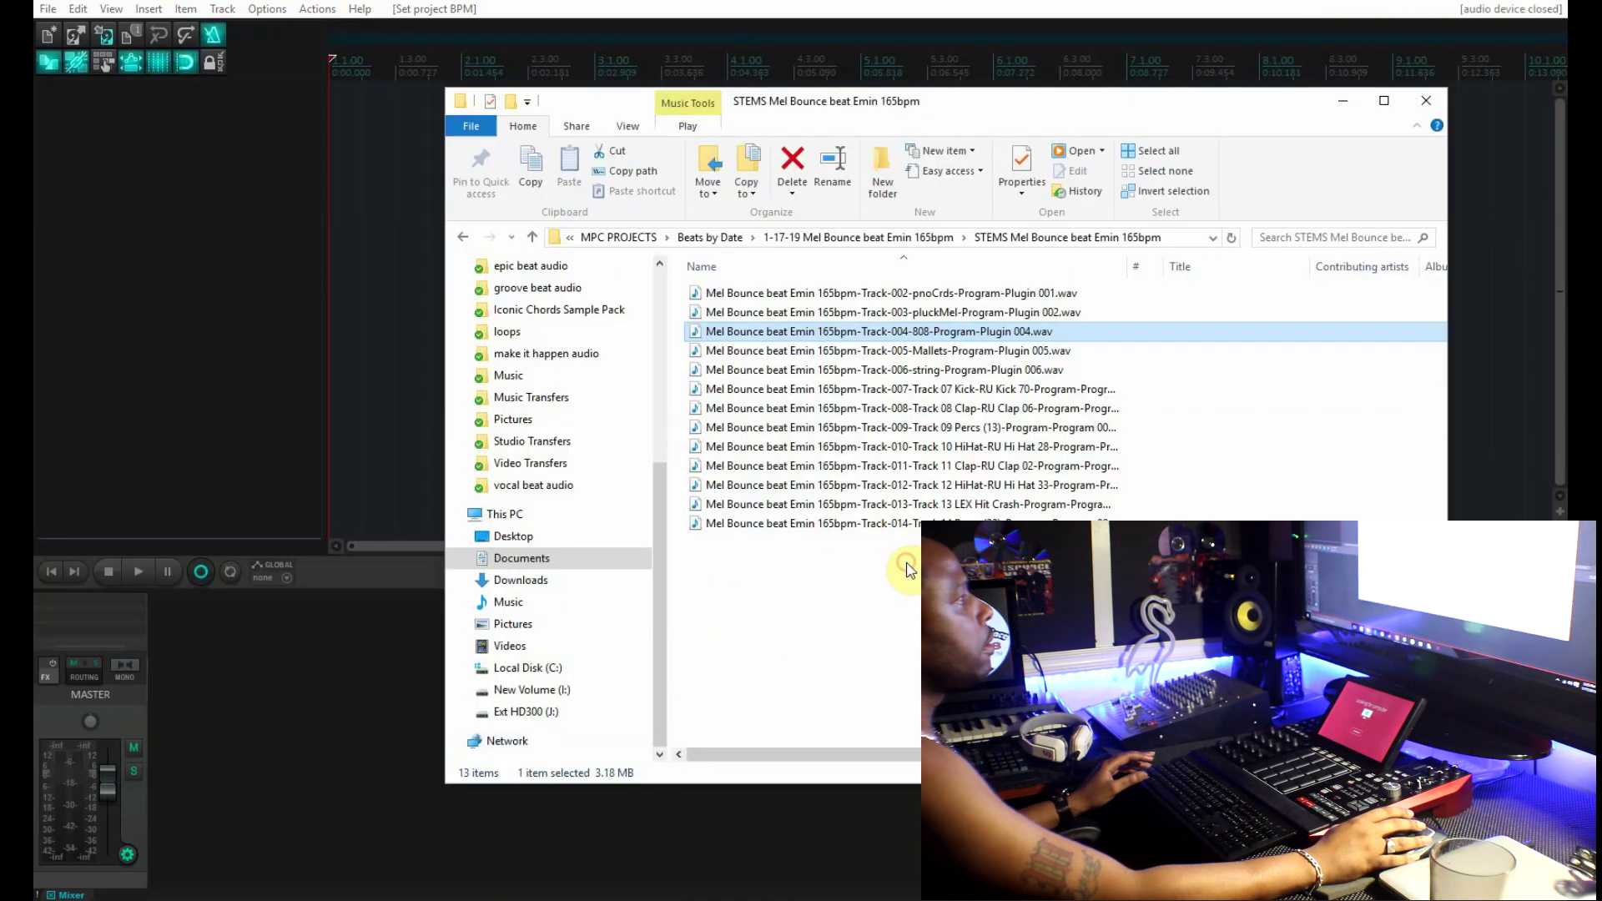
left_click_drag(908, 565, 338, 160)
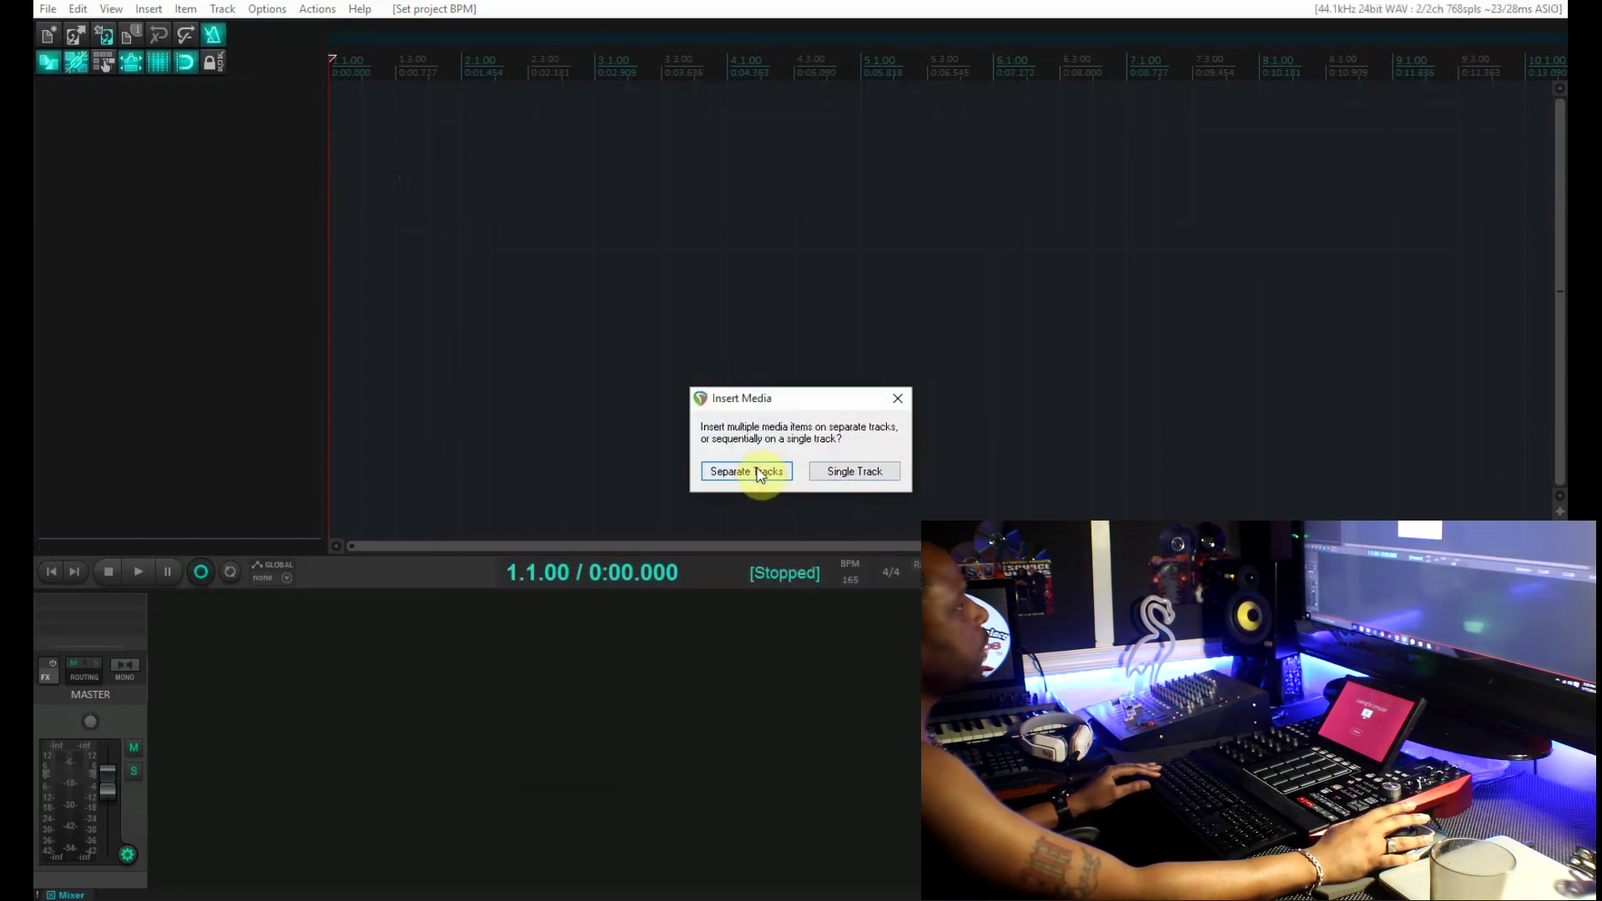
Insert the stems as separate tracks, enlarge the mixer area, and play the project.
left_click(759, 472)
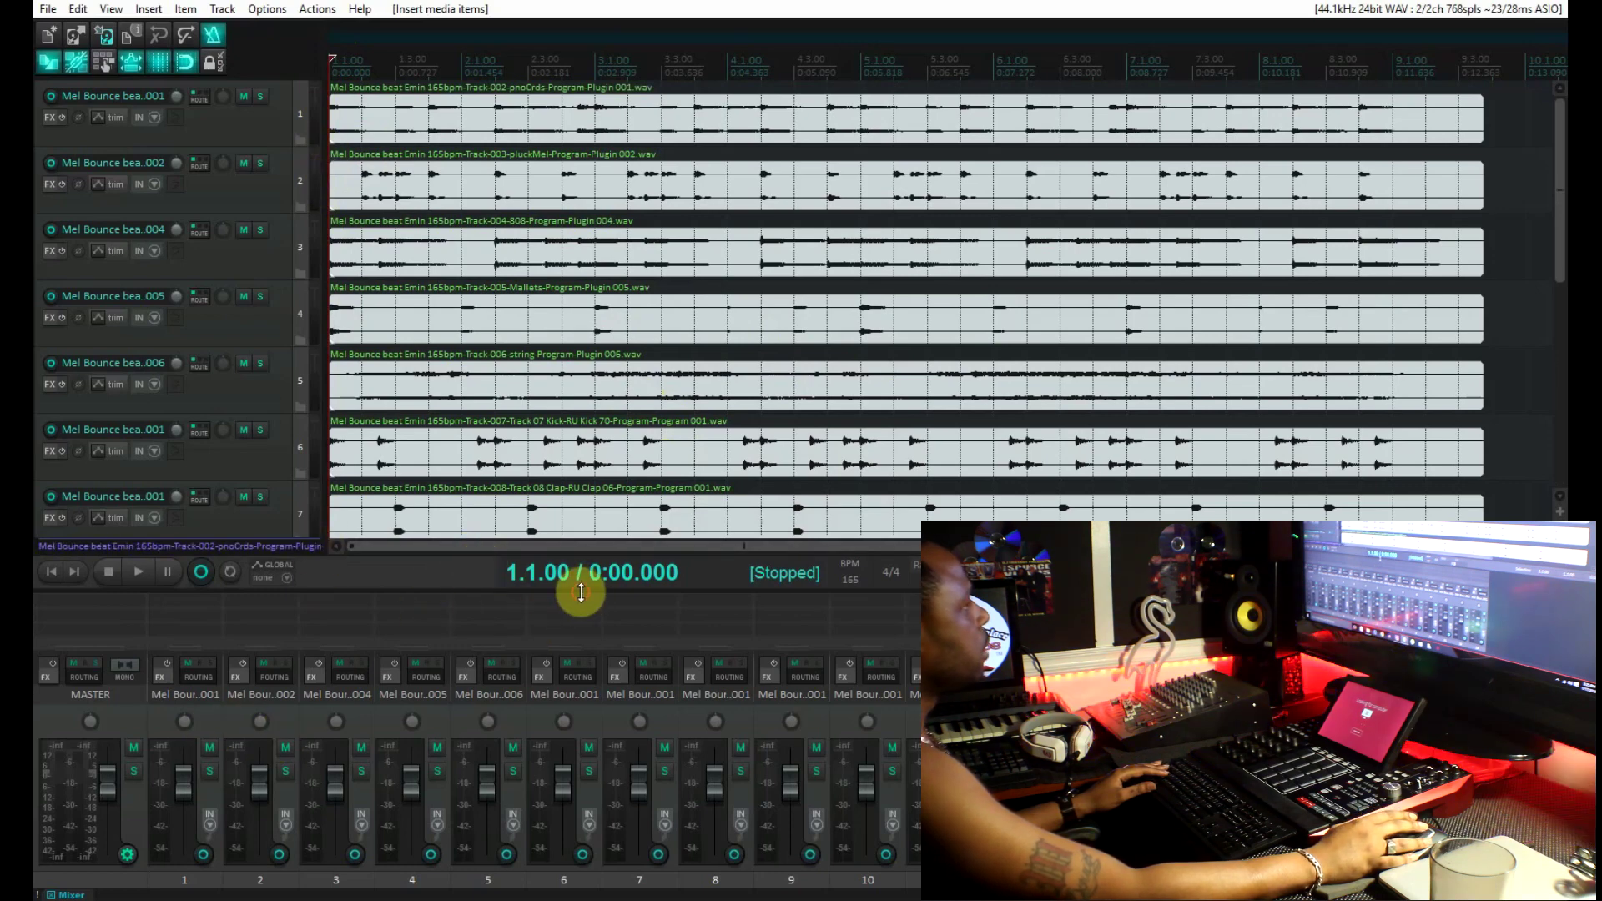
left_click_drag(581, 592, 644, 488)
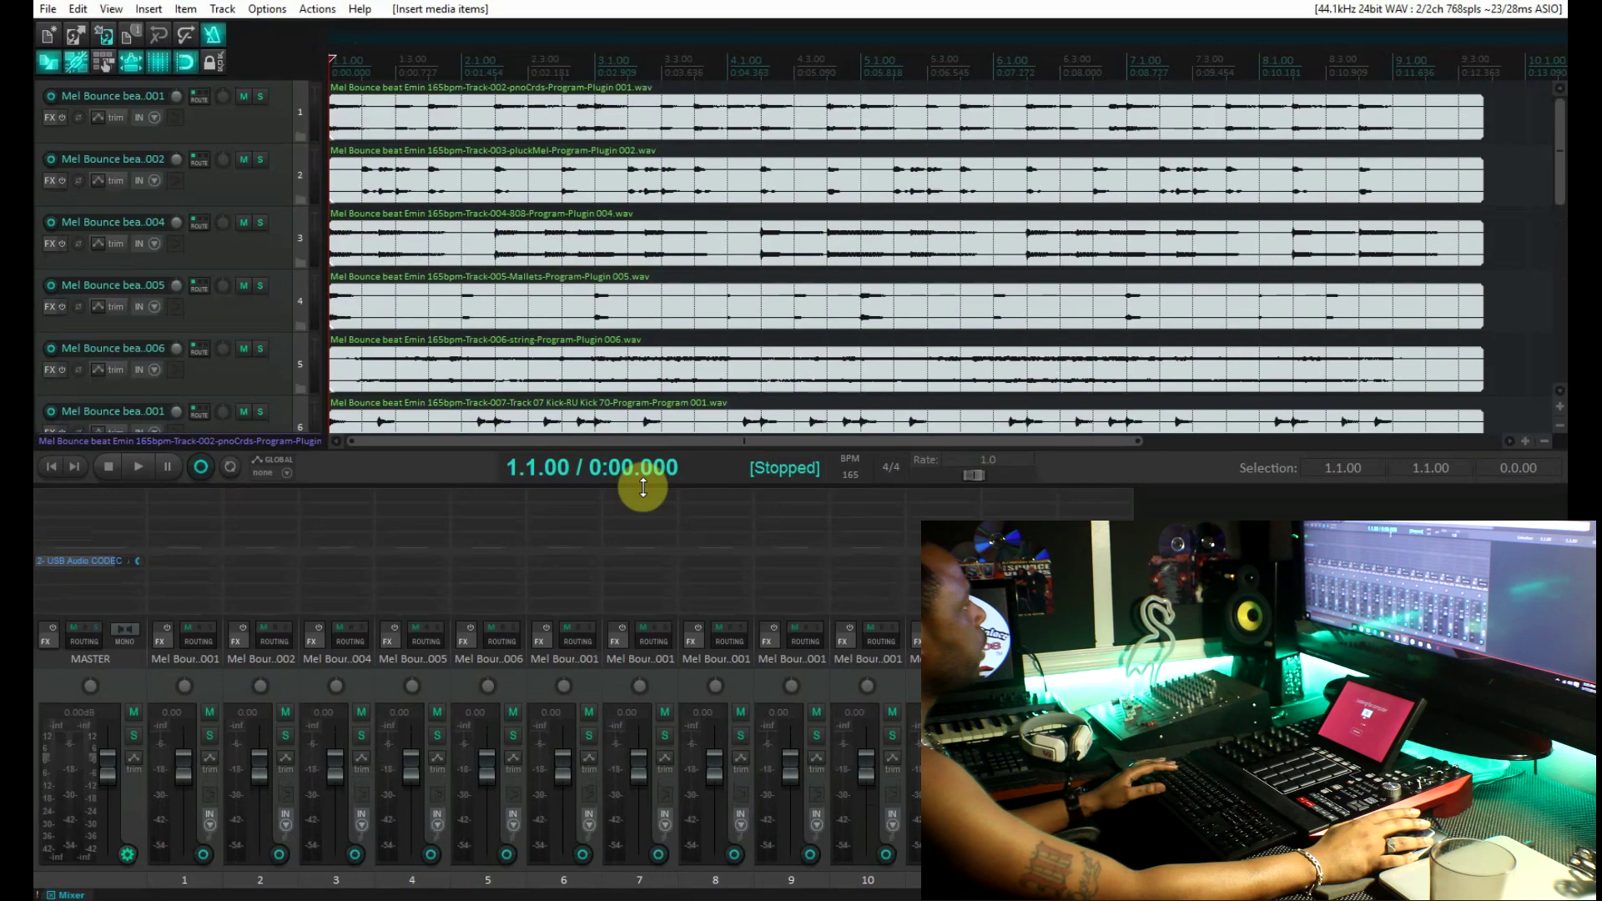
key("space")
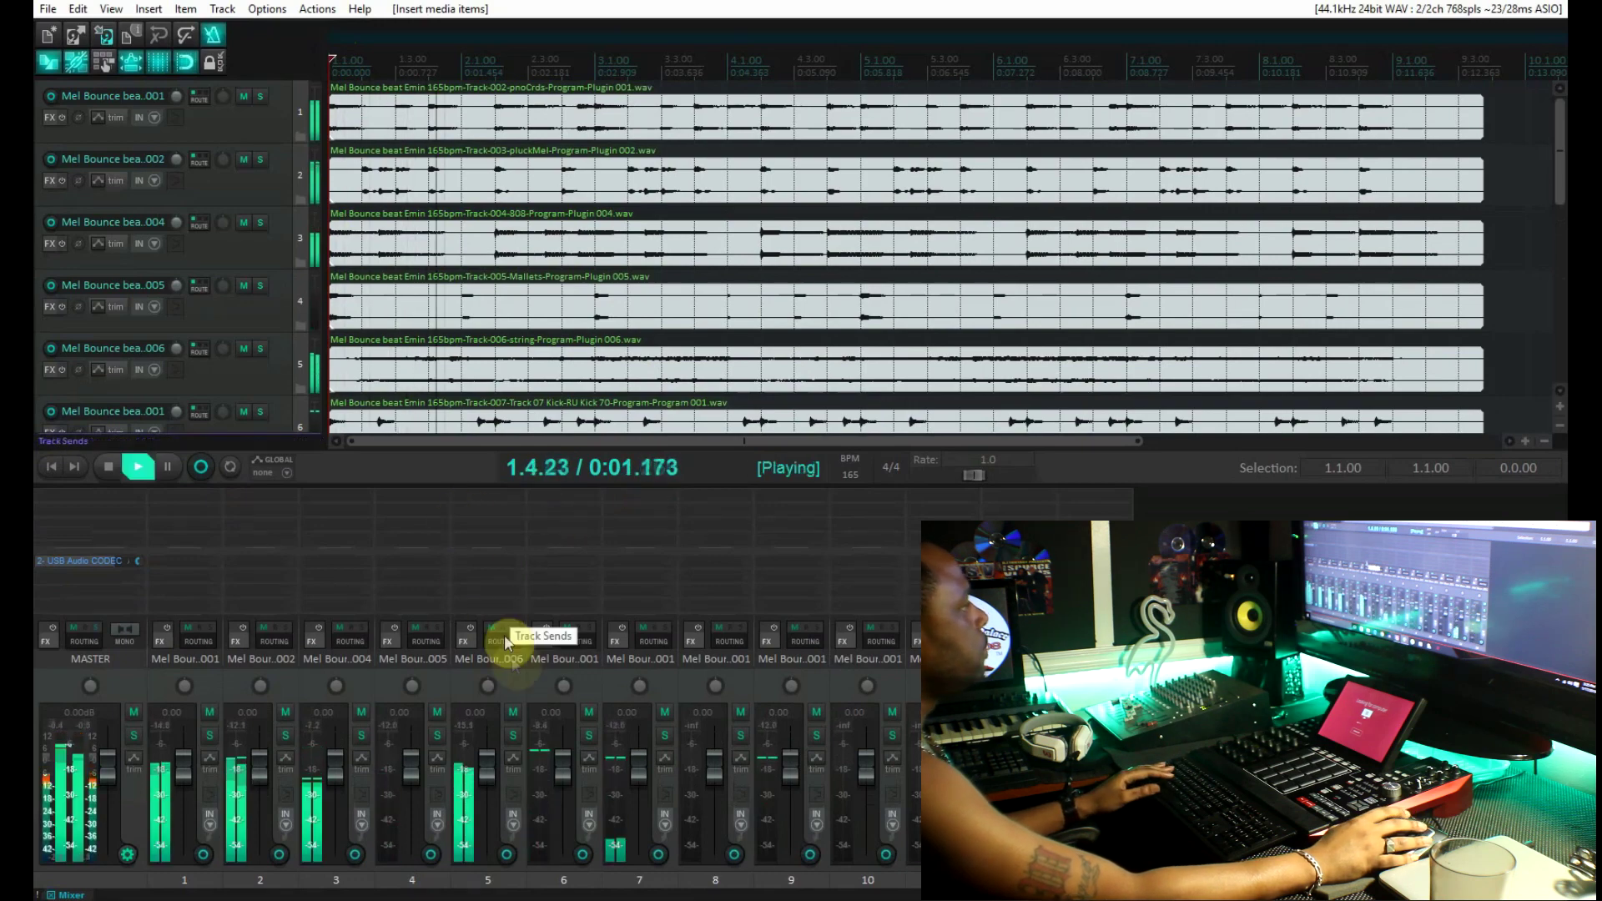